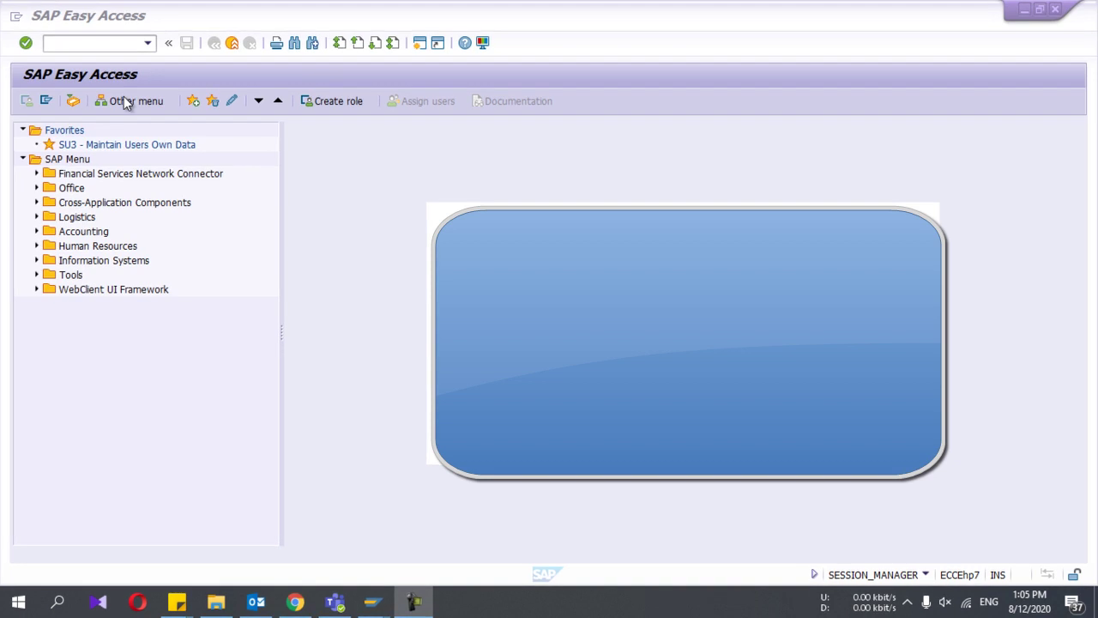
Step: Run transaction XD01 to reach the Customer Create initial screen
left_click(80, 39)
type("XD")
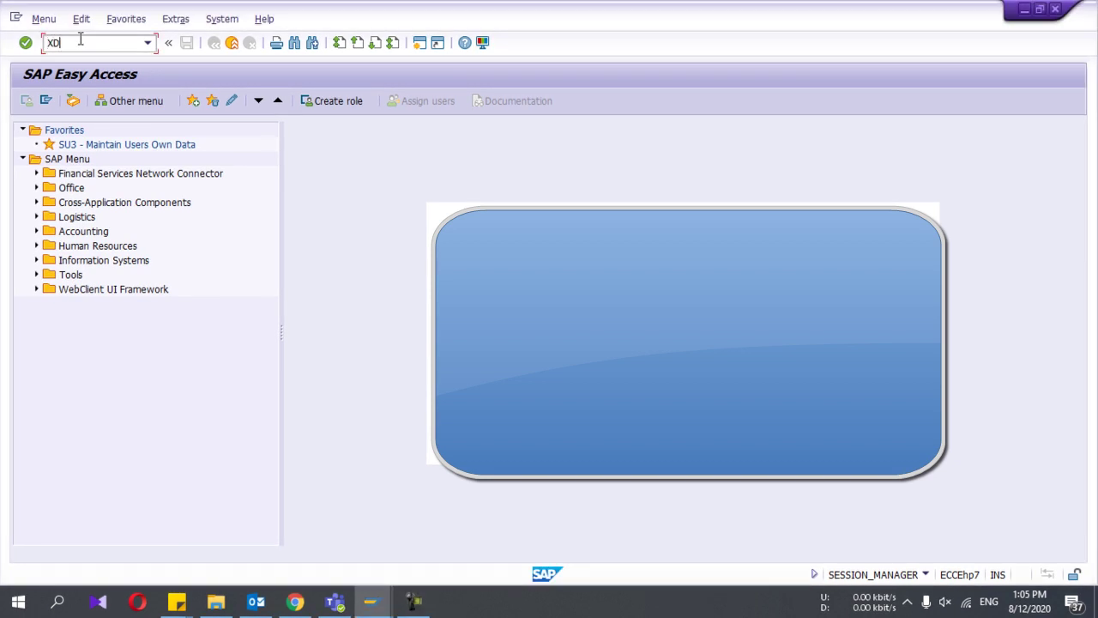
type("01")
key("Return")
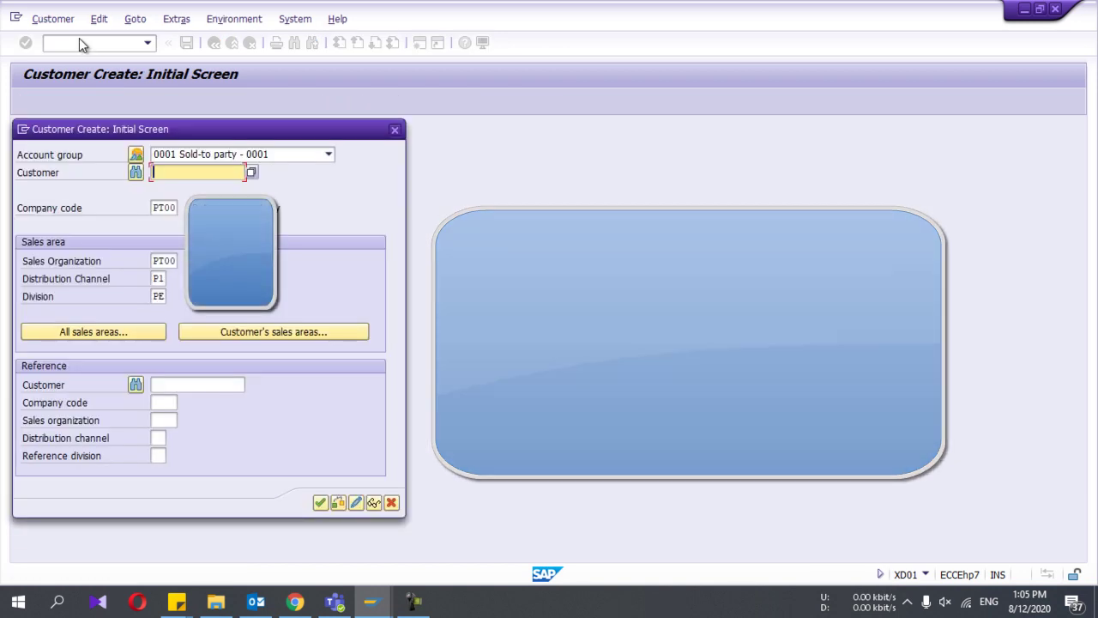
Step: Keep account group 0001 Sold-to party on the customer creation initial screen
left_click_drag(123, 130, 221, 129)
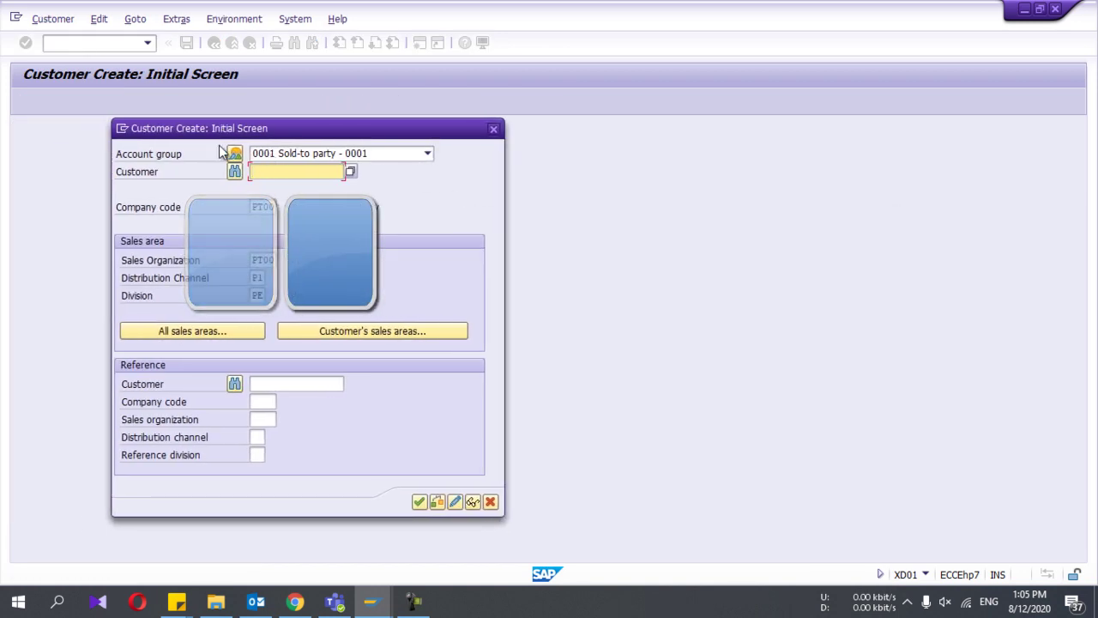
left_click(277, 157)
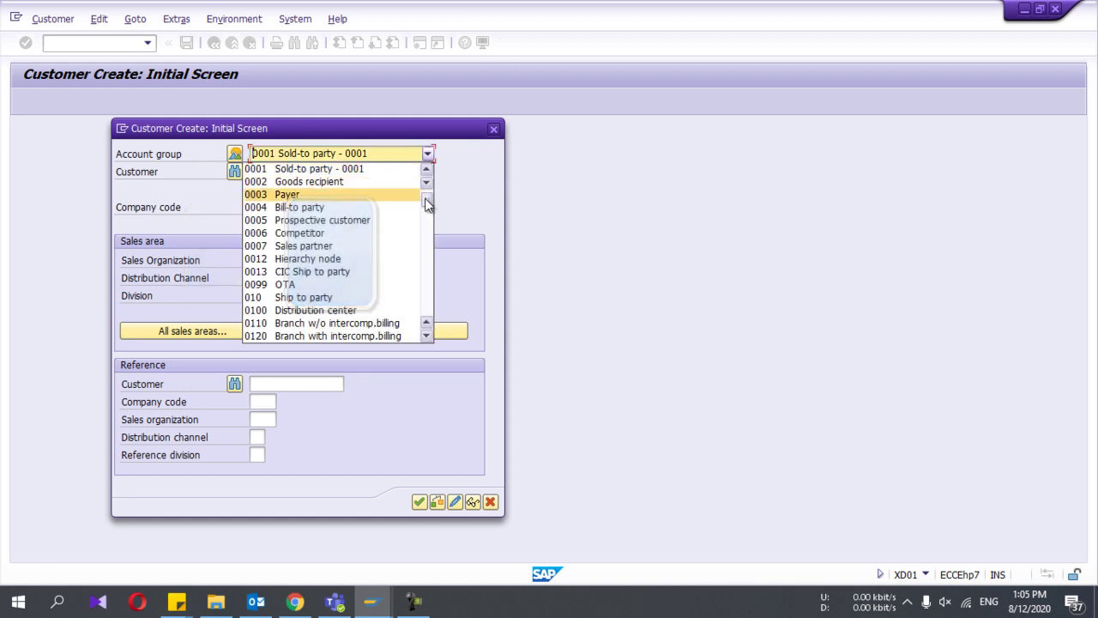
left_click_drag(426, 199, 428, 255)
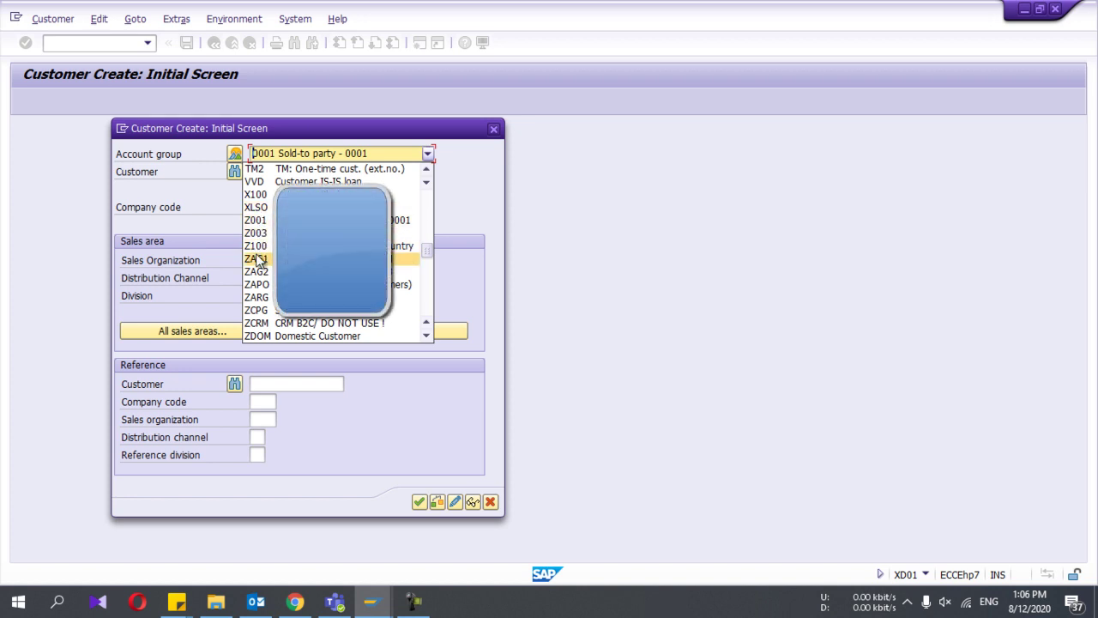
left_click(196, 148)
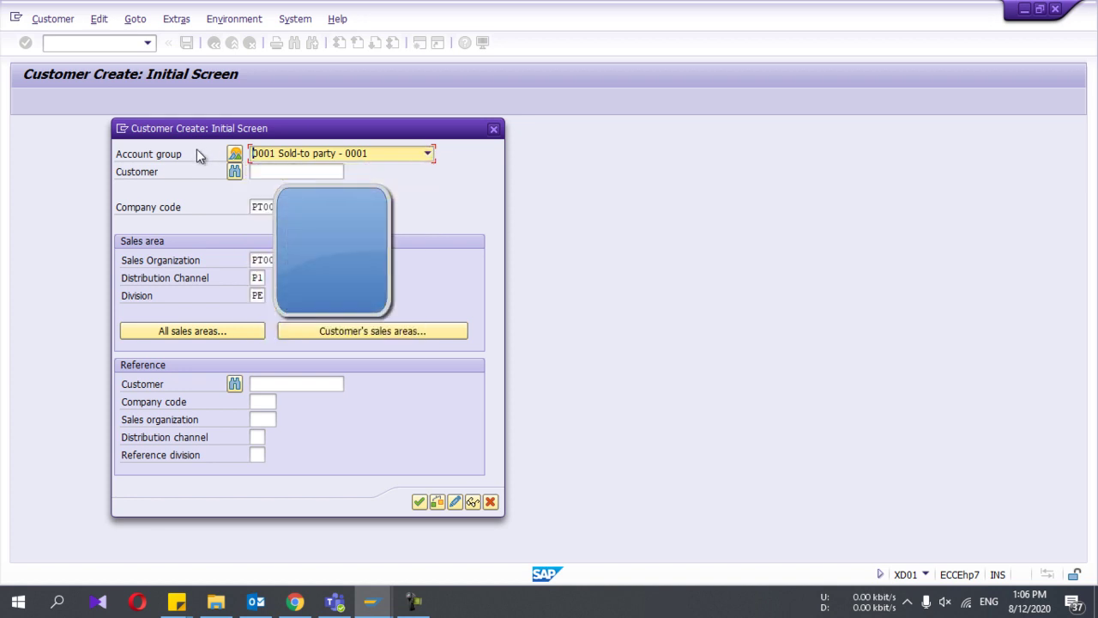
Step: Confirm company code PT00, sales organization and distribution channel P1, and enter division PE
left_click(266, 207)
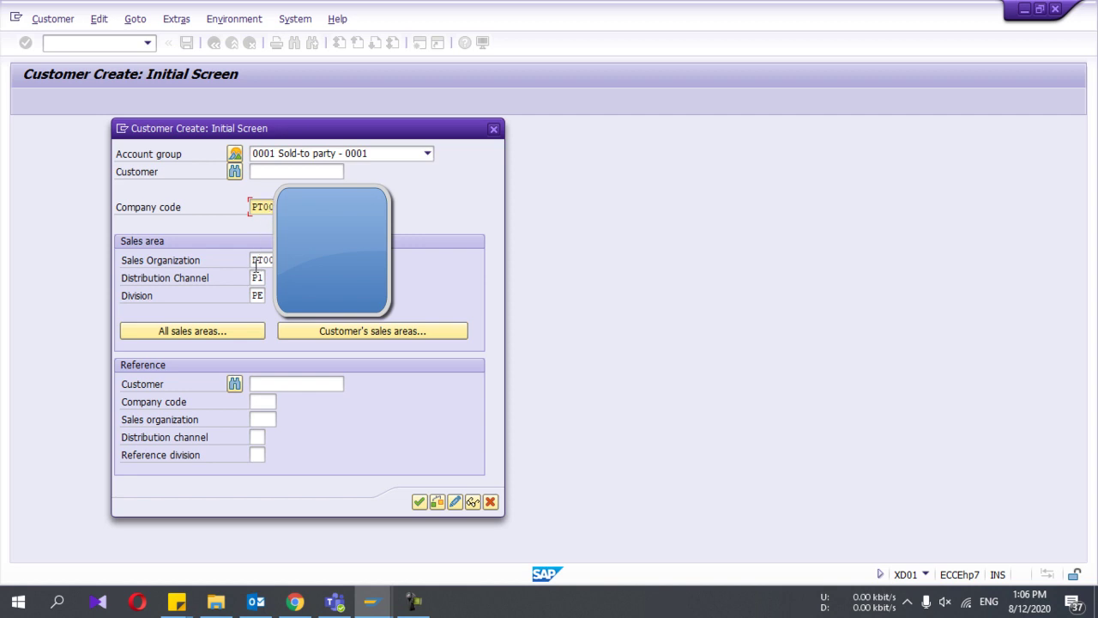
left_click(256, 266)
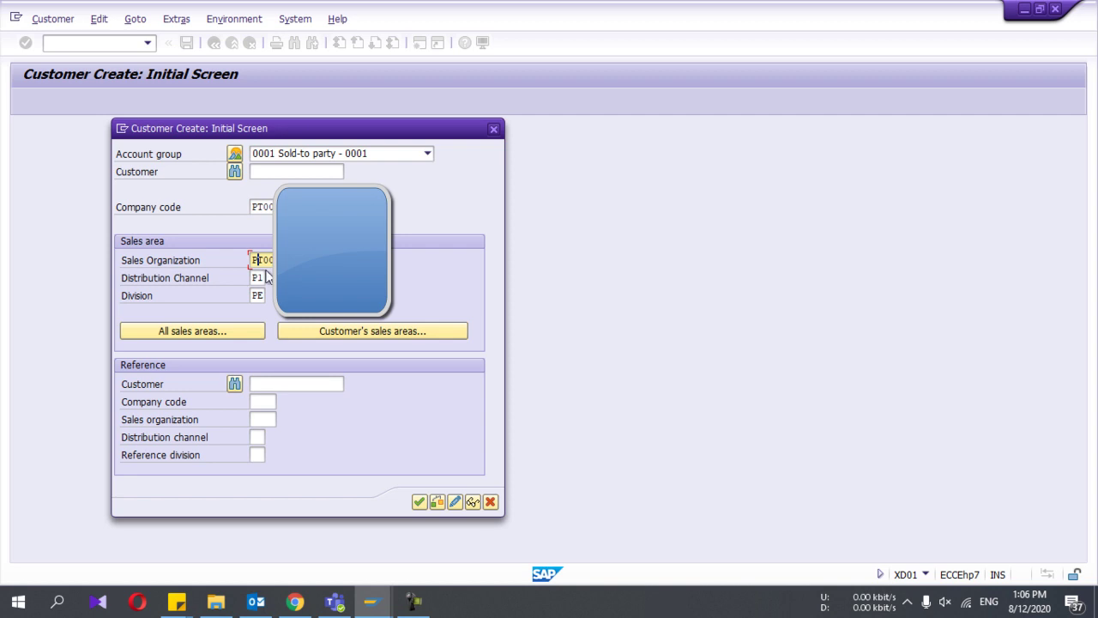
left_click(259, 278)
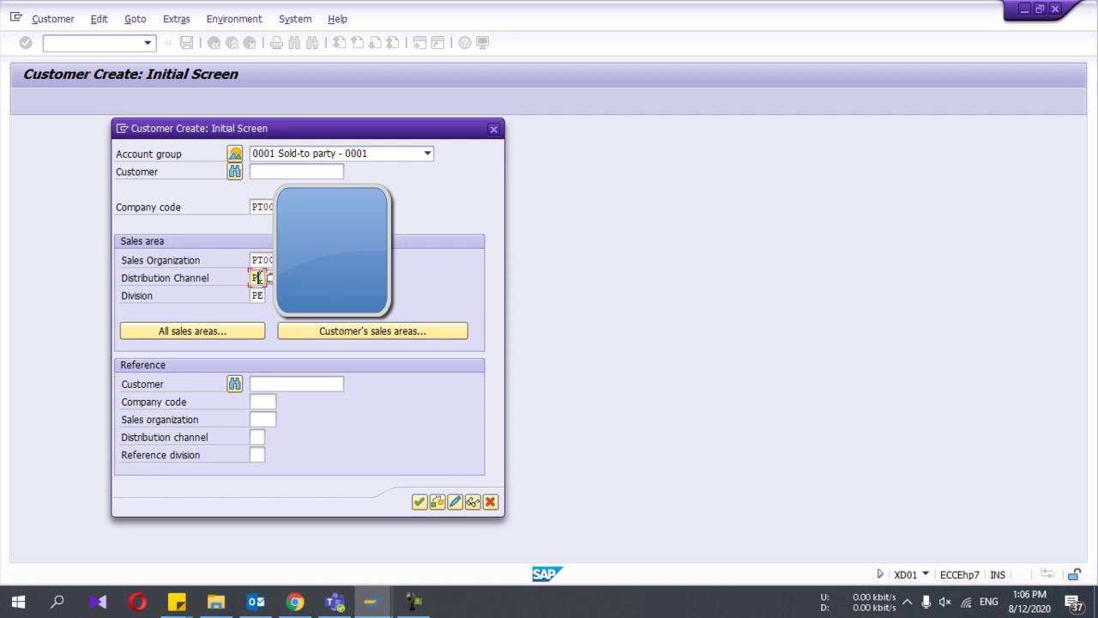
left_click(258, 295)
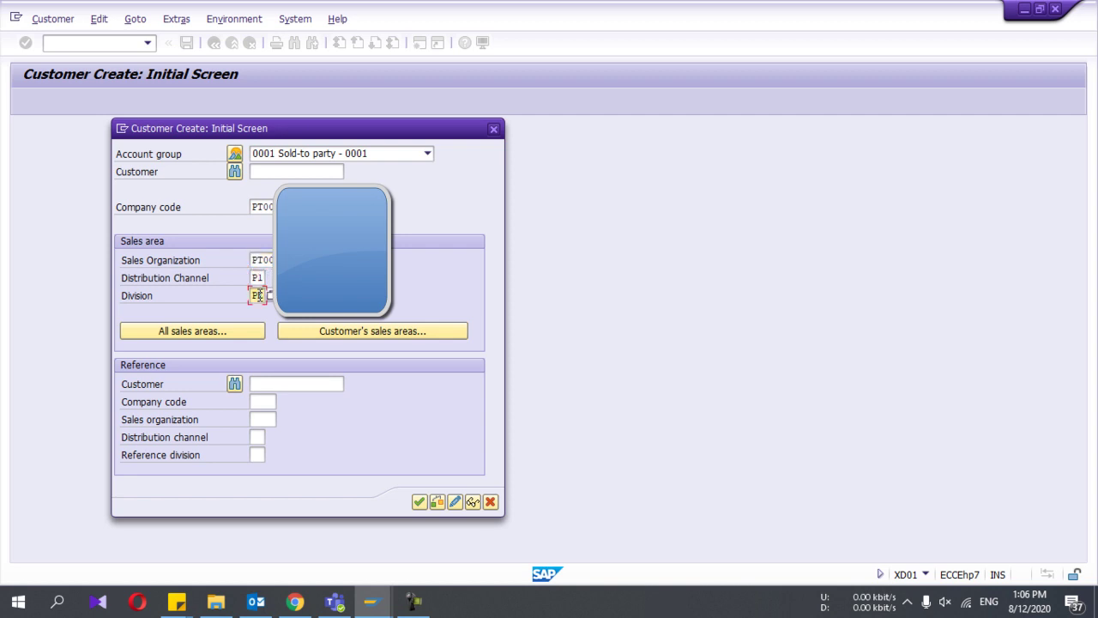
type("PE")
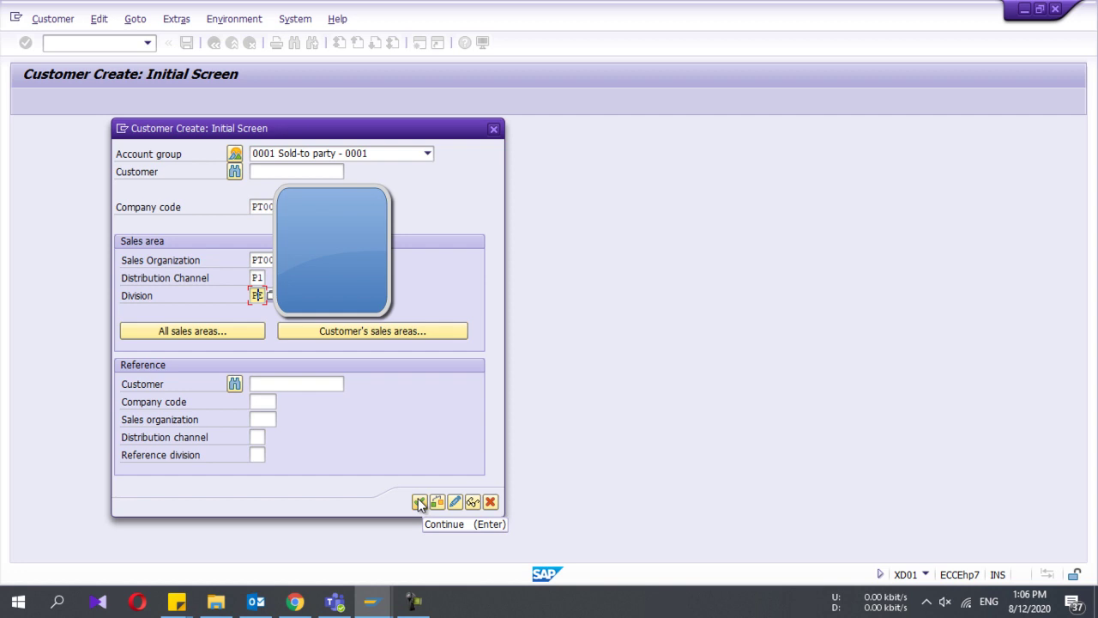
Step: Submit the initial data and dismiss the external number assignment error
left_click(419, 502)
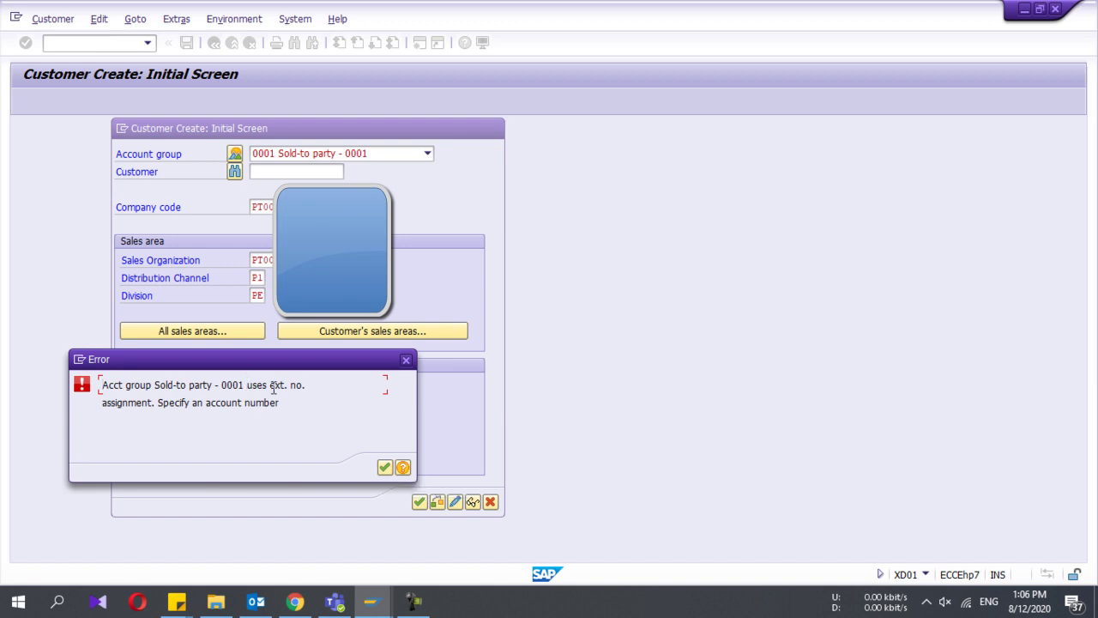
left_click_drag(269, 385, 300, 394)
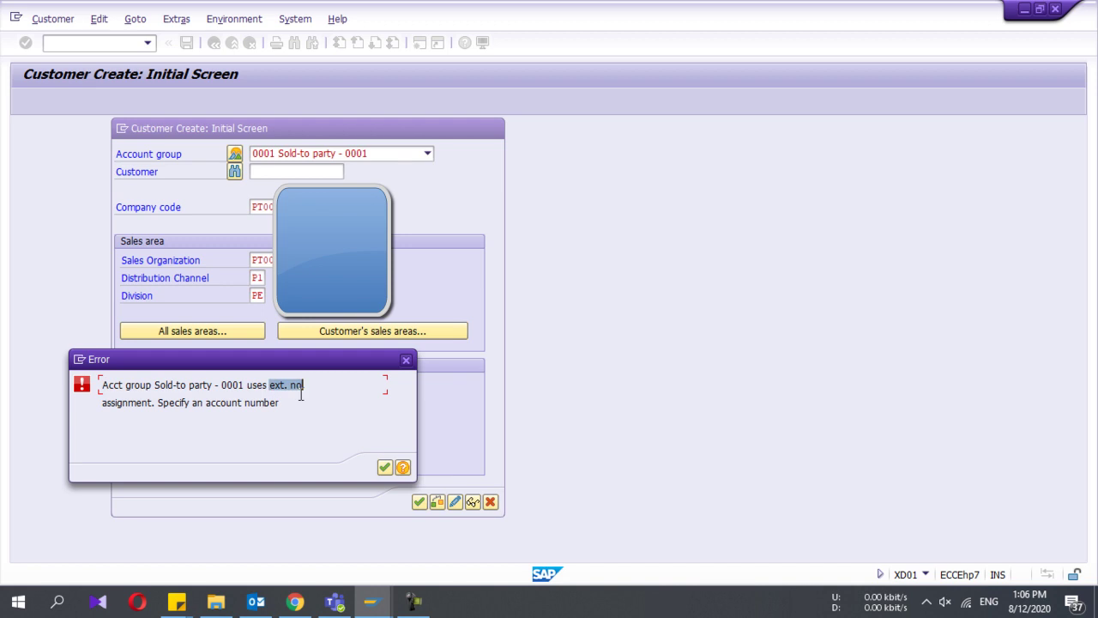
left_click(385, 467)
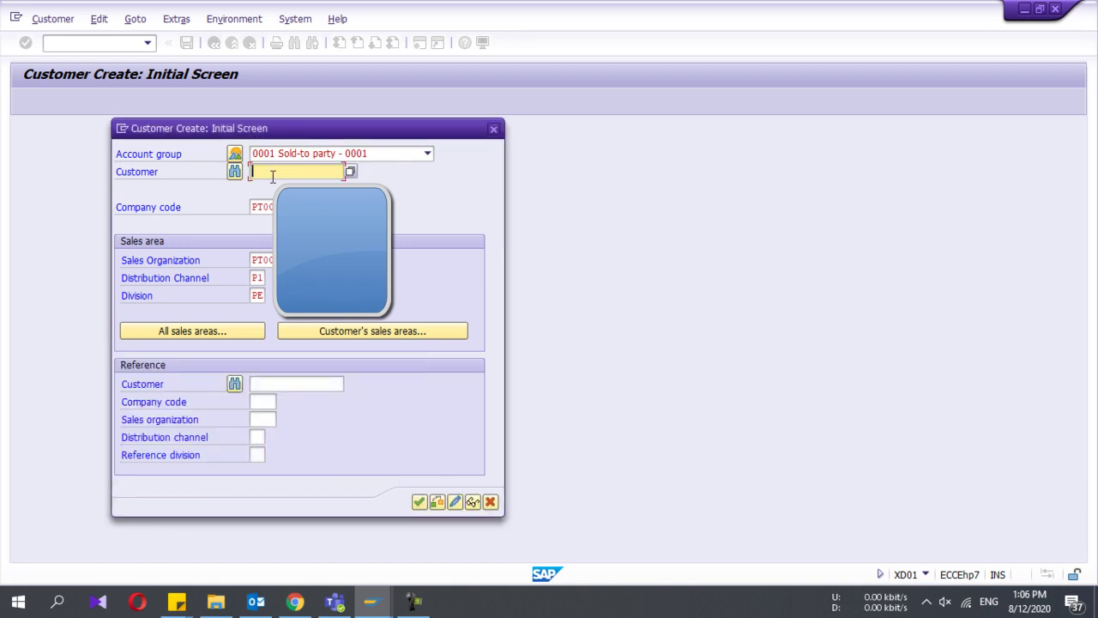
Step: Try account group 0004 Bill-to party, hit the same numbering error, then revert to 0001
left_click(276, 155)
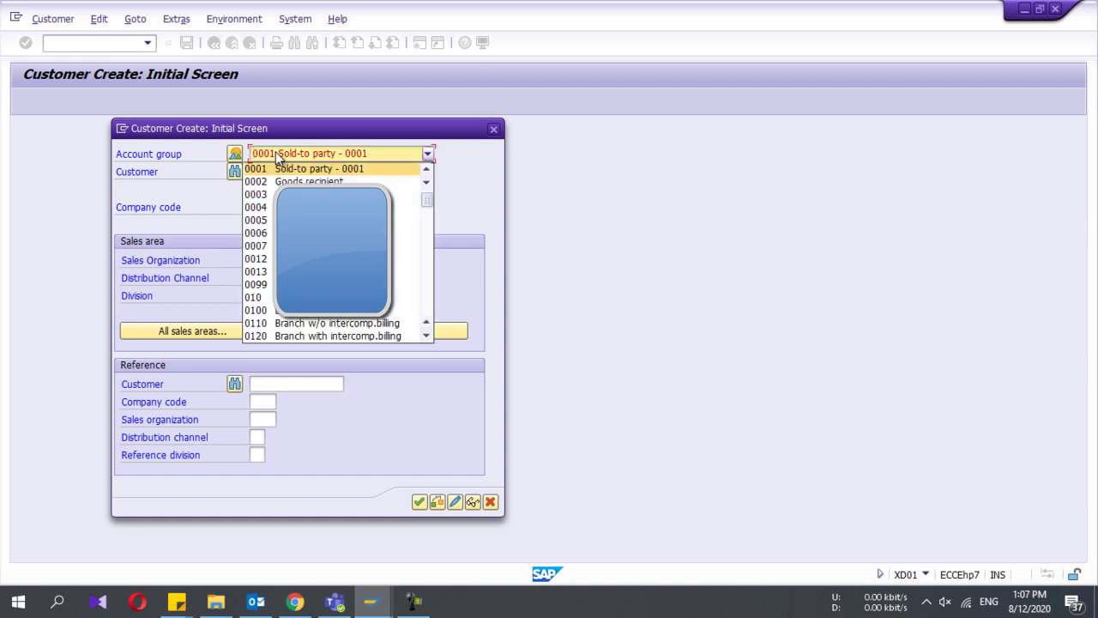
scroll(334, 194, "up", 1)
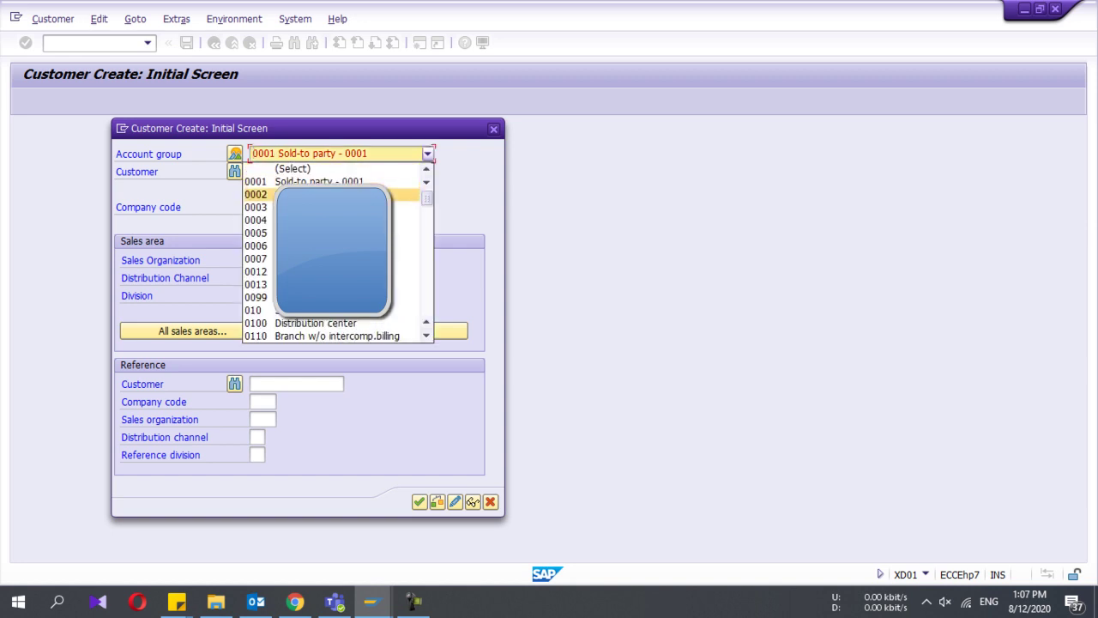
key("Down")
key("Down")
key("Return")
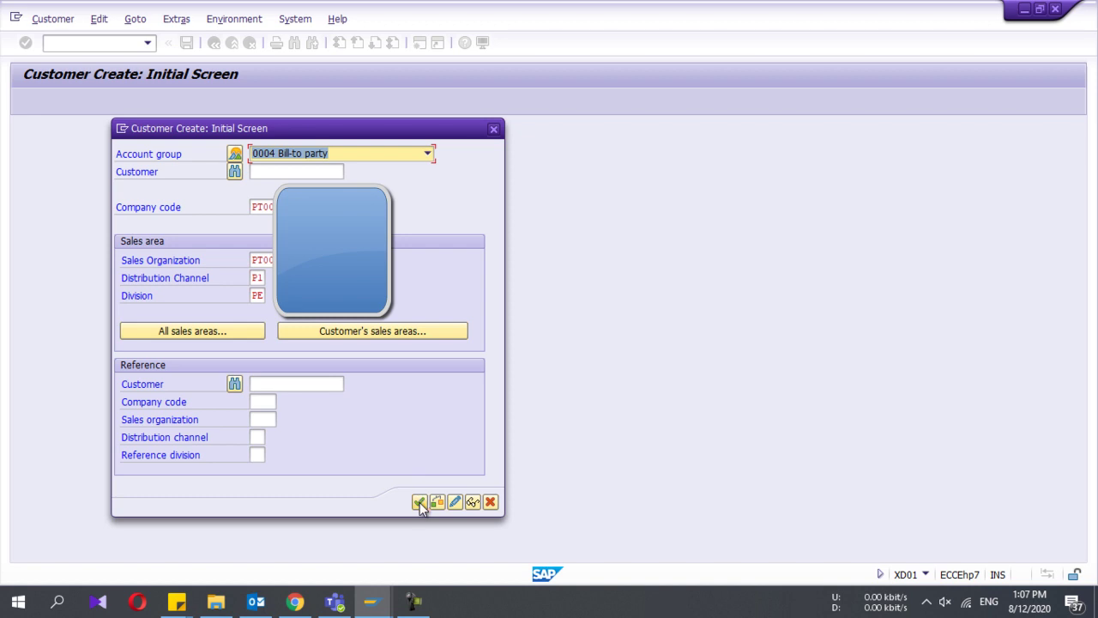
left_click(419, 501)
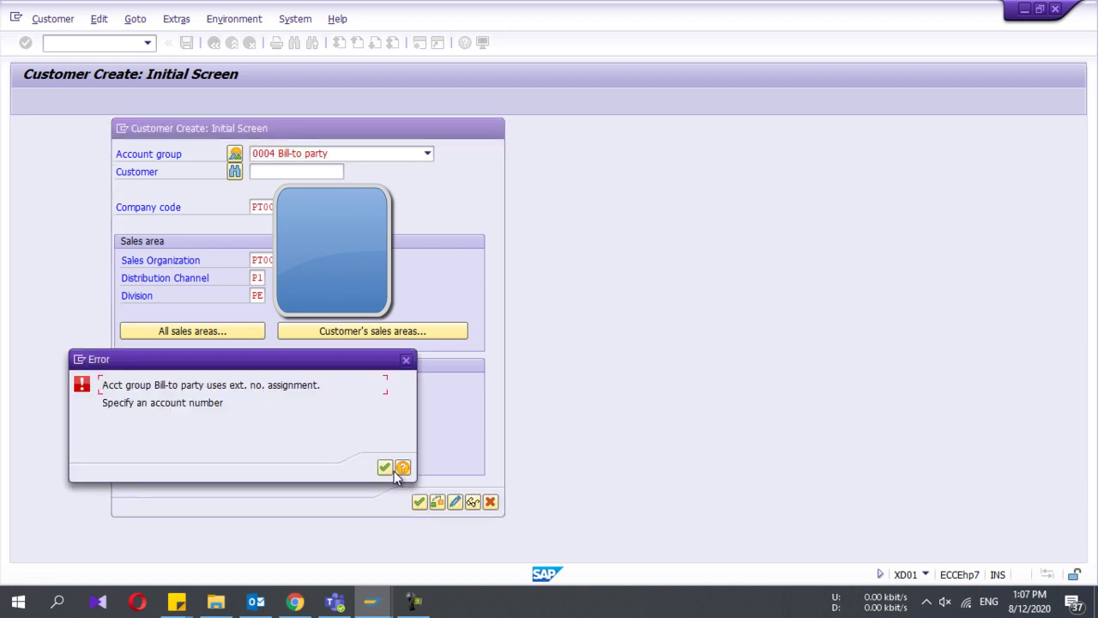
left_click(385, 467)
left_click(345, 153)
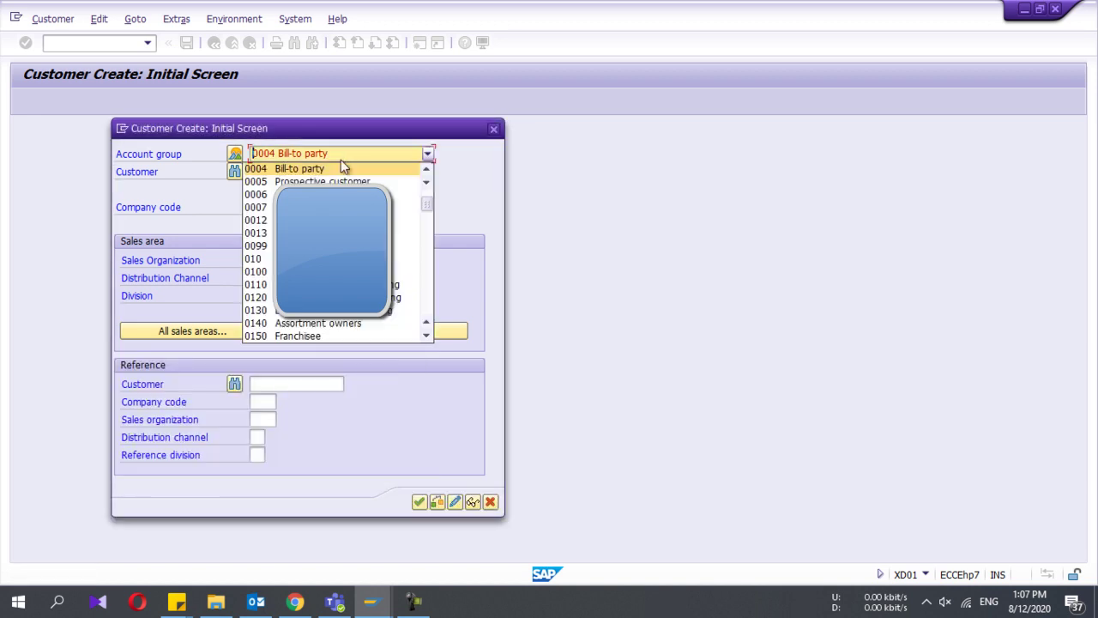
scroll(334, 171, "up", 2)
key("Return")
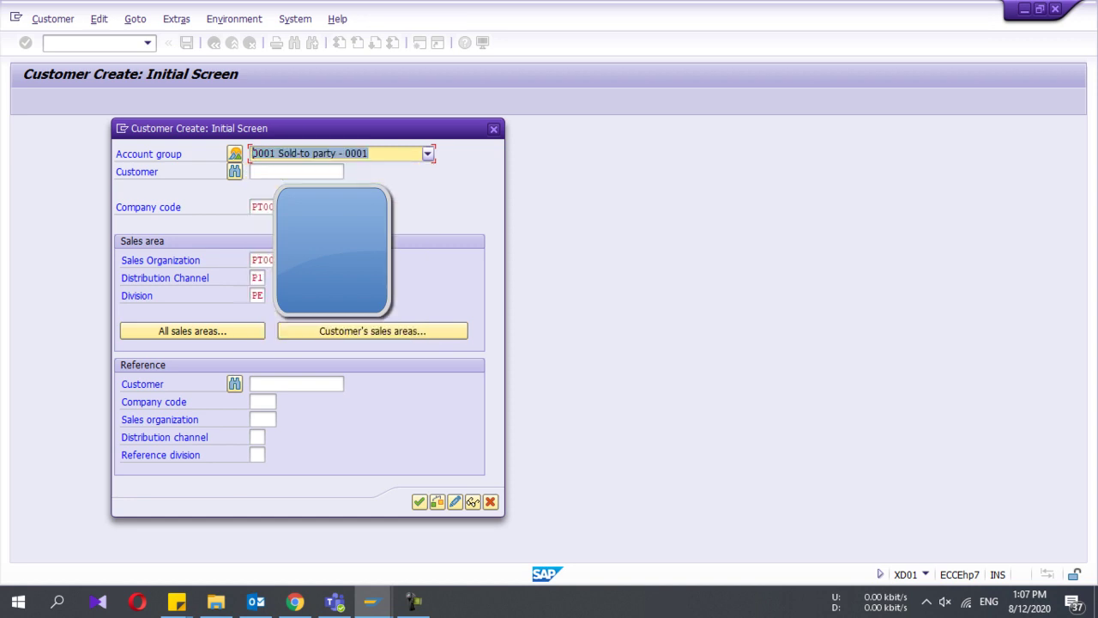
Step: Enter ABCD as the customer number and dismiss the resulting number range error
left_click(296, 172)
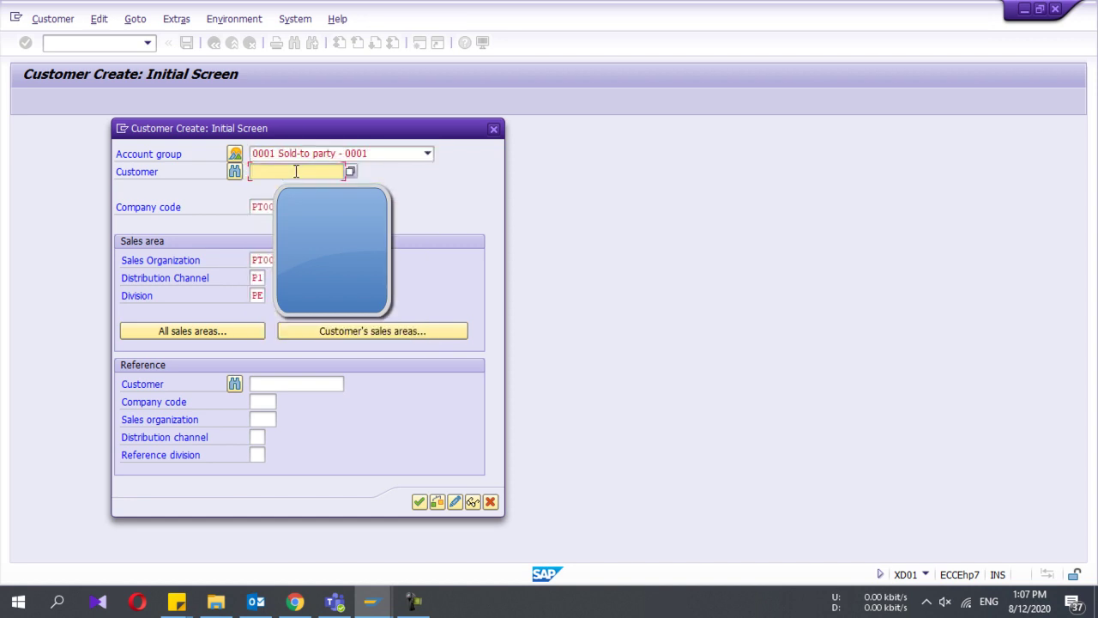
type("Test customer")
key("shift+Home")
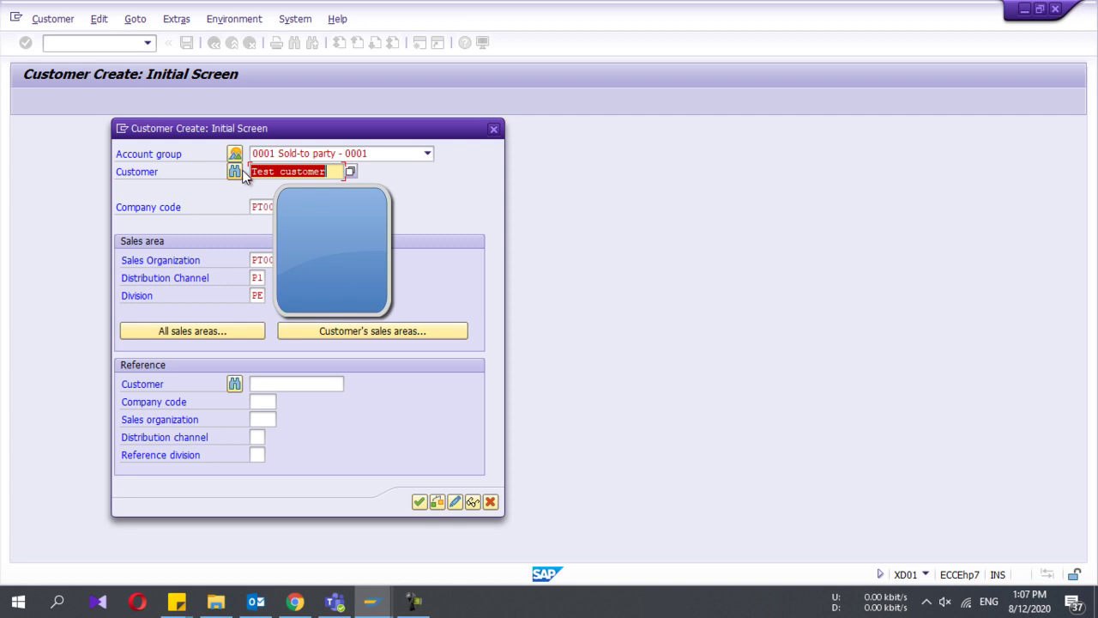
type("W")
key("BackSpace")
type("ABCD")
key("Return")
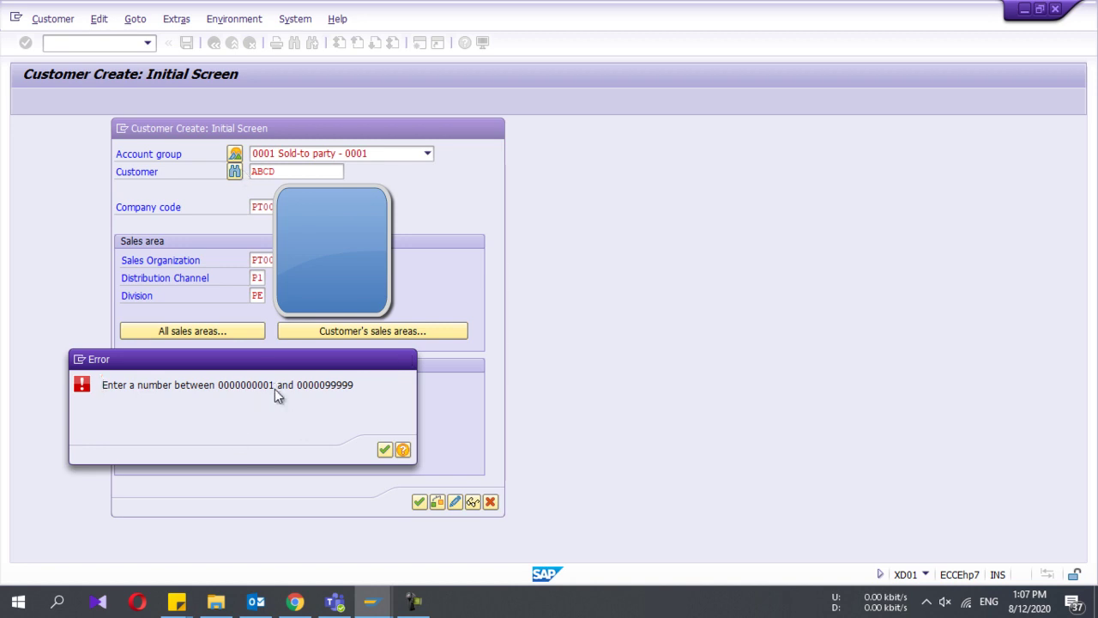
key("Return")
Step: Create customer number 1223 to open its General Data screen
type("1223")
key("Return")
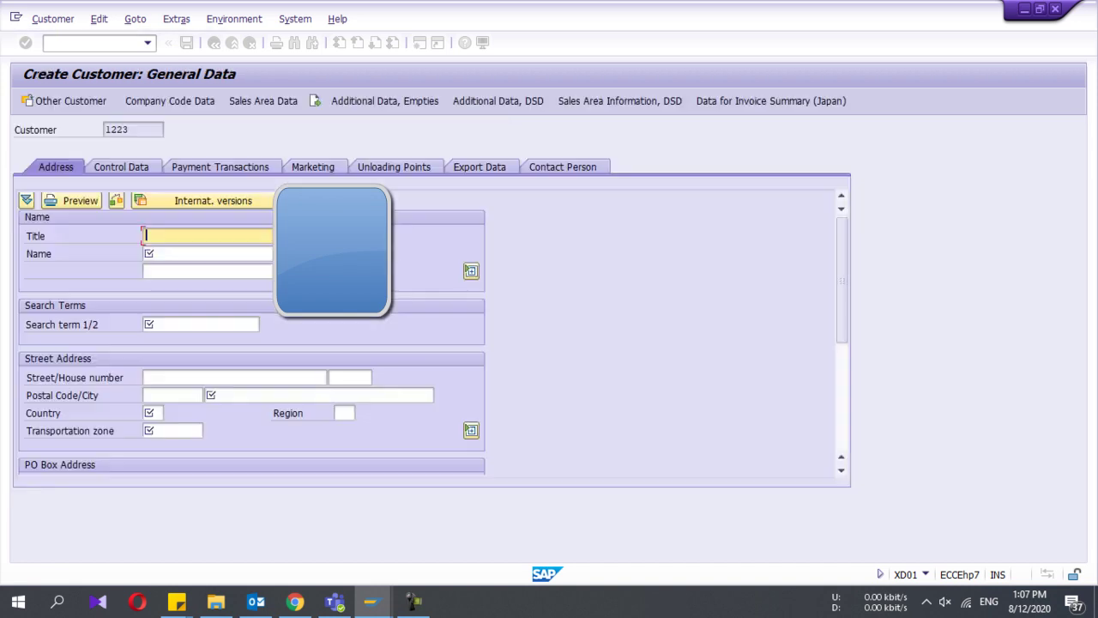
left_click(131, 126)
double_click(129, 129)
Step: Set title Company, name 'ABC.company' and search term ABC
left_click(185, 236)
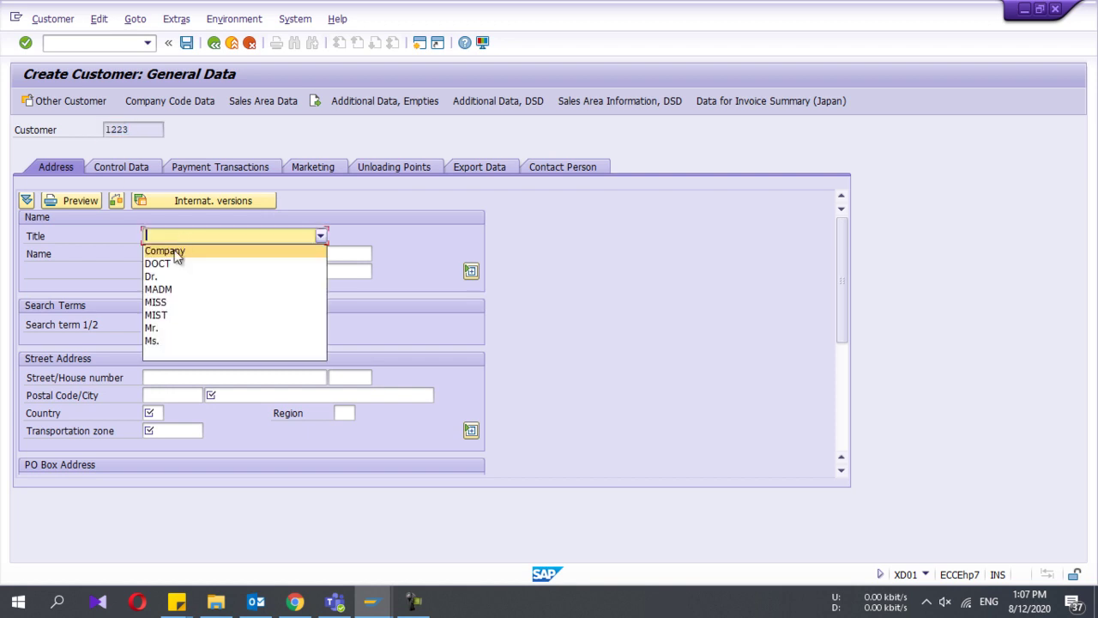
left_click(166, 333)
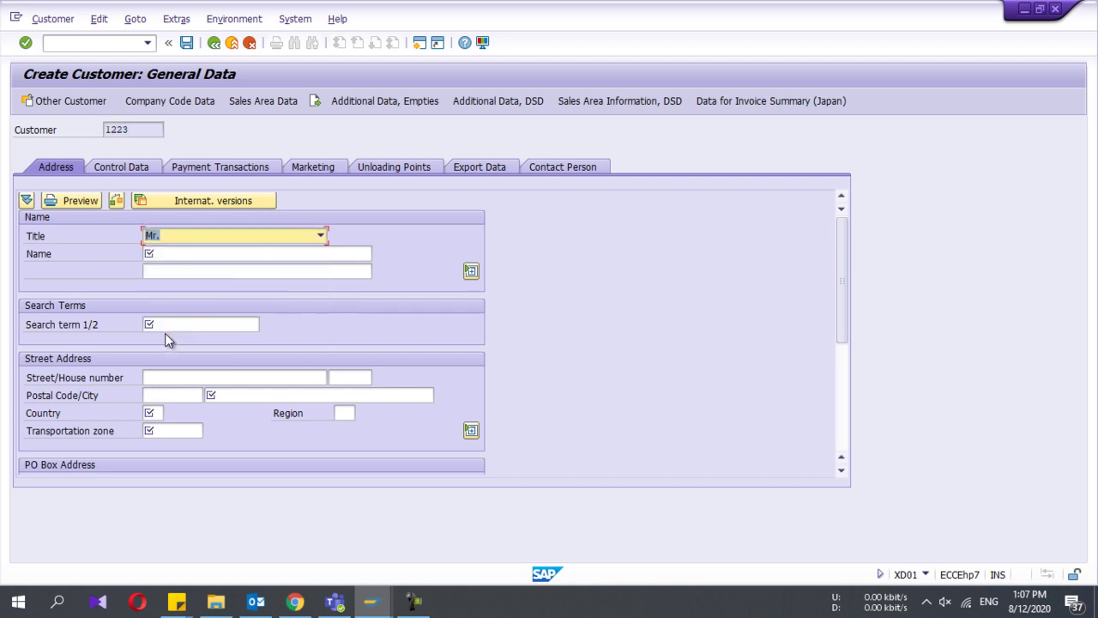
left_click(163, 253)
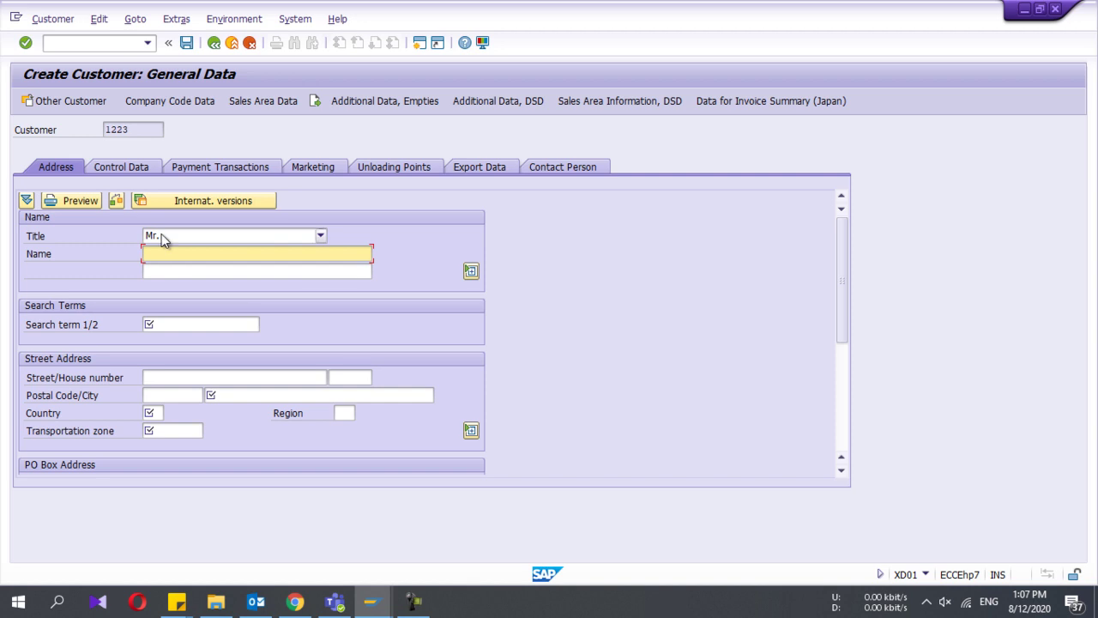
left_click(163, 237)
left_click(166, 248)
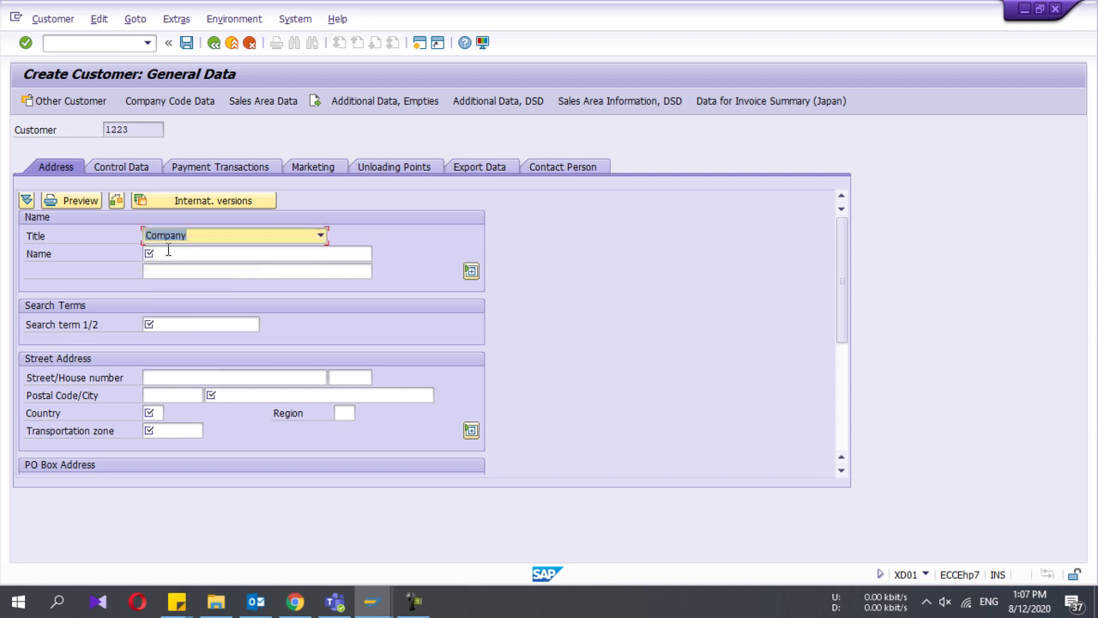
left_click(162, 253)
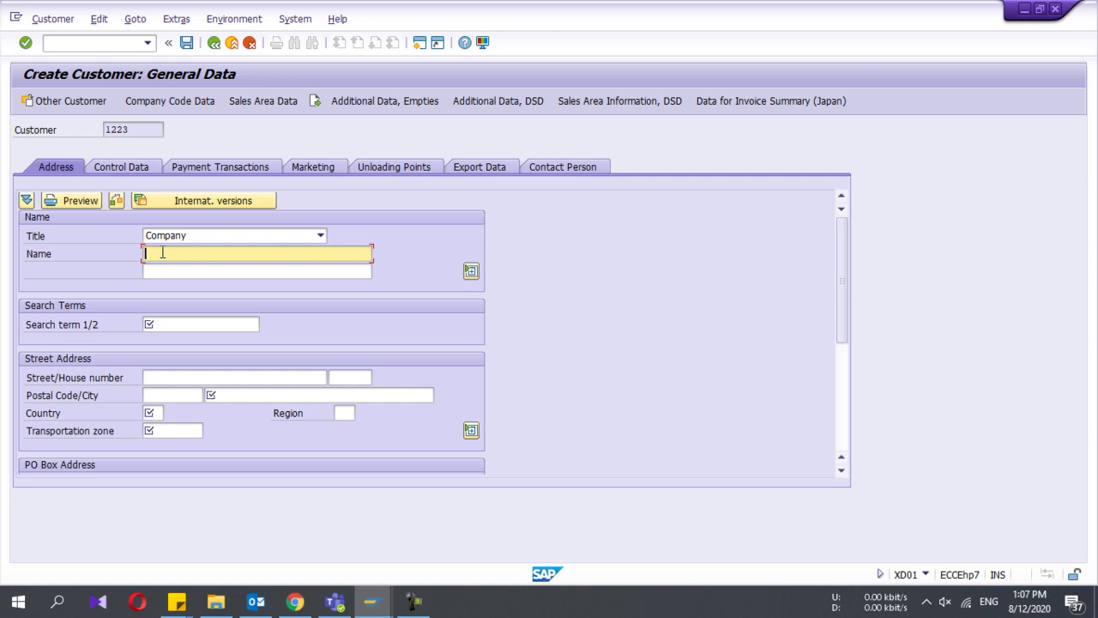
type("AC")
key("BackSpace")
type("BC.company")
left_click(181, 324)
type("ABC")
left_click(183, 378)
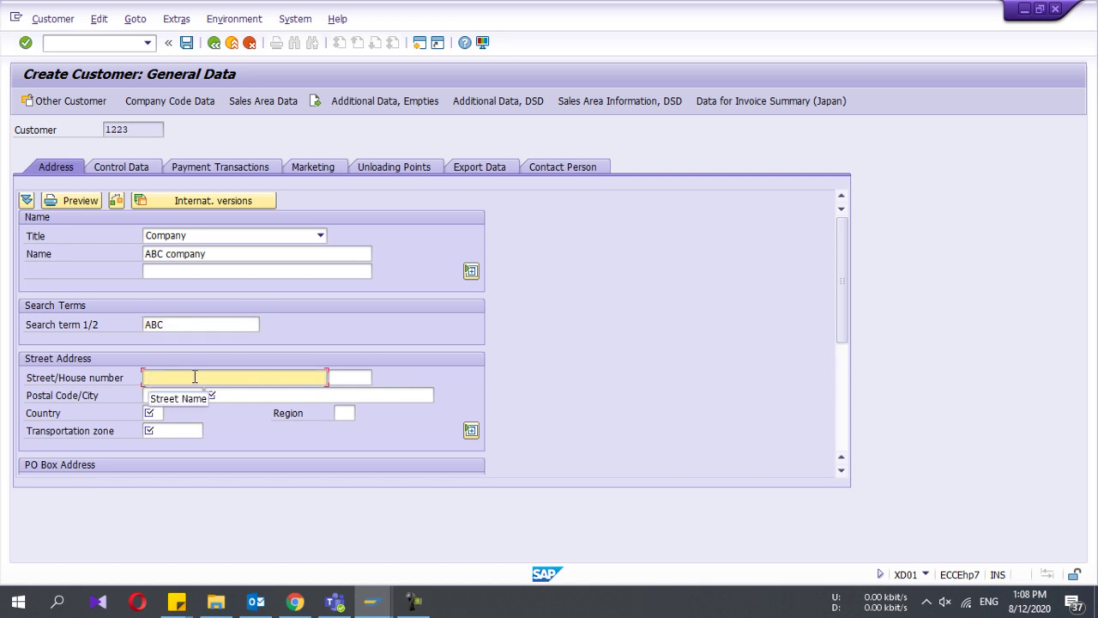
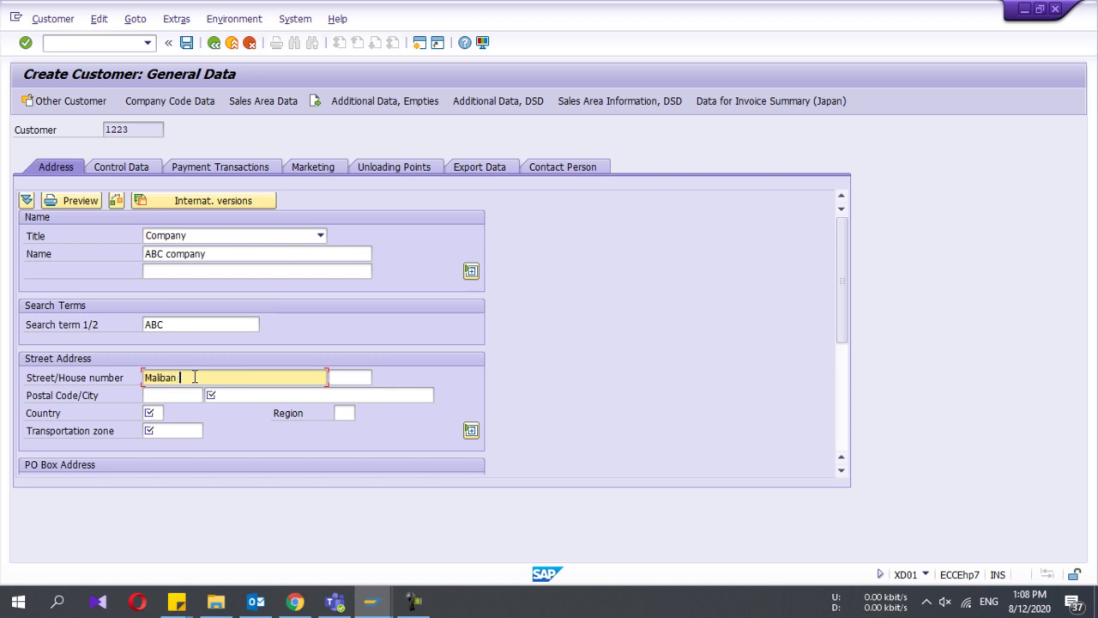
key("Tab")
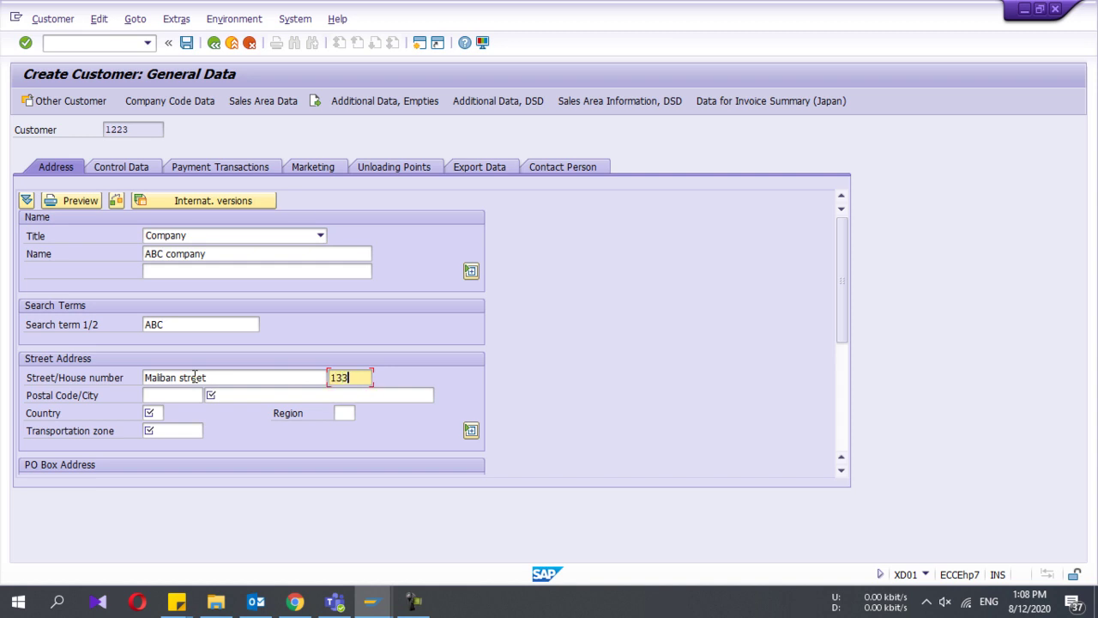
key("Tab")
type("10443")
key("Tab")
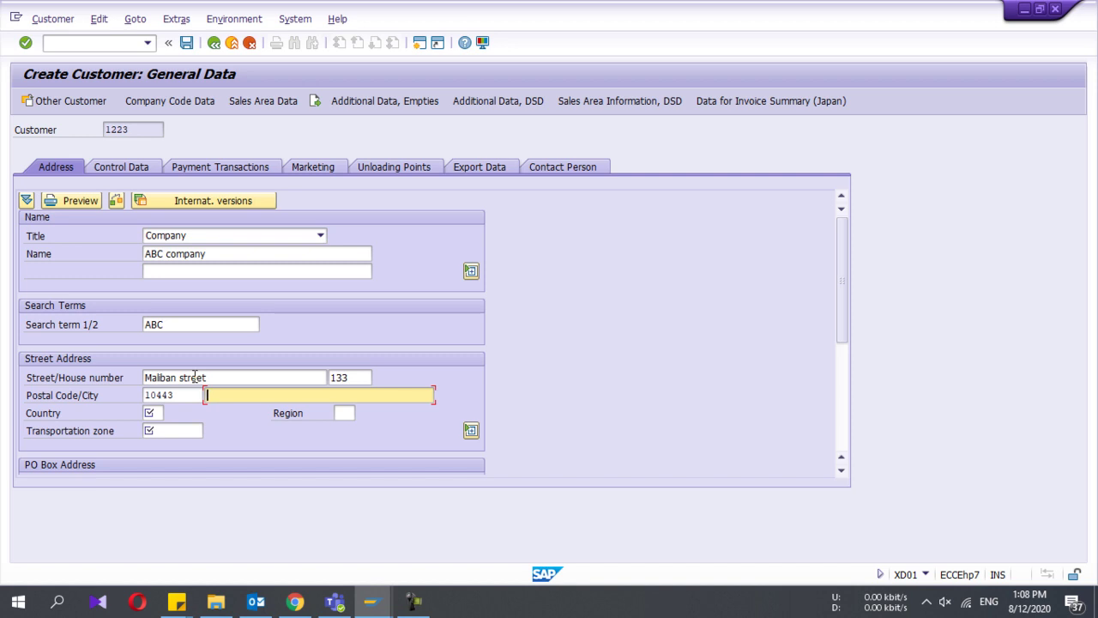
type("C")
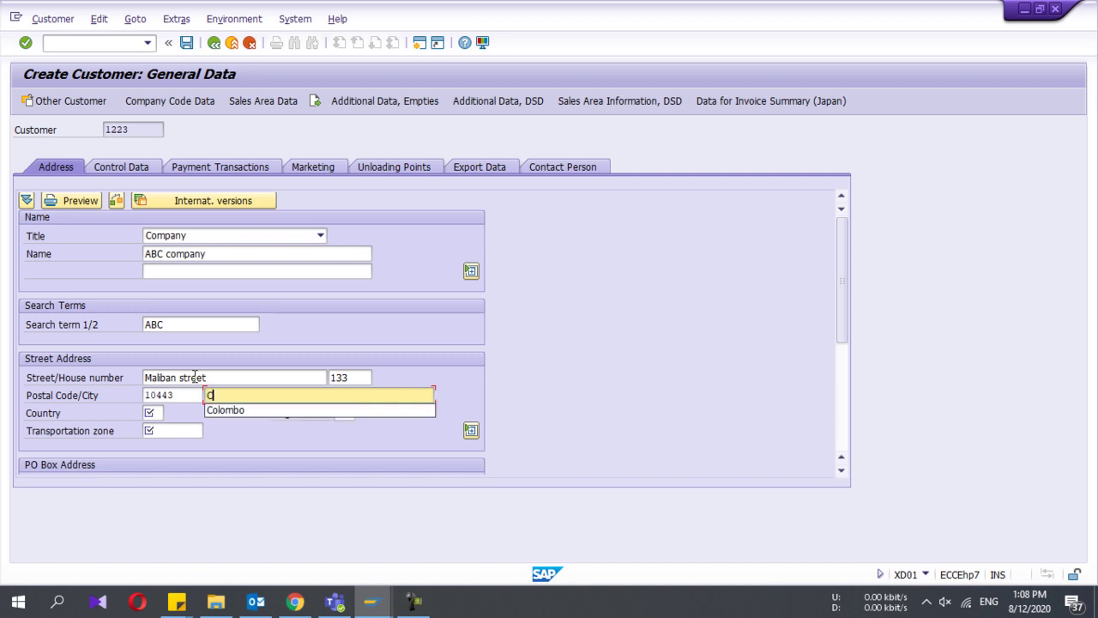
key("Down")
key("Return")
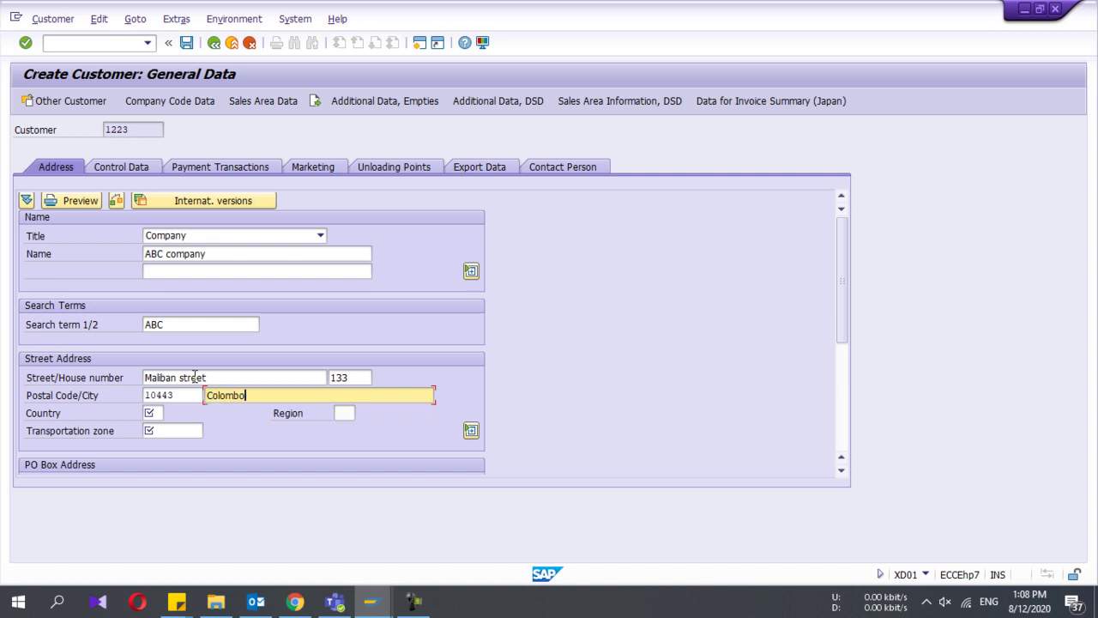
left_click(151, 412)
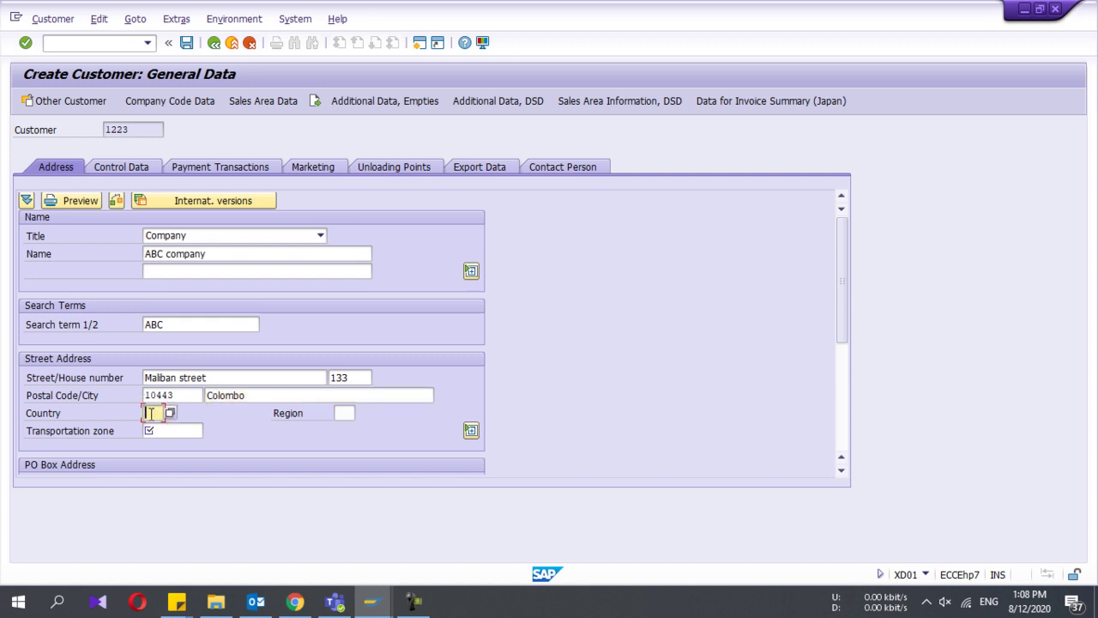
Step: Set country LK, transportation zone OC001 (Out of Colombo) and region 02
type("LK")
left_click(198, 431)
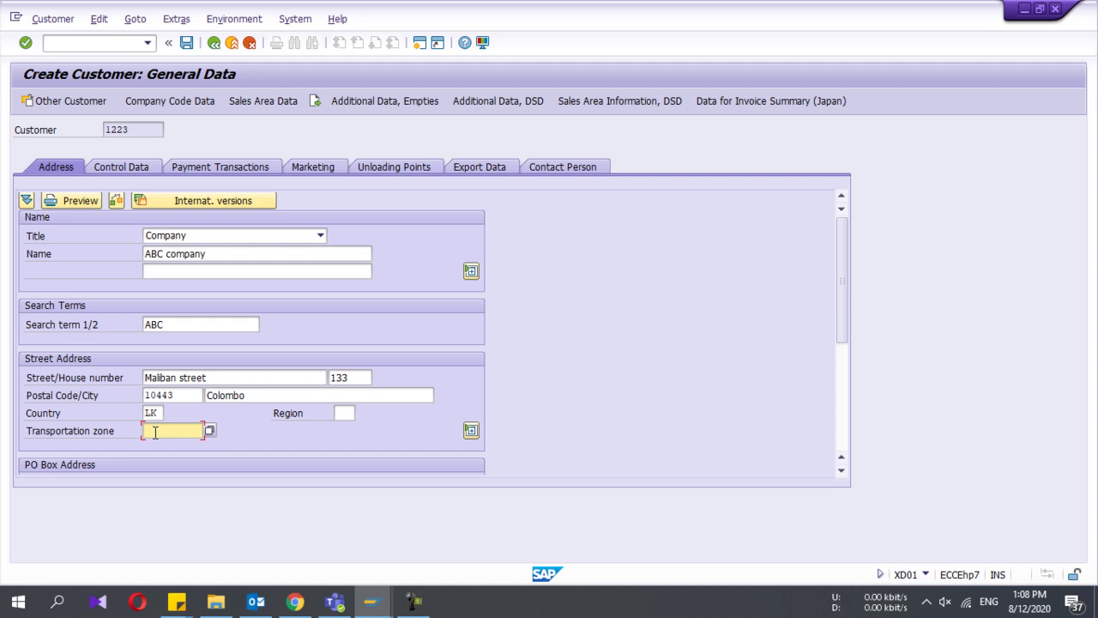
left_click(210, 431)
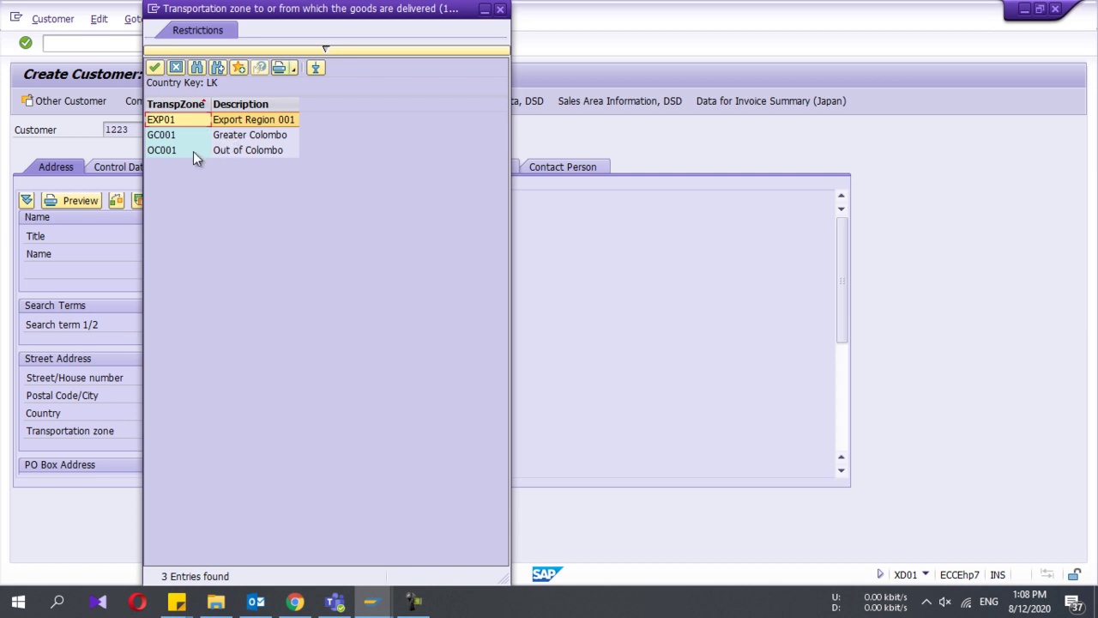
double_click(193, 151)
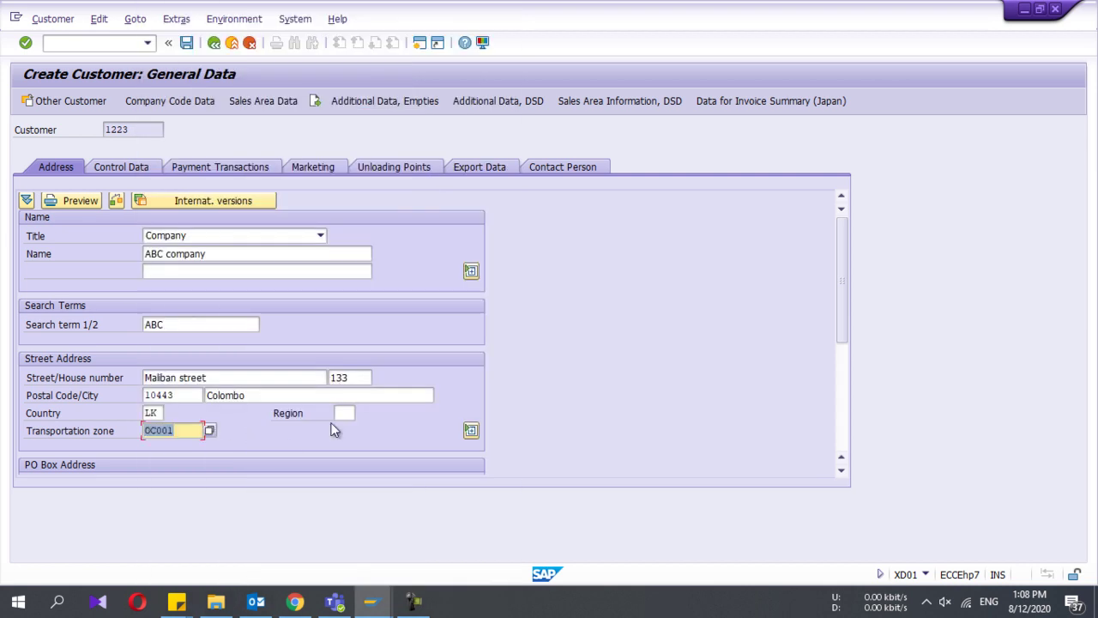
left_click(340, 415)
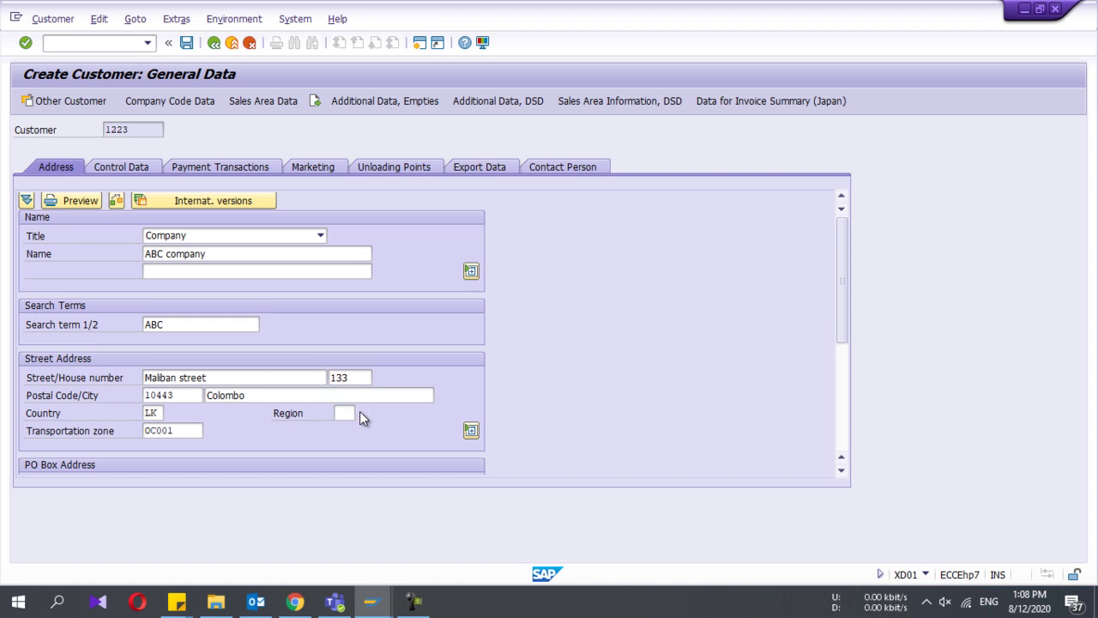
left_click(340, 411)
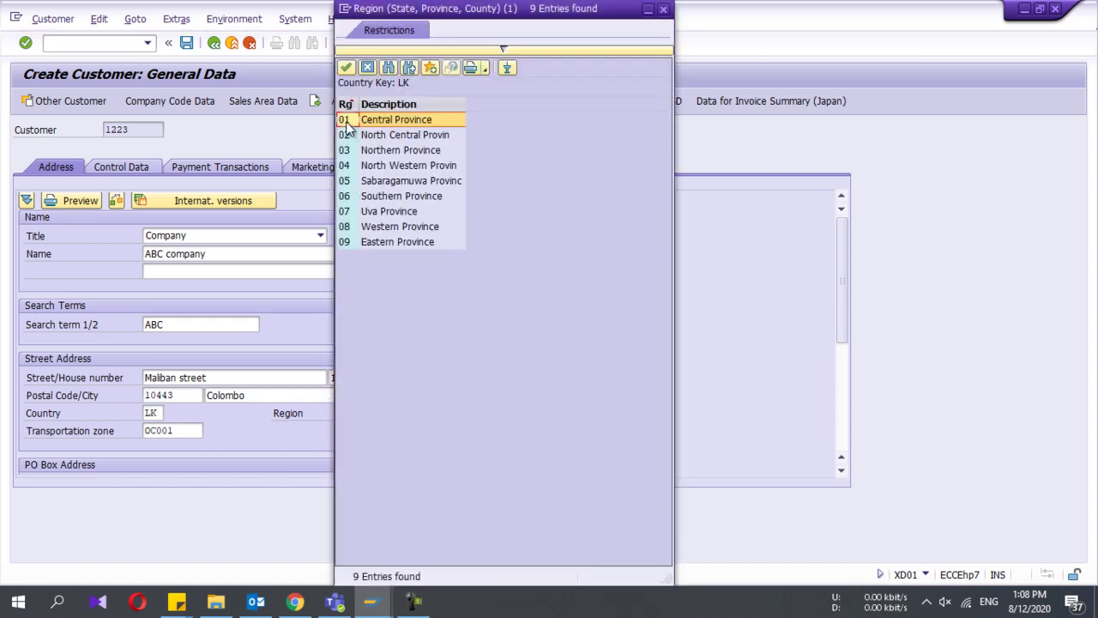
left_click(346, 137)
double_click(345, 138)
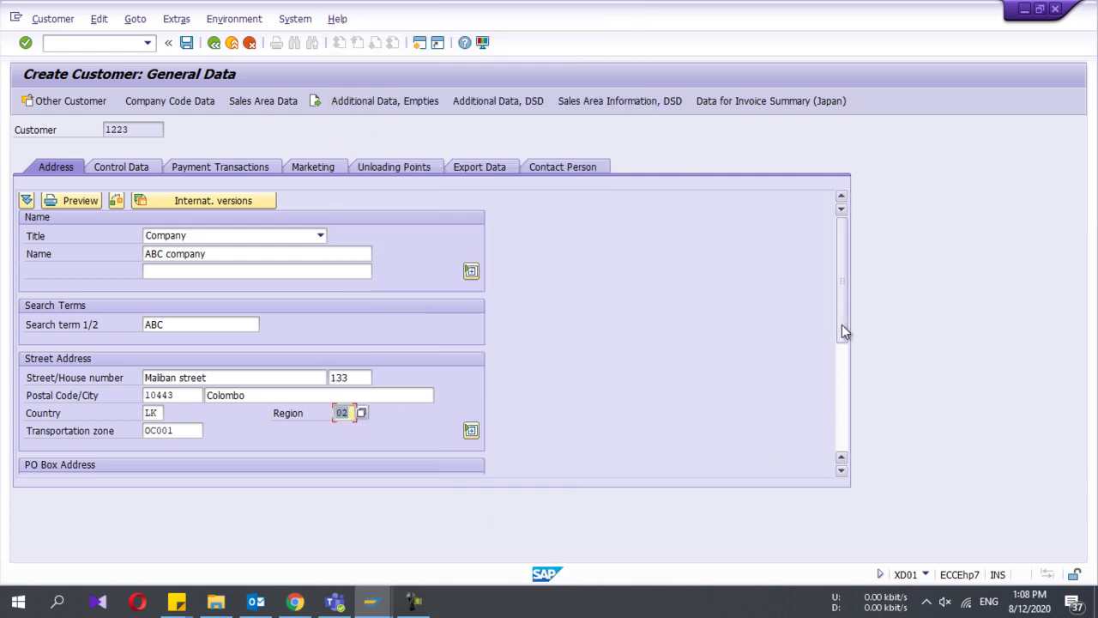
left_click_drag(842, 324, 848, 421)
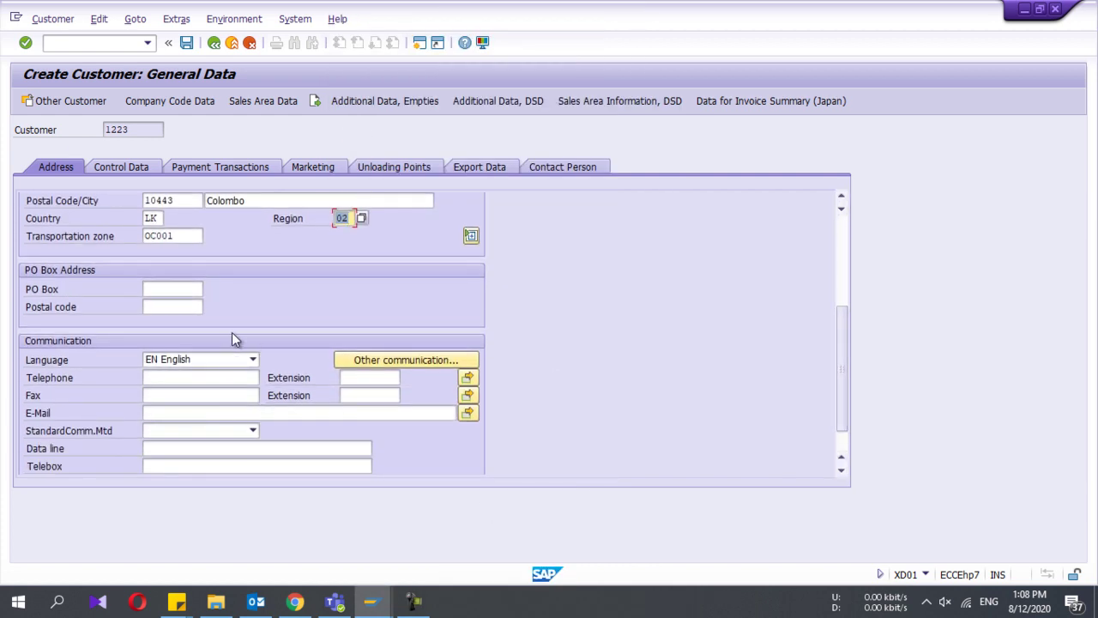
left_click(163, 288)
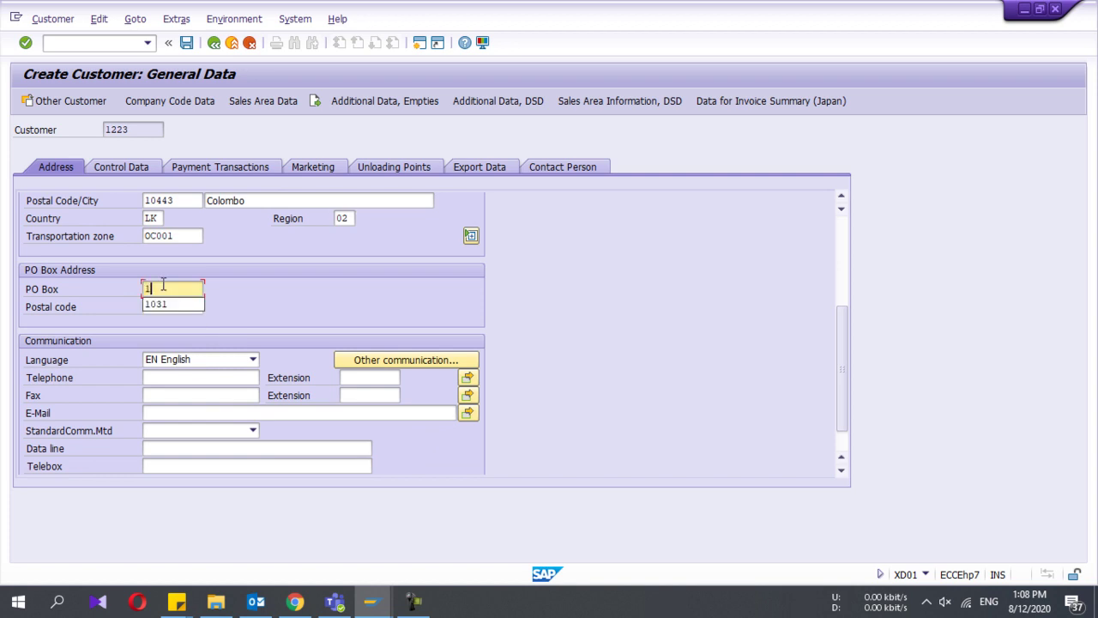
type("10081")
scroll(173, 360, "down", 1)
left_click(171, 378)
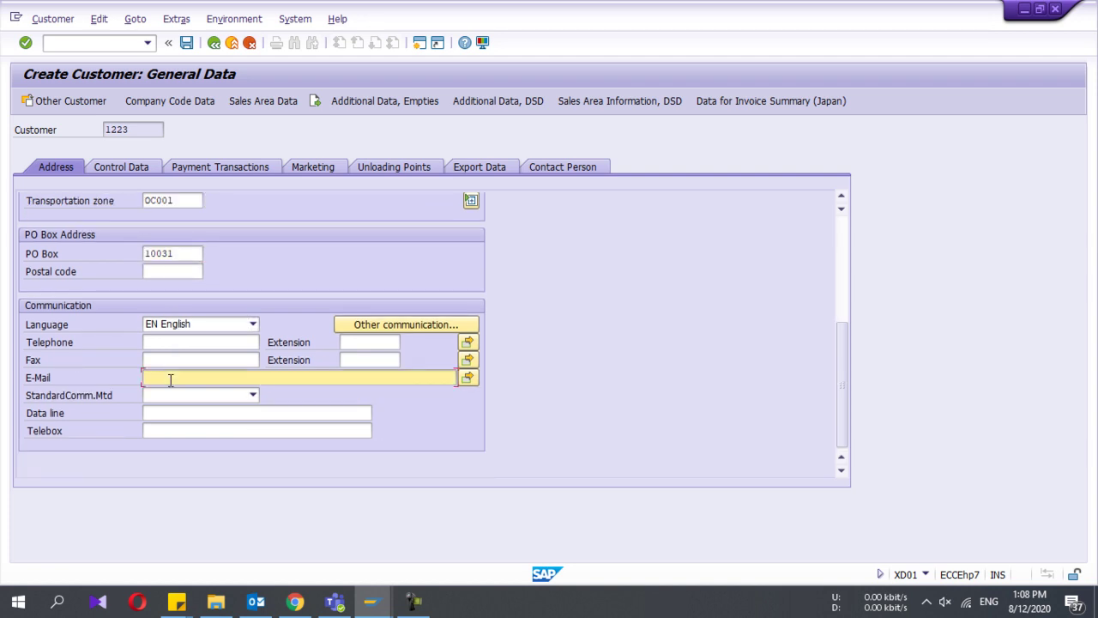
left_click(173, 343)
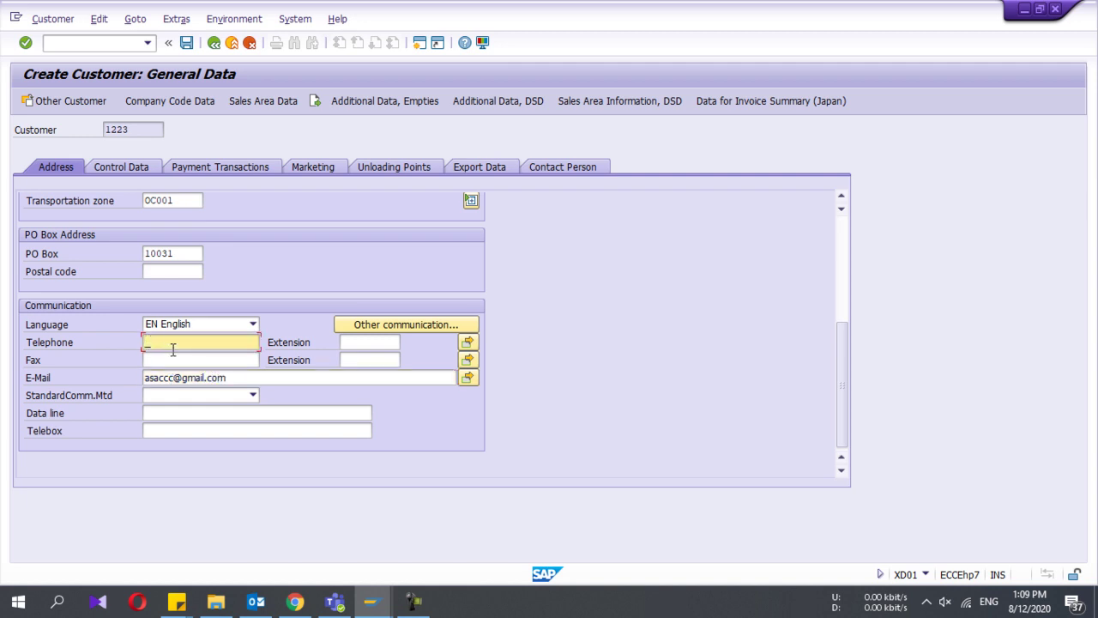
type("01332991")
scroll(127, 162, "up", 3)
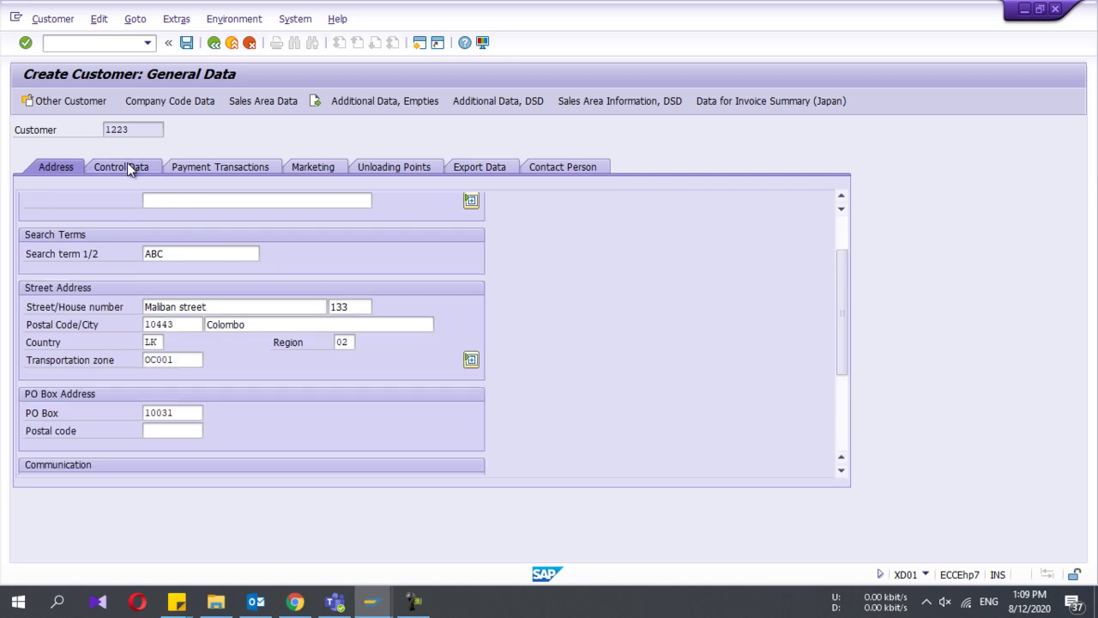
Step: Check the Control Data location, tax number and vendor fields, leaving them blank, then go to Payment Transactions
left_click(127, 164)
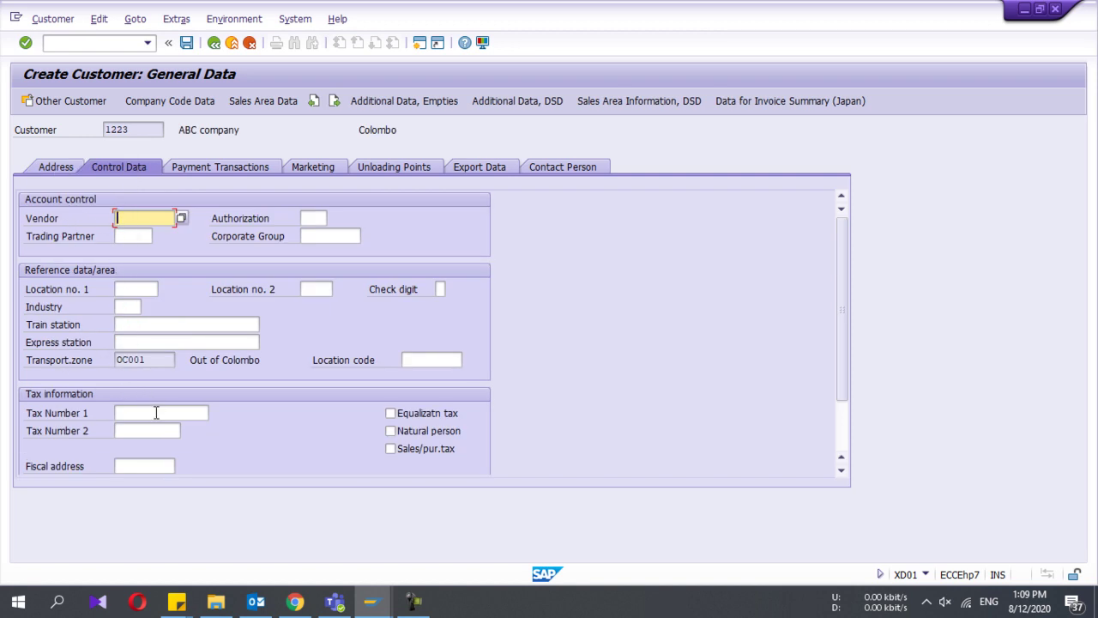
left_click(144, 284)
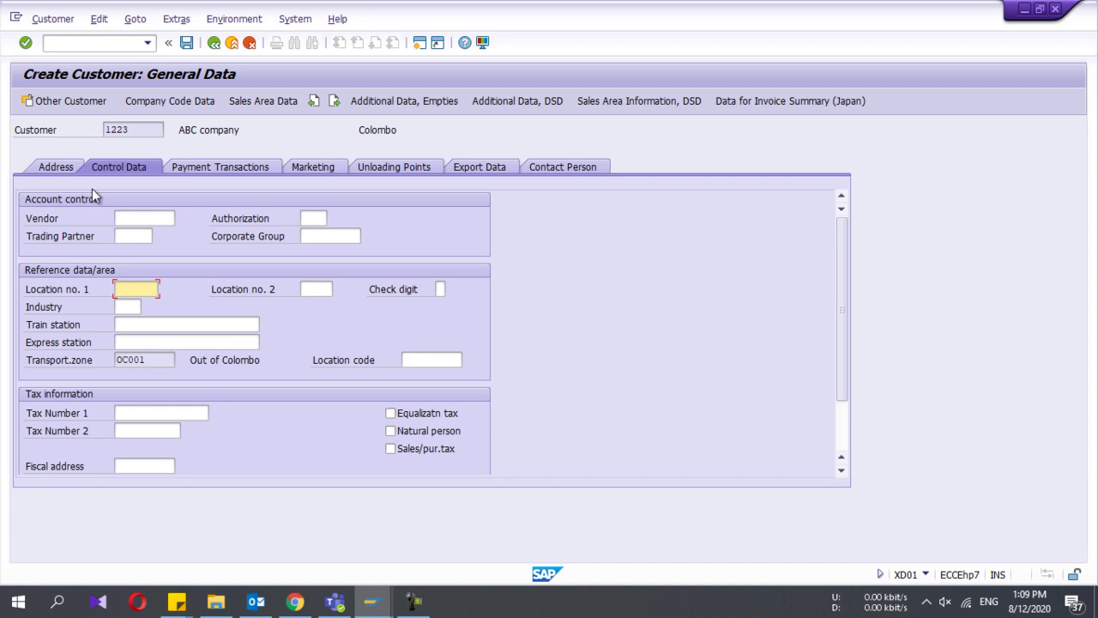
left_click(155, 415)
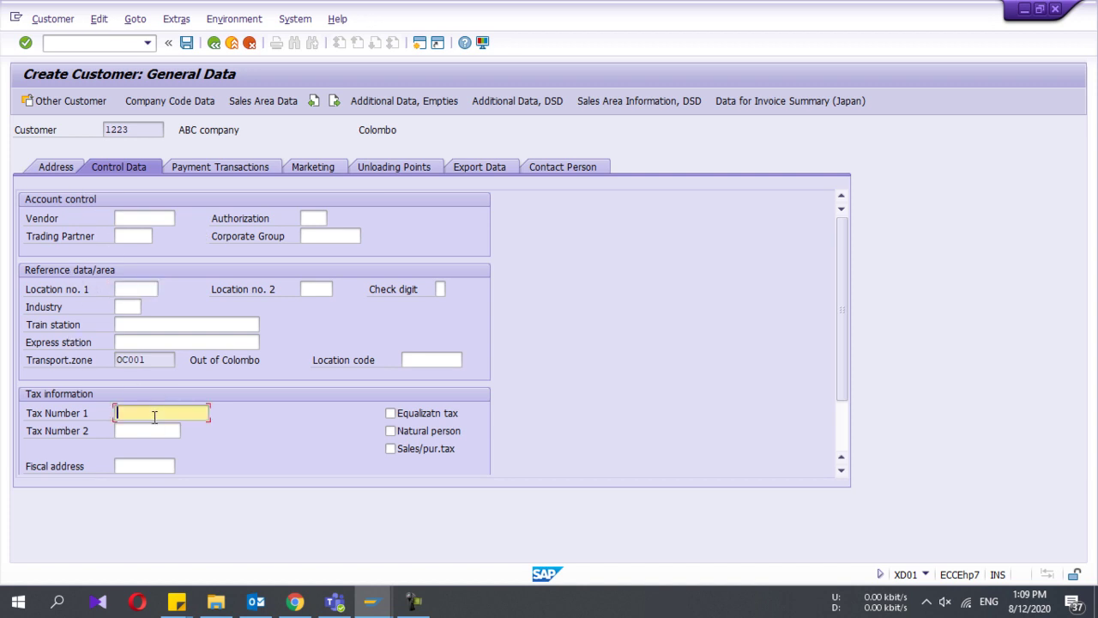
left_click(146, 430)
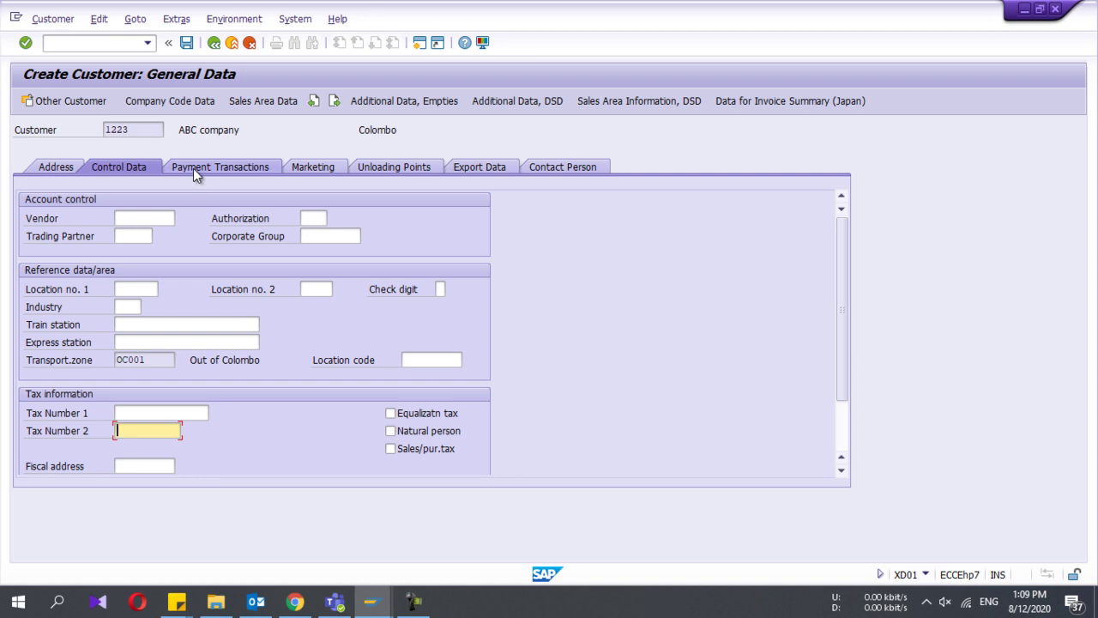
left_click(126, 219)
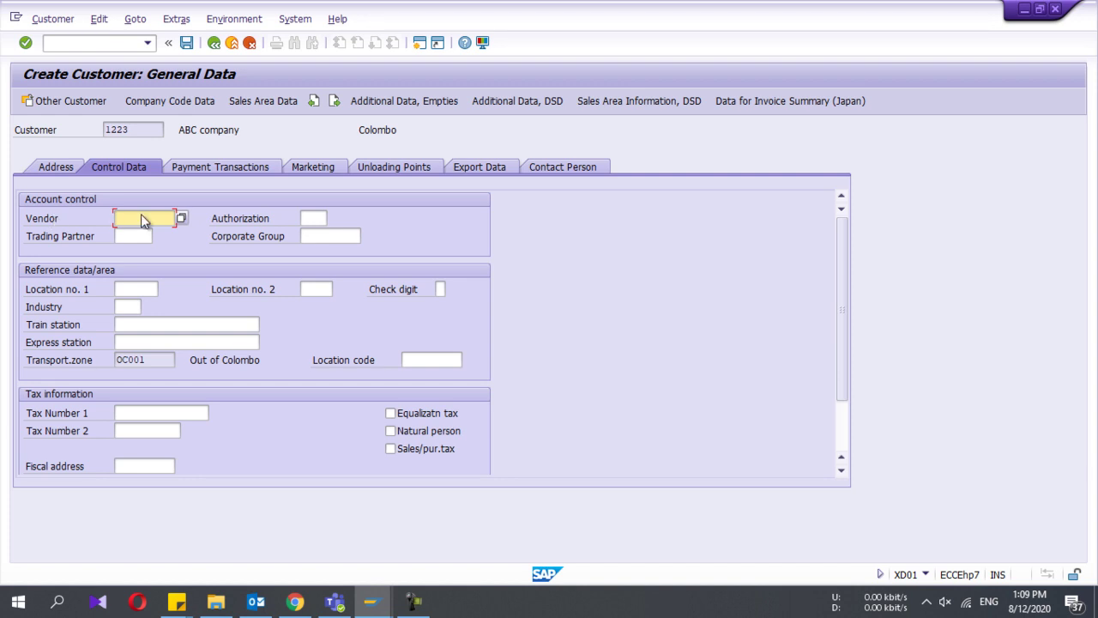
left_click(220, 170)
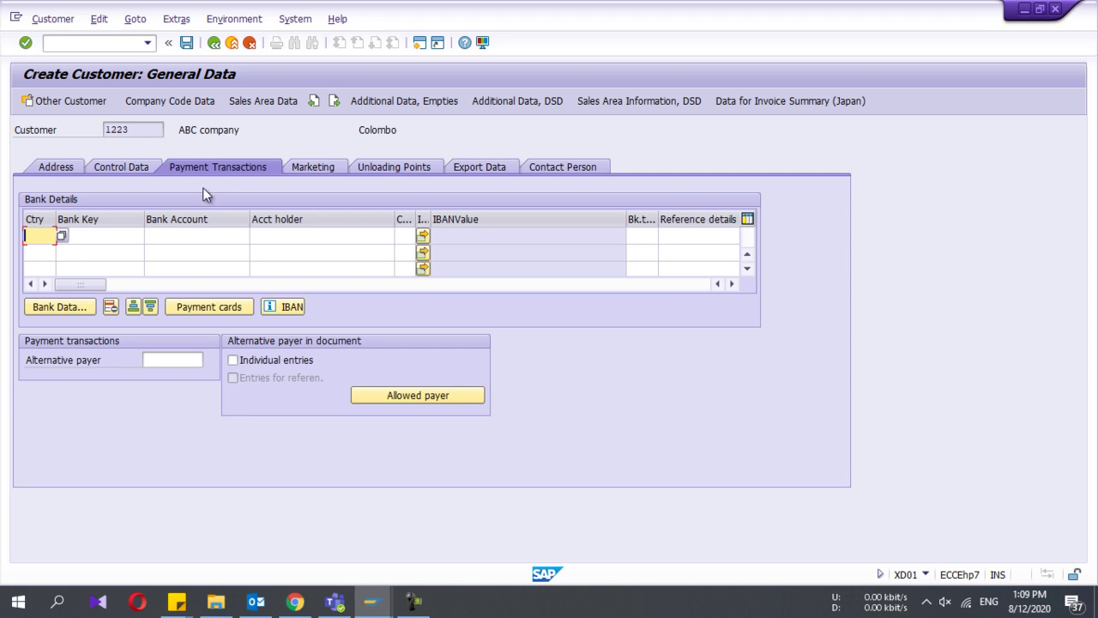
Step: Set bank country LK and pick DFCC Bank (key 29070400) via bank search
left_click(62, 237)
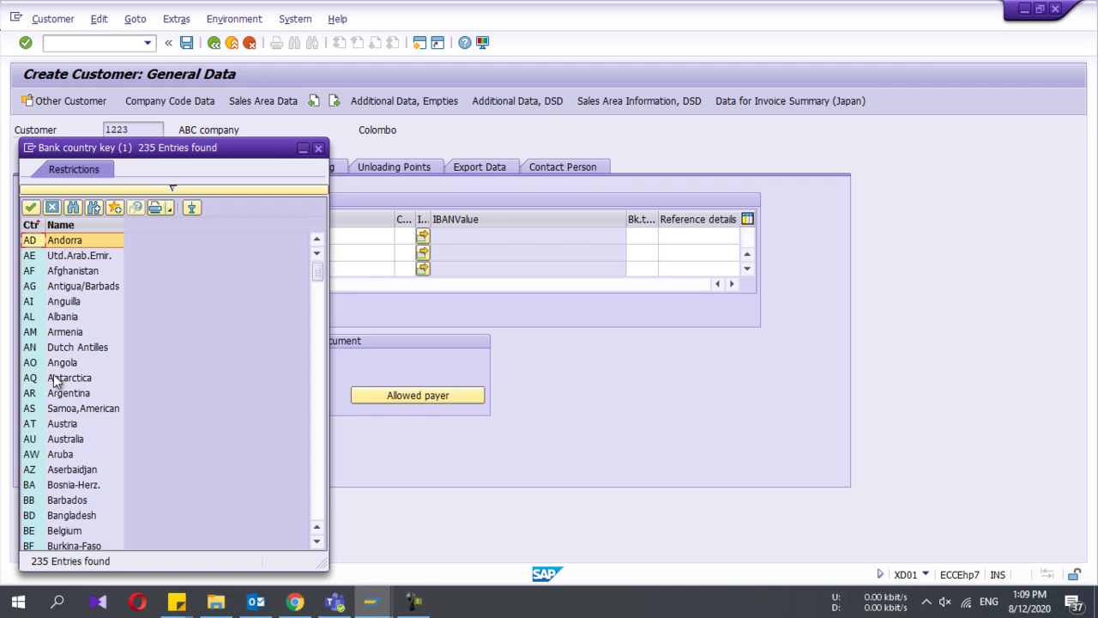
scroll(56, 382, "down", 20)
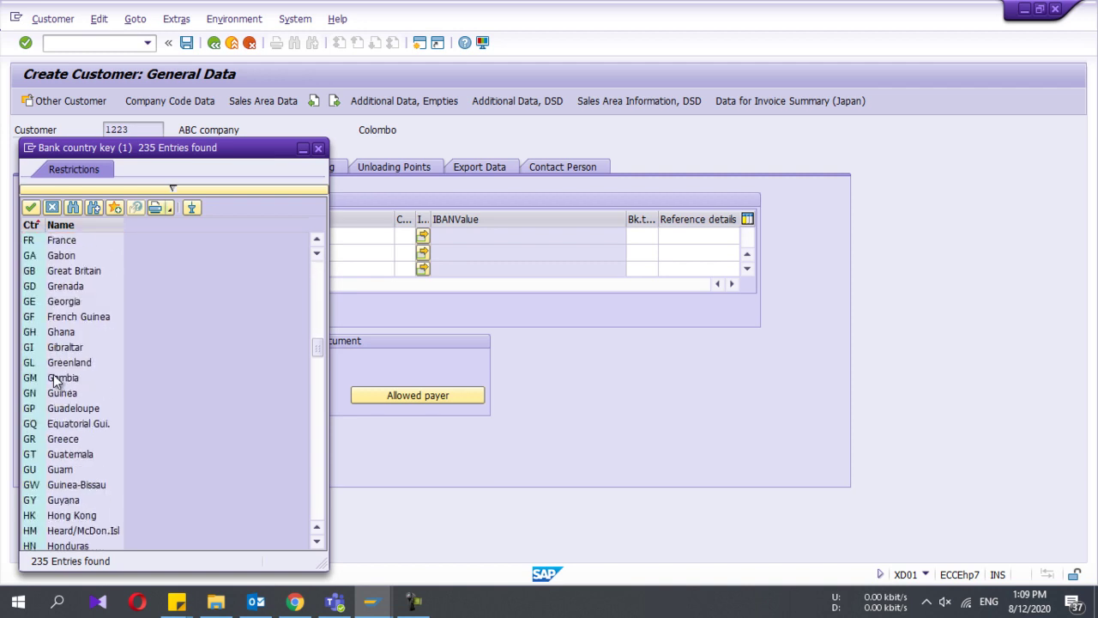
scroll(56, 382, "down", 10)
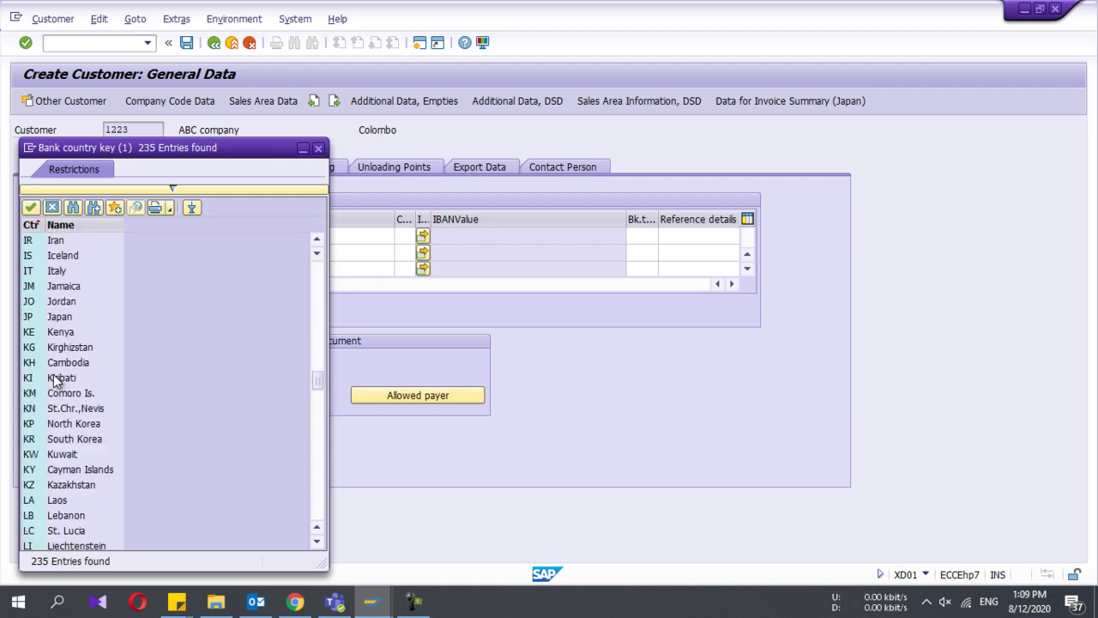
scroll(56, 381, "down", 1)
scroll(43, 442, "down", 1)
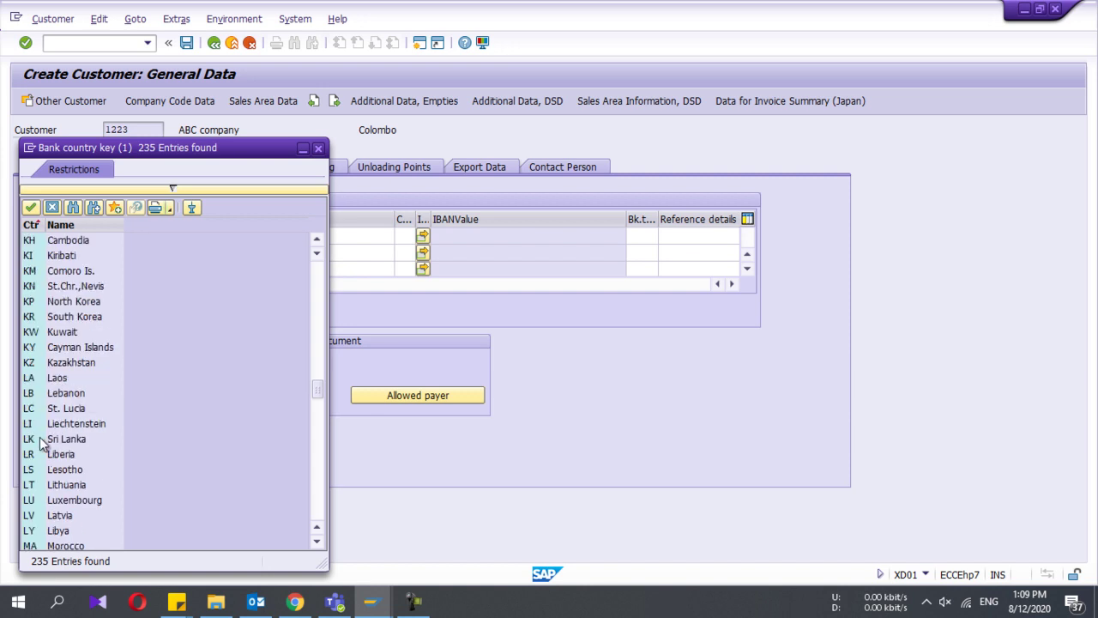
double_click(40, 442)
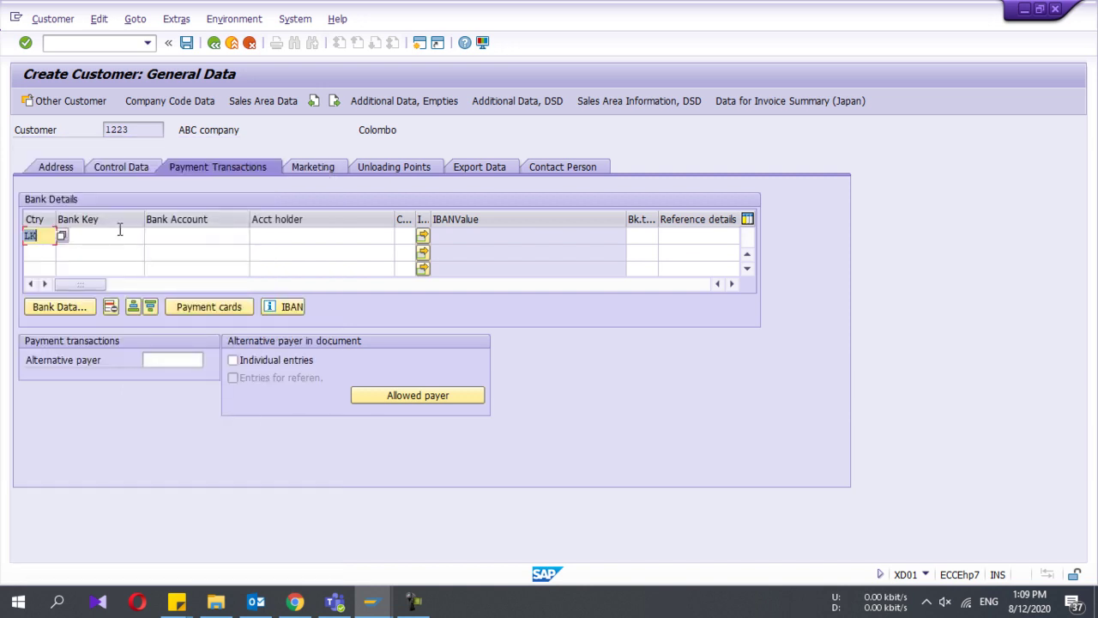
left_click(121, 234)
left_click(150, 237)
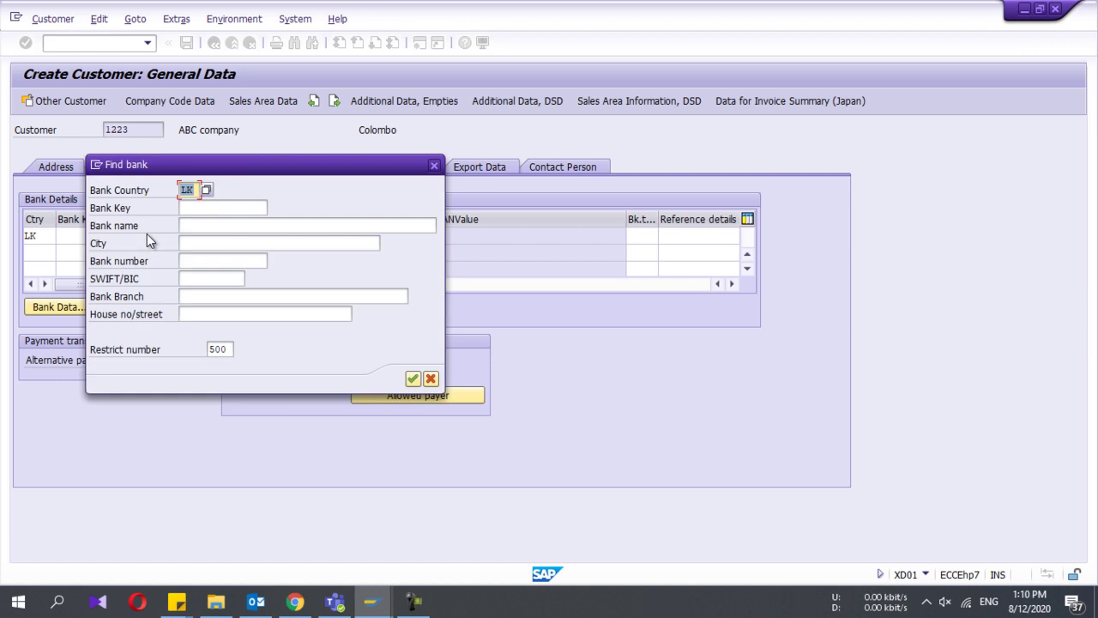
left_click(412, 378)
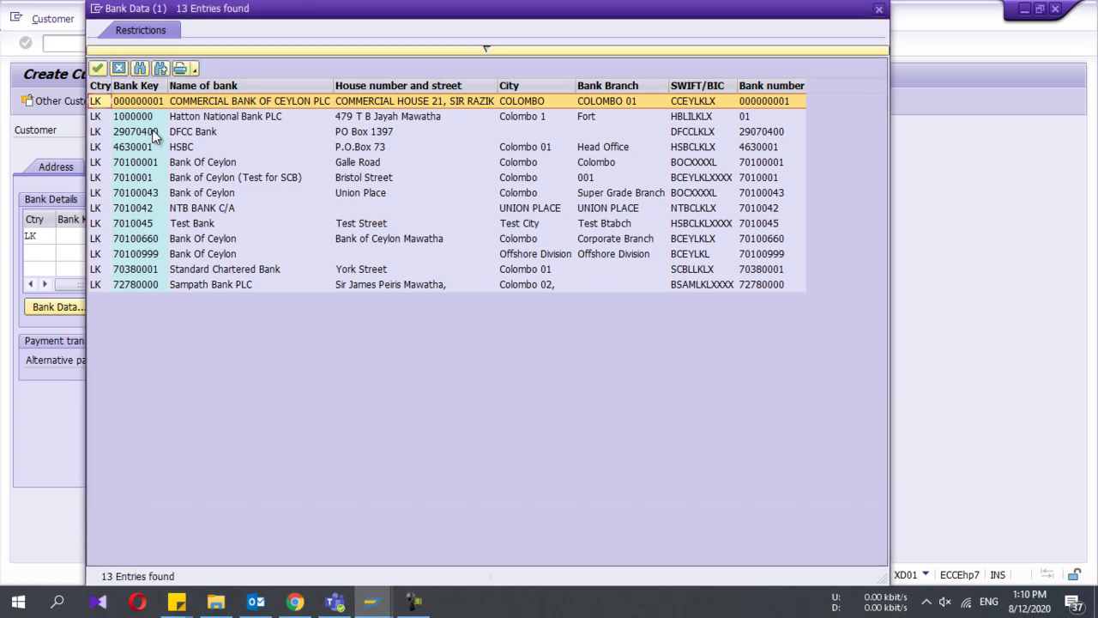
double_click(152, 130)
Step: Enter the bank account number and account holder, and confirm the bank details row
left_click(196, 240)
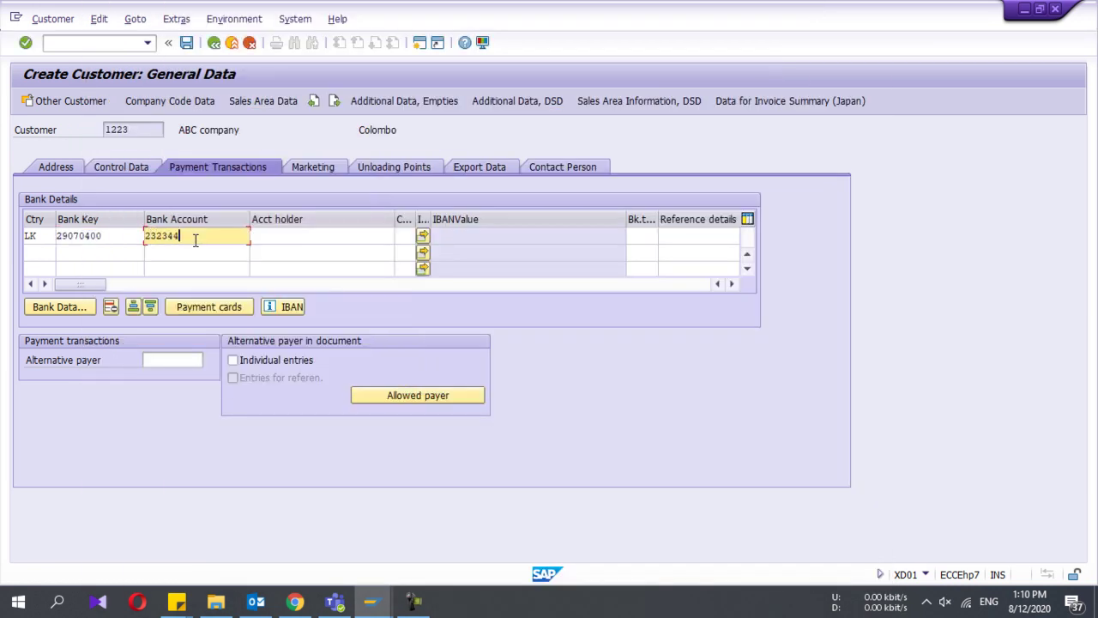
key("Tab")
type("ABCDD")
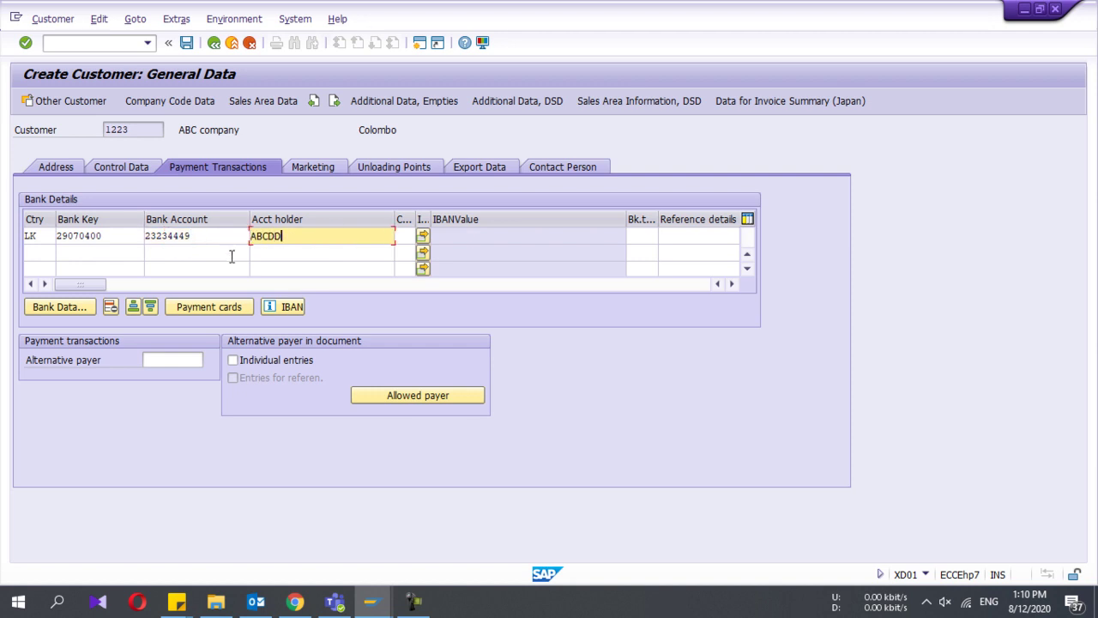
key("Return")
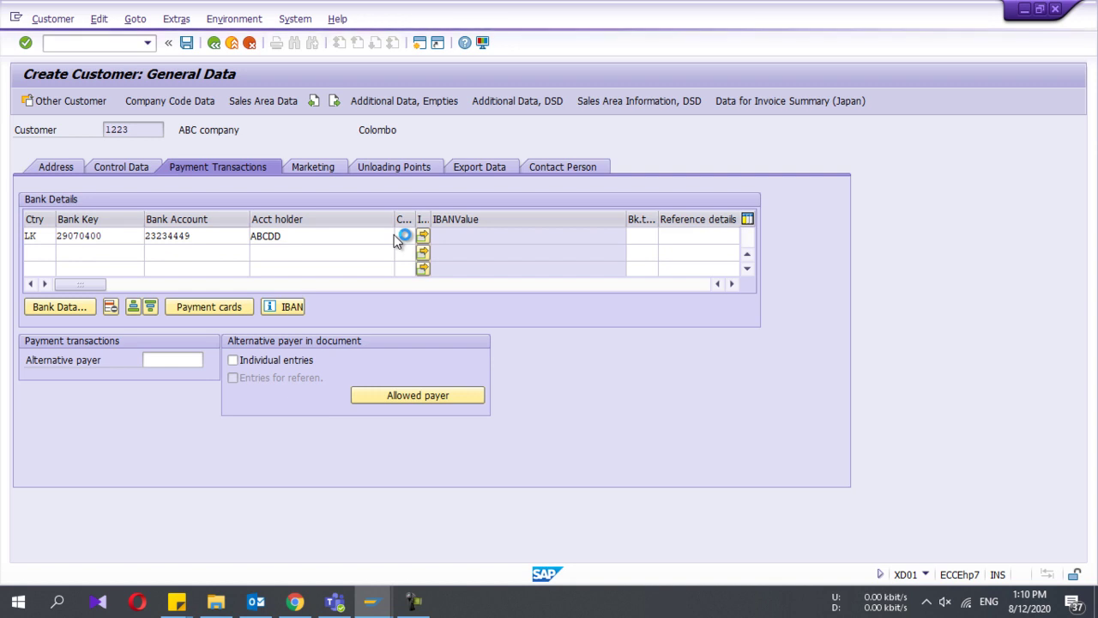
left_click(407, 236)
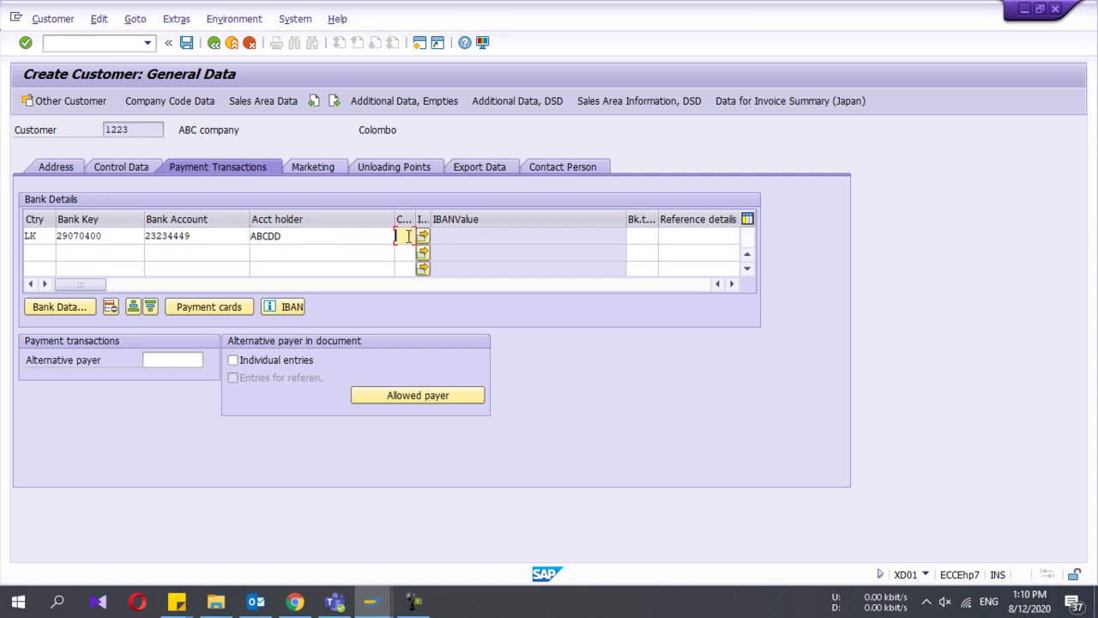
Step: Look through the Marketing, Unloading Points and Export Data tabs, leaving them empty
left_click(310, 166)
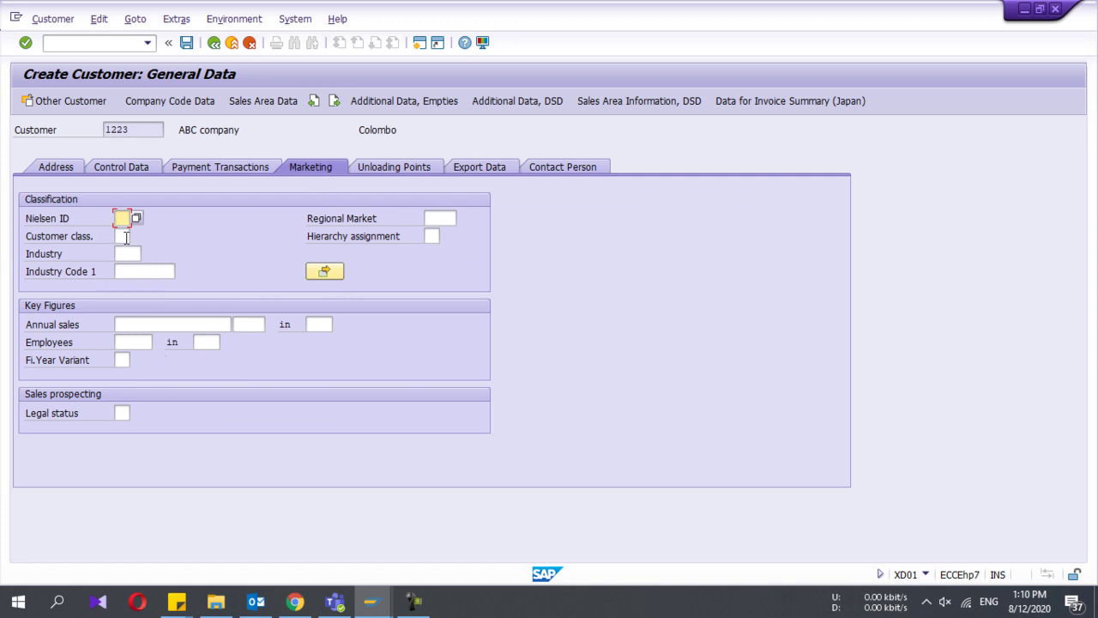
left_click(158, 325)
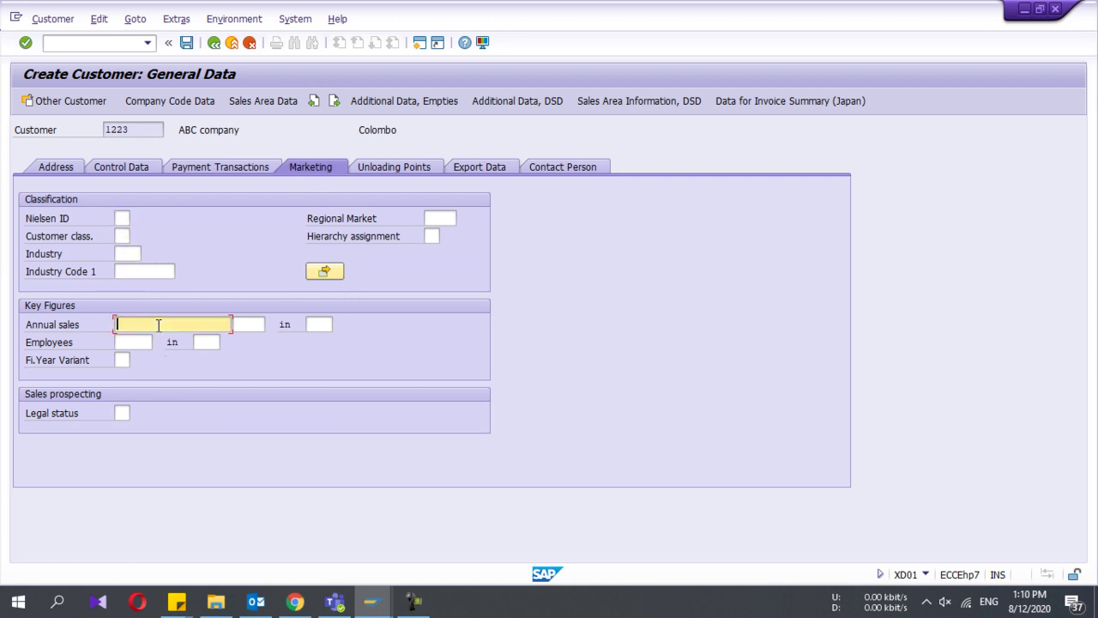
left_click(384, 172)
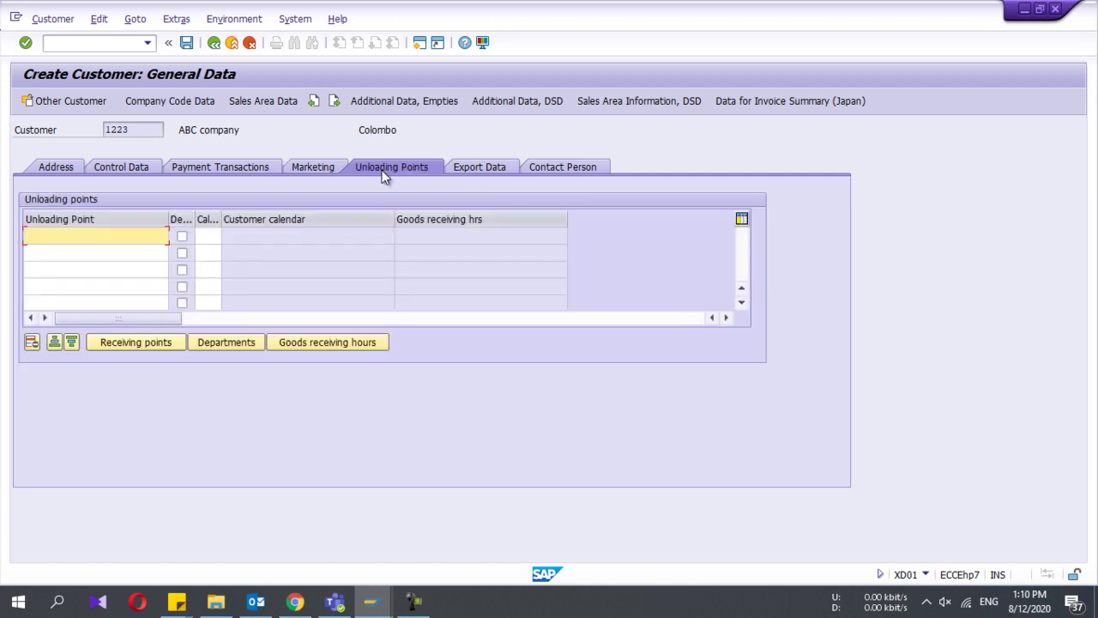
left_click(461, 169)
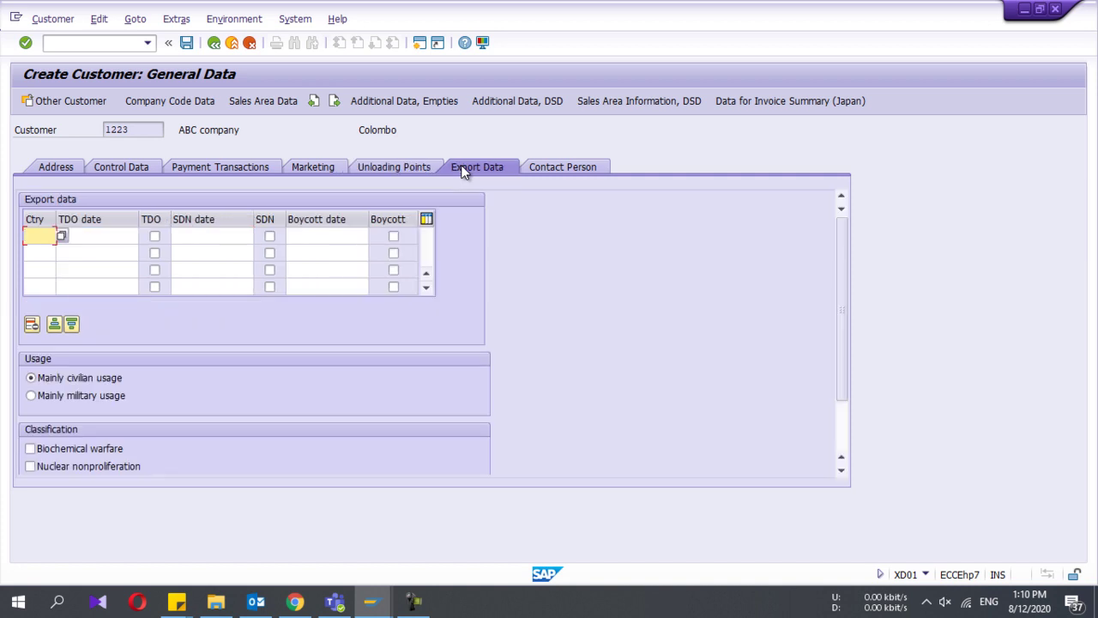
Step: Add one contact person entry with the contact's last name and first name
left_click(555, 169)
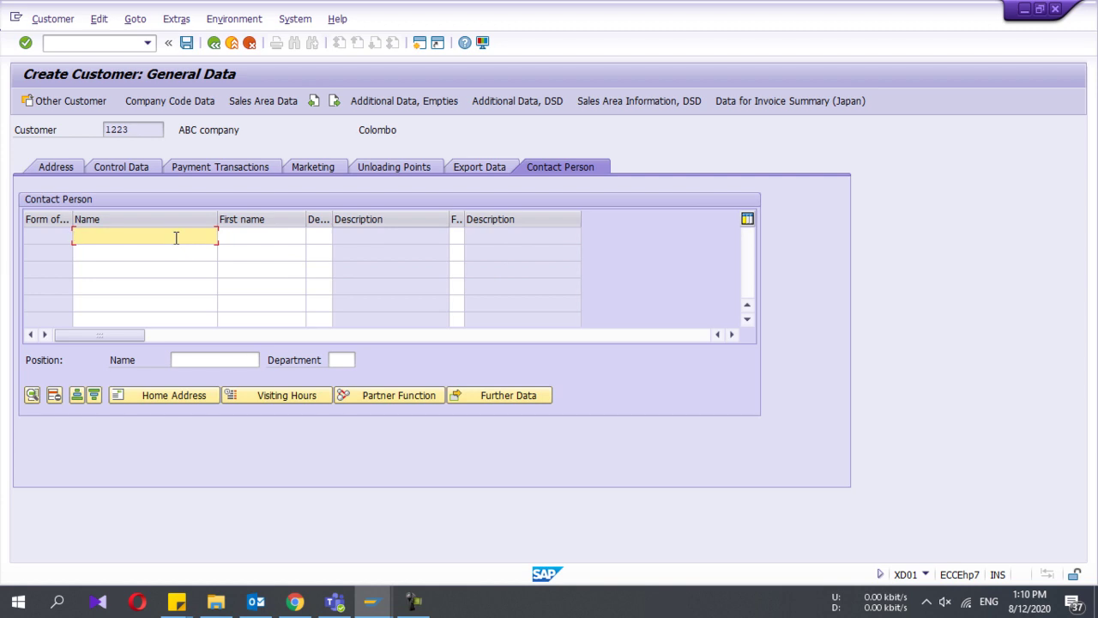
type("Mr. Smith")
key("Tab")
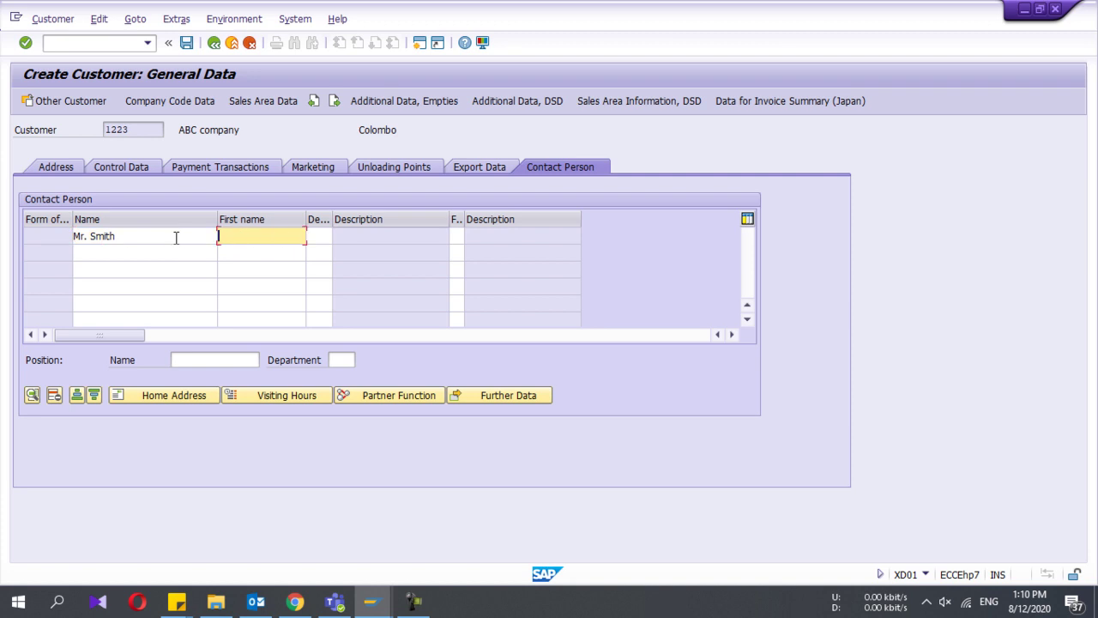
type("Bokaya")
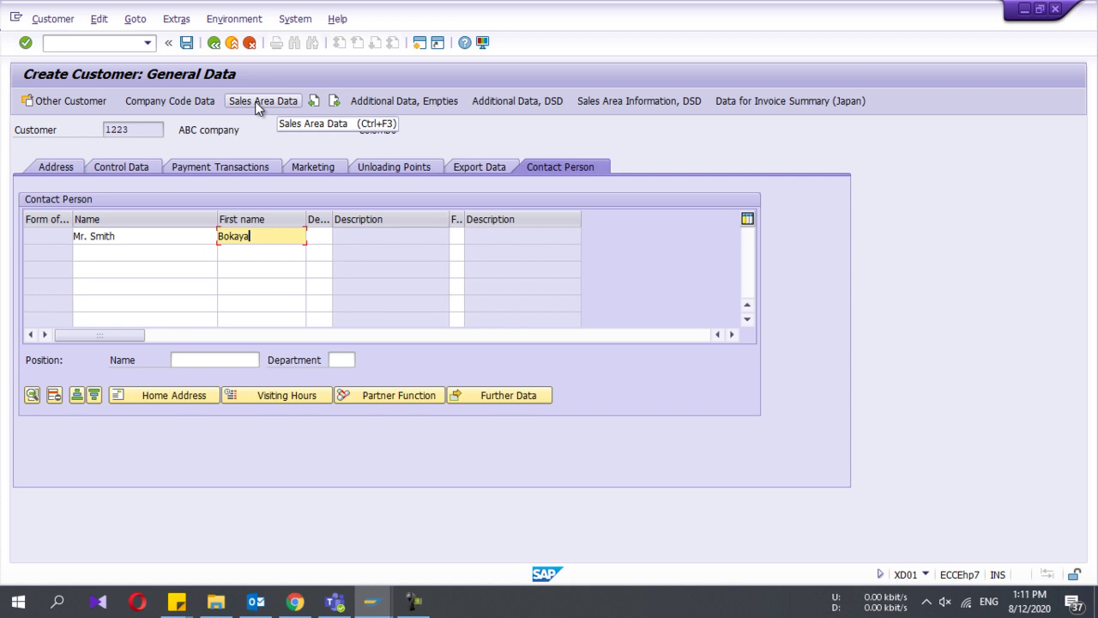
Step: On the PT00 company code data, pick reconciliation account 140000 Trade Receivables - domestic from the list
left_click(189, 99)
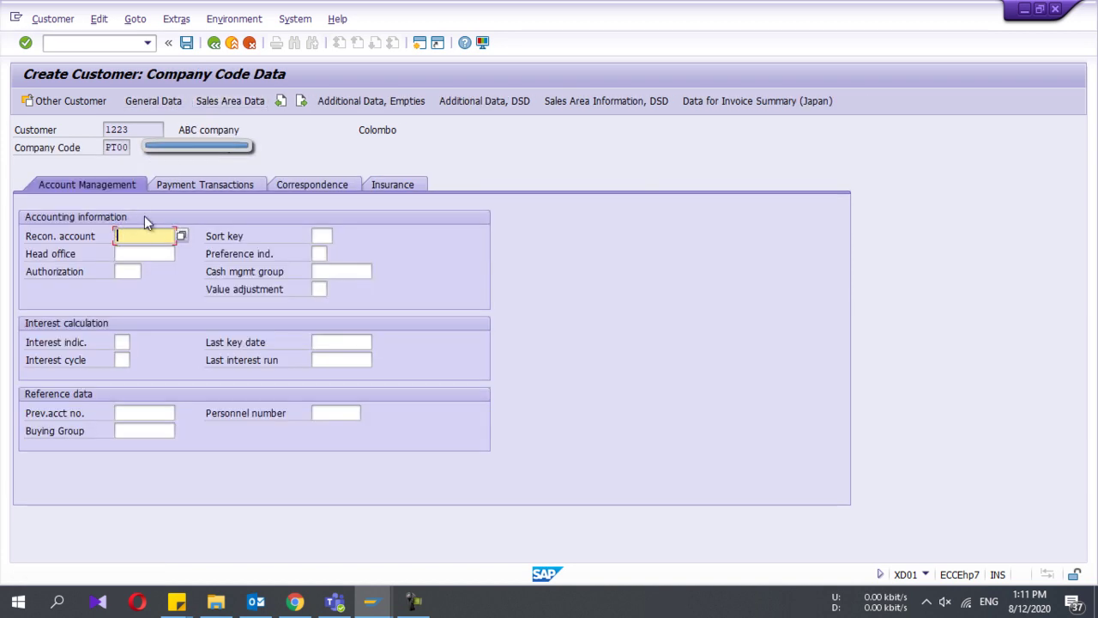
left_click(108, 130)
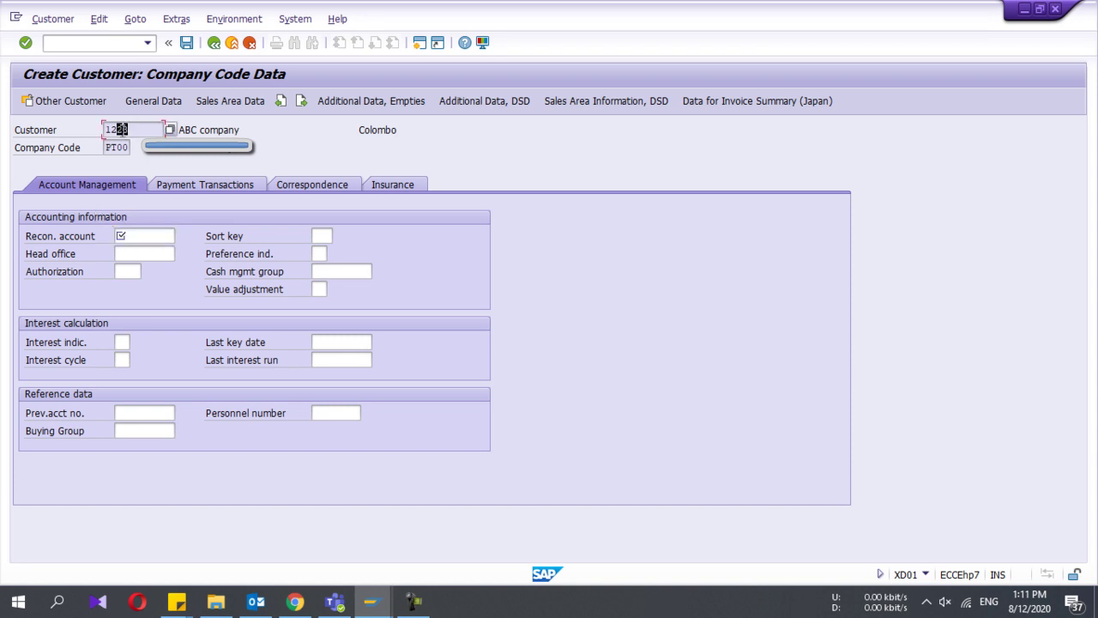
left_click(133, 234)
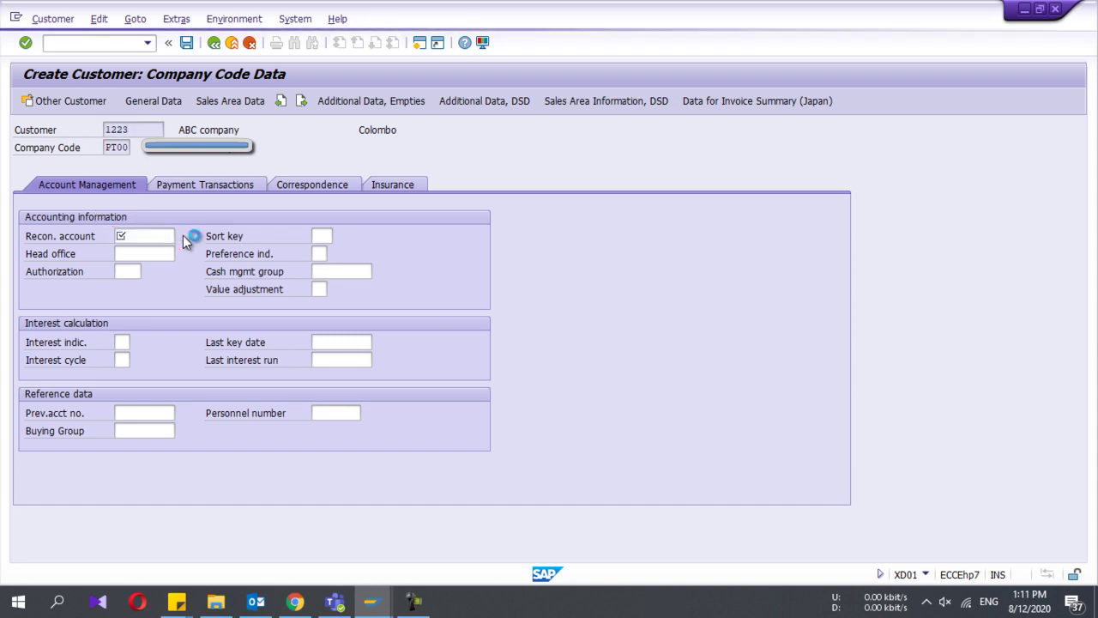
left_click(184, 237)
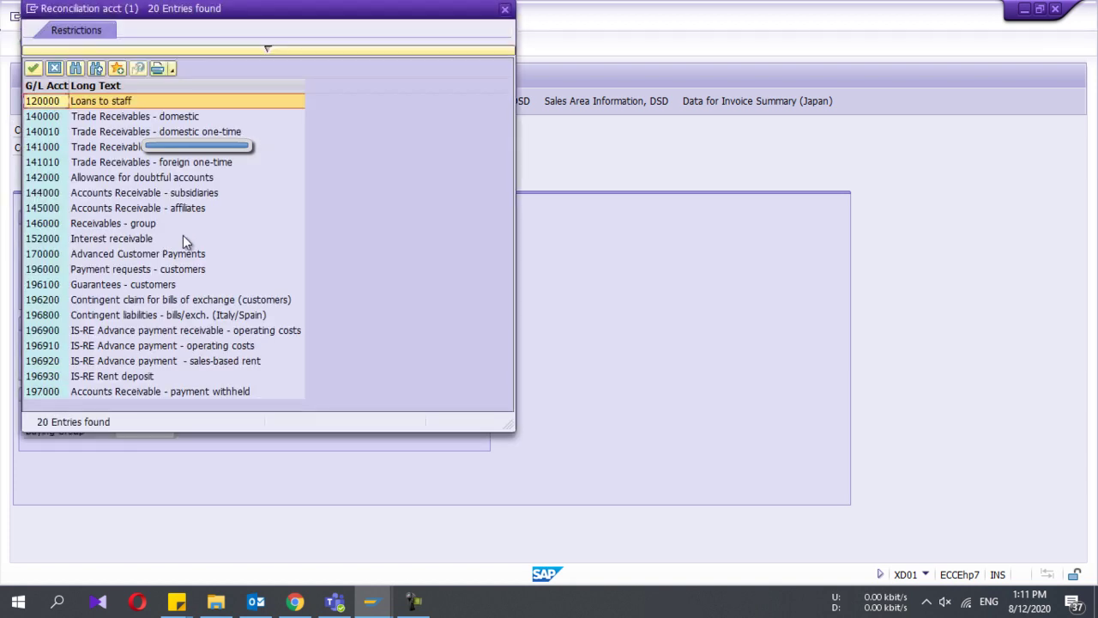
left_click_drag(230, 10, 442, 49)
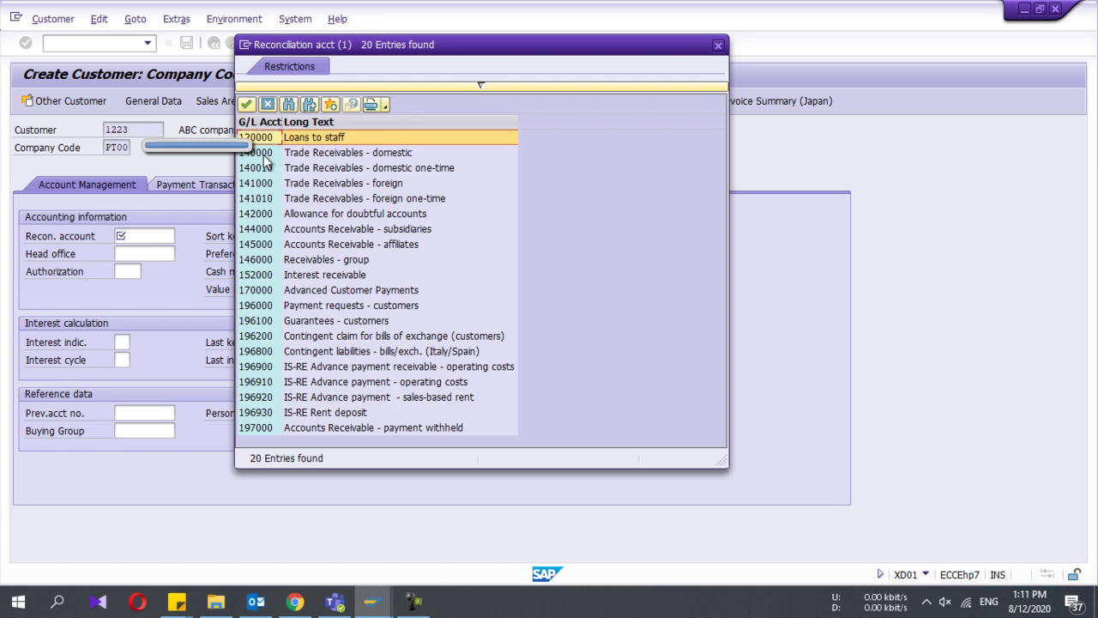
double_click(263, 152)
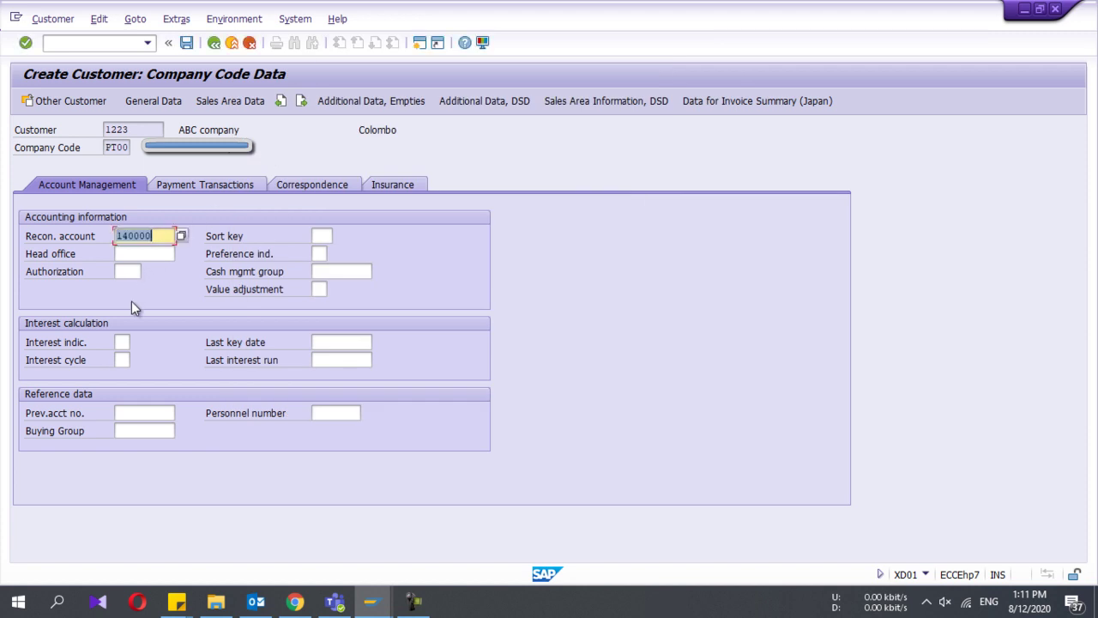
Step: Set terms of payment 0002 (within 14 days 3 % cash discount) in the payment transaction data
left_click(181, 187)
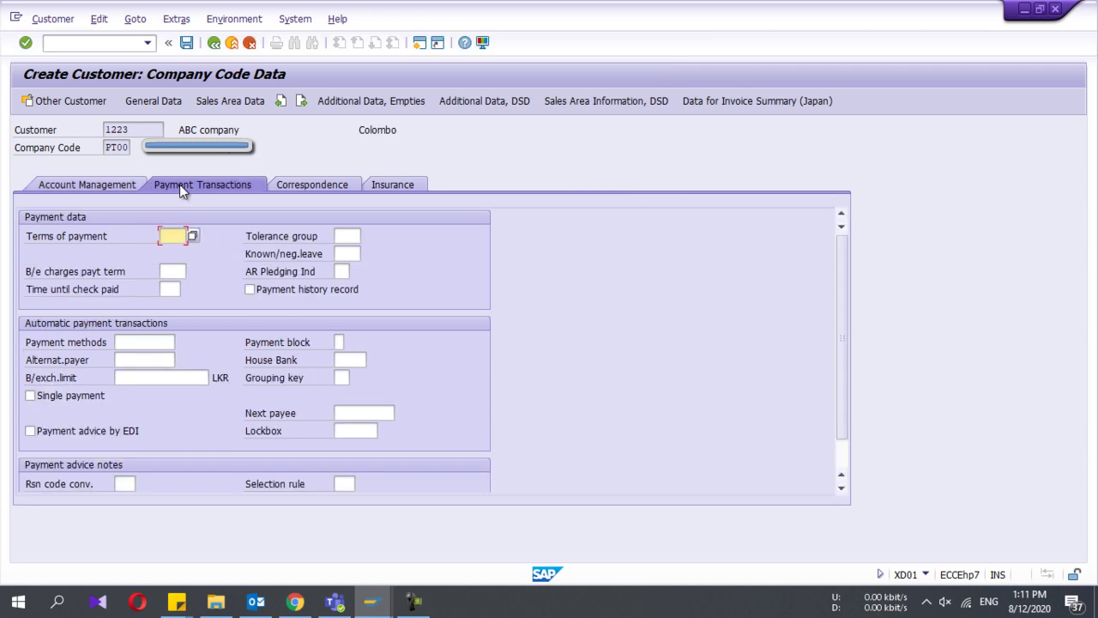
left_click(192, 237)
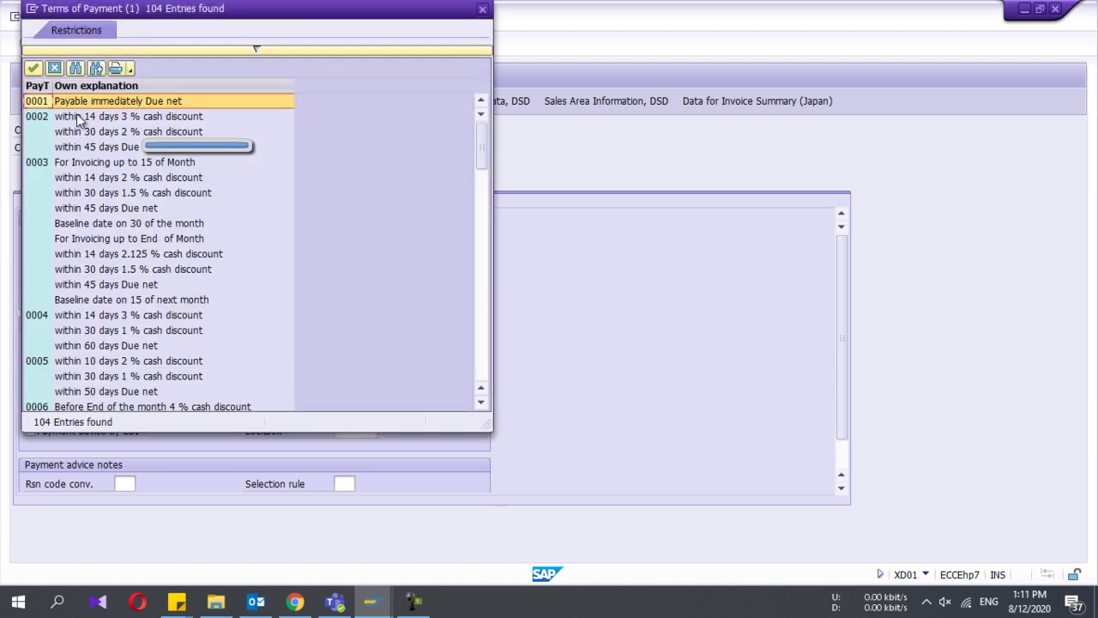
left_click(93, 119)
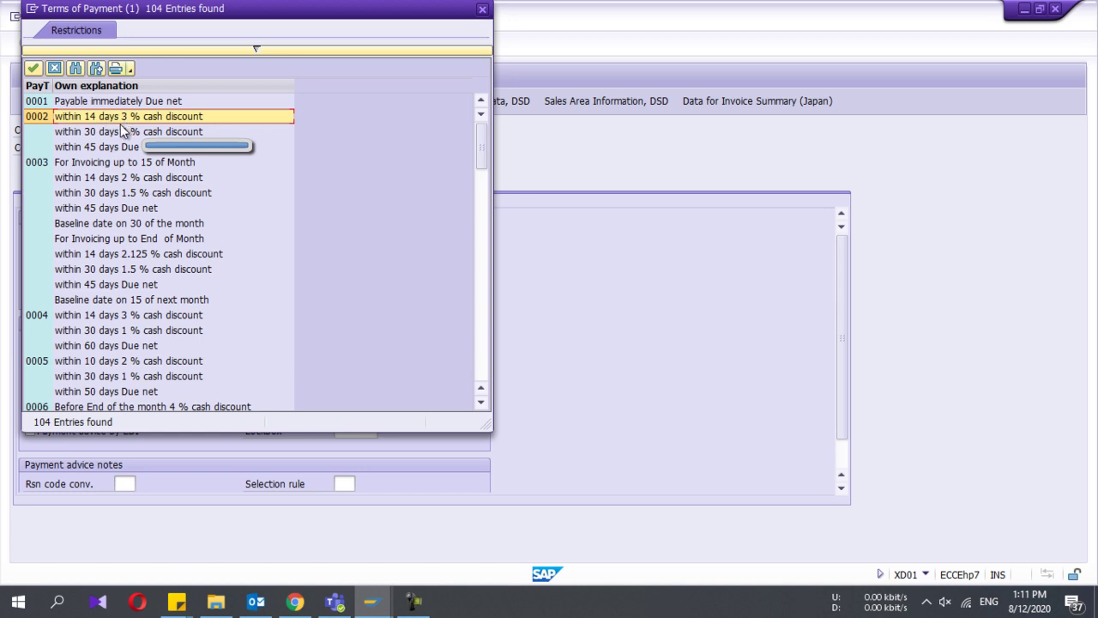
double_click(112, 127)
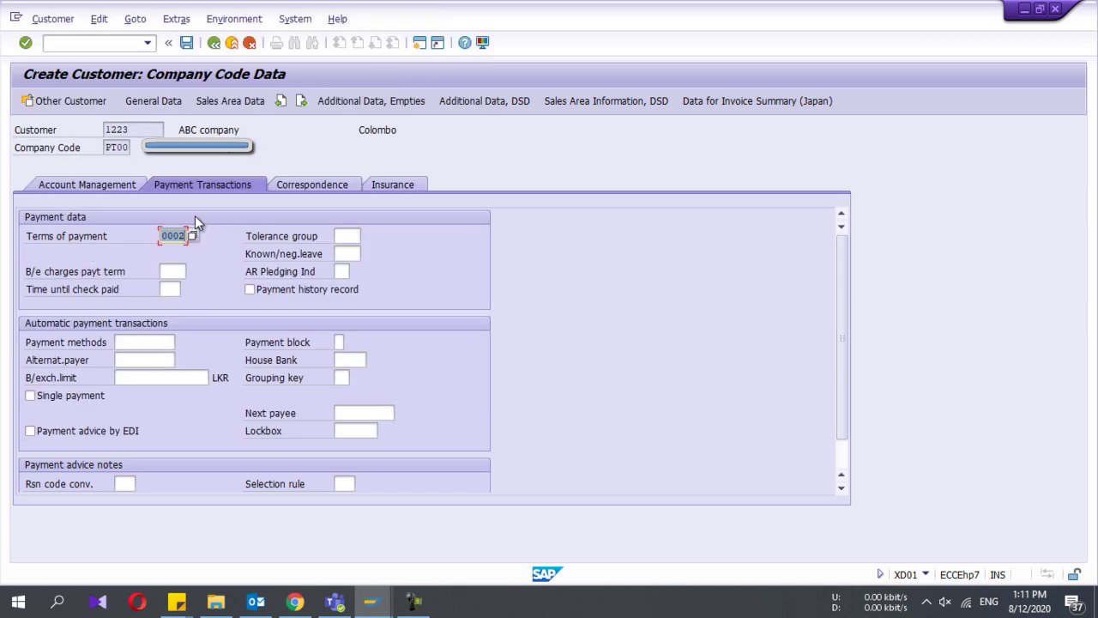
Step: Review the correspondence data, then move on to the sales area data
scroll(196, 216, "down", 2)
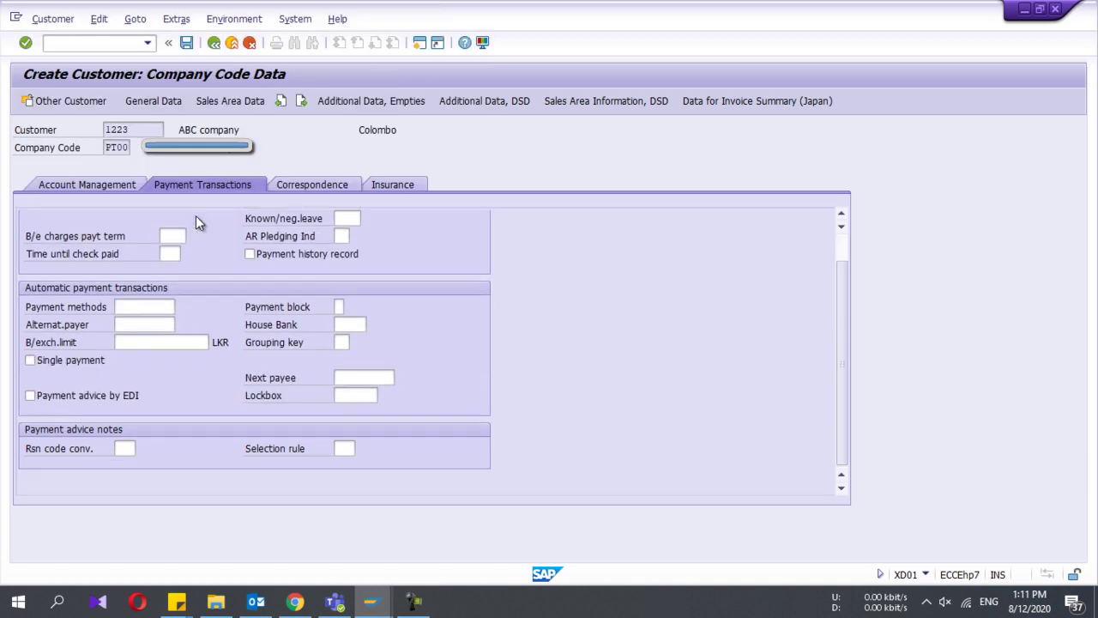
scroll(199, 209, "up", 2)
scroll(154, 340, "down", 2)
left_click(300, 187)
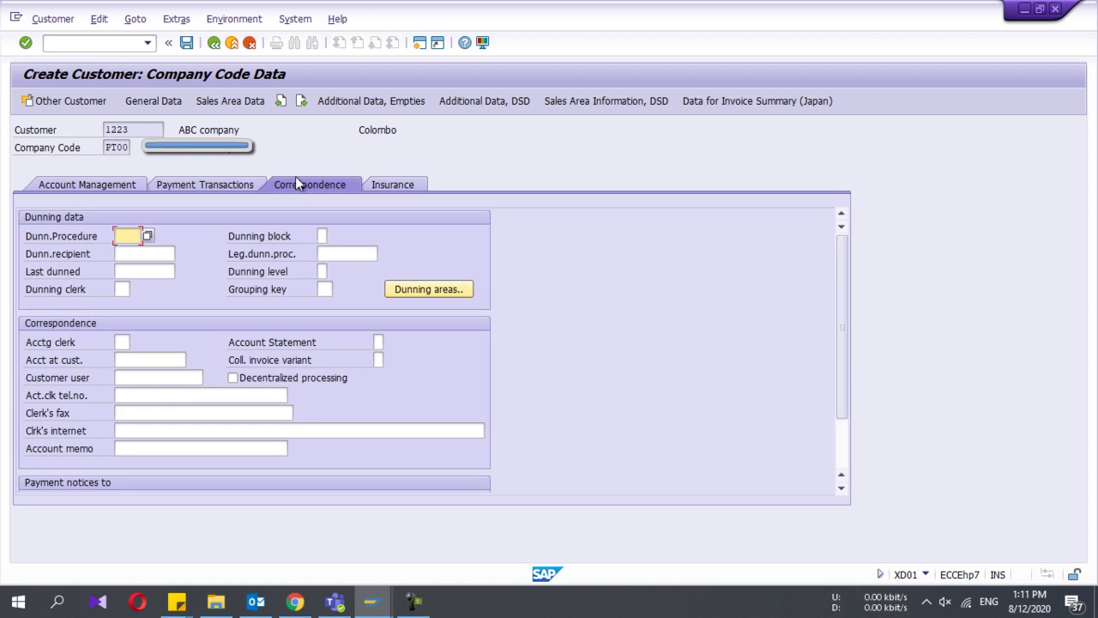
left_click(230, 101)
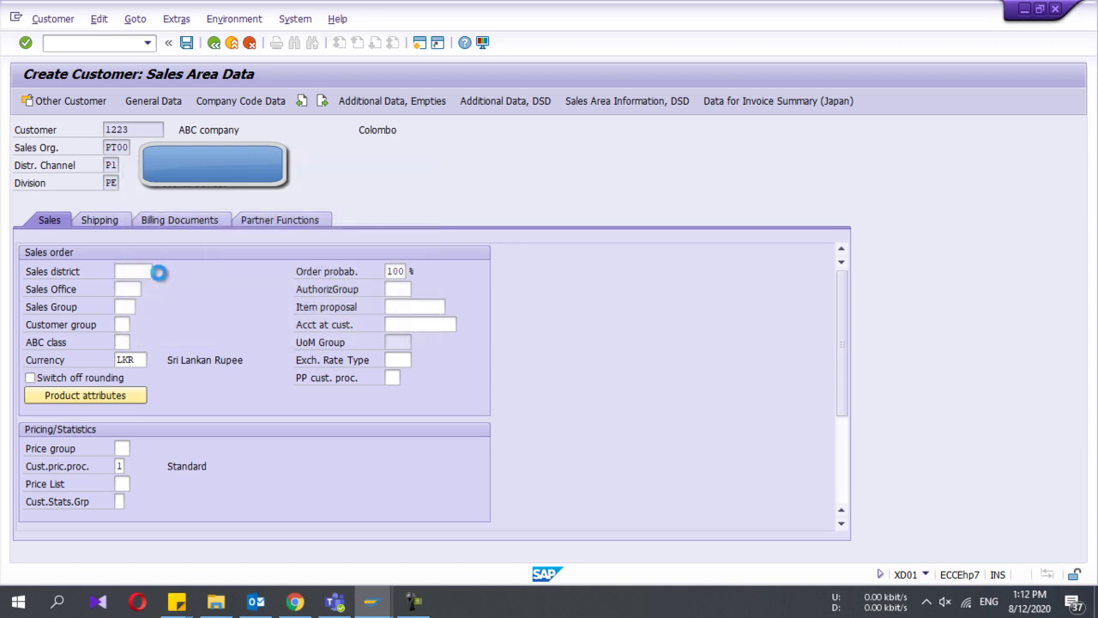
Step: Choose sales district PT0002 (South) on the Sales data
left_click(158, 271)
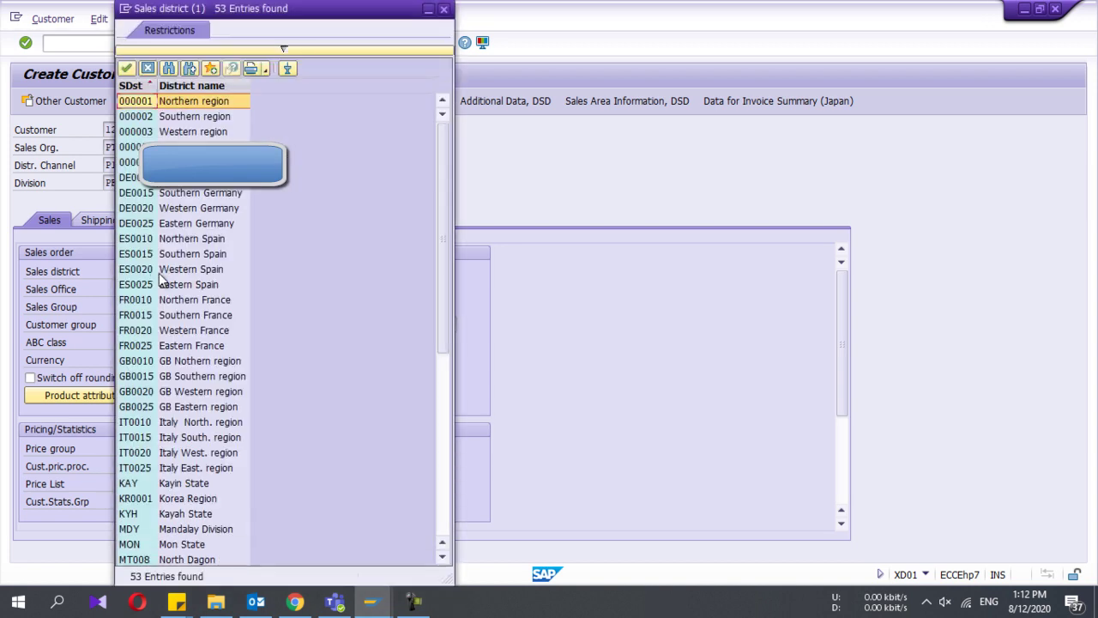
scroll(158, 272, "down", 8)
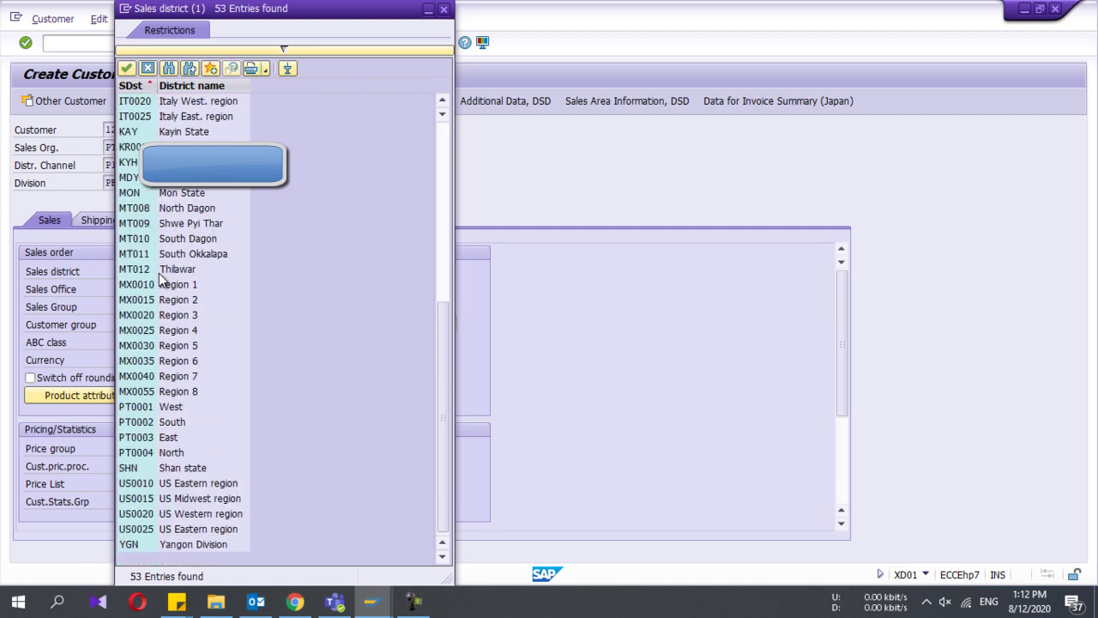
double_click(135, 422)
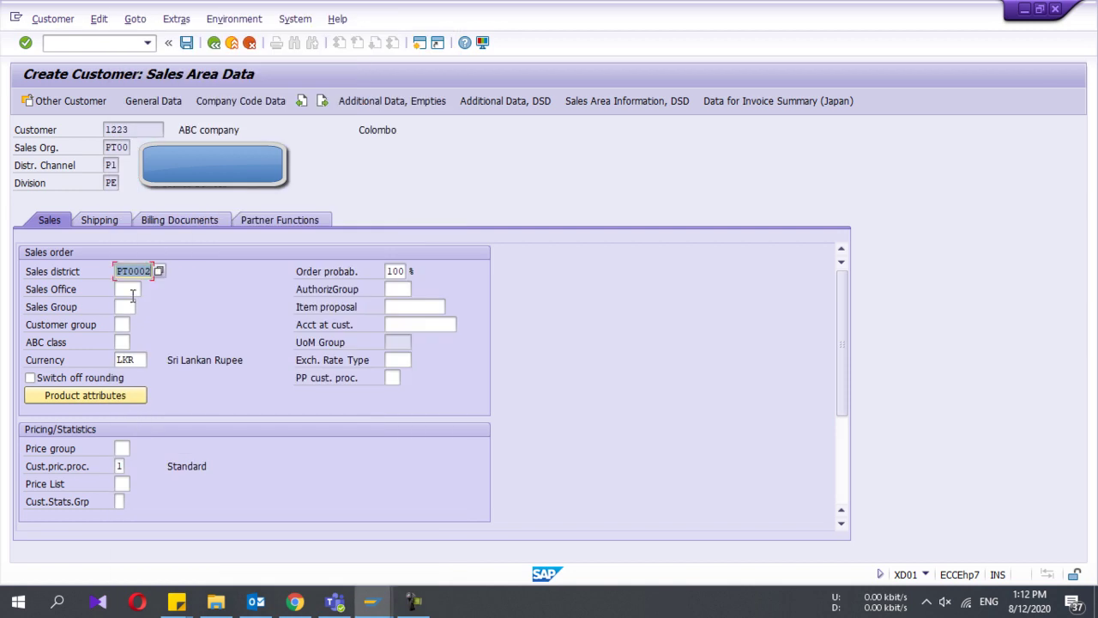
Step: Look up sales offices (none found) and check the Sales Group and Currency LKR fields
left_click(130, 289)
left_click(148, 290)
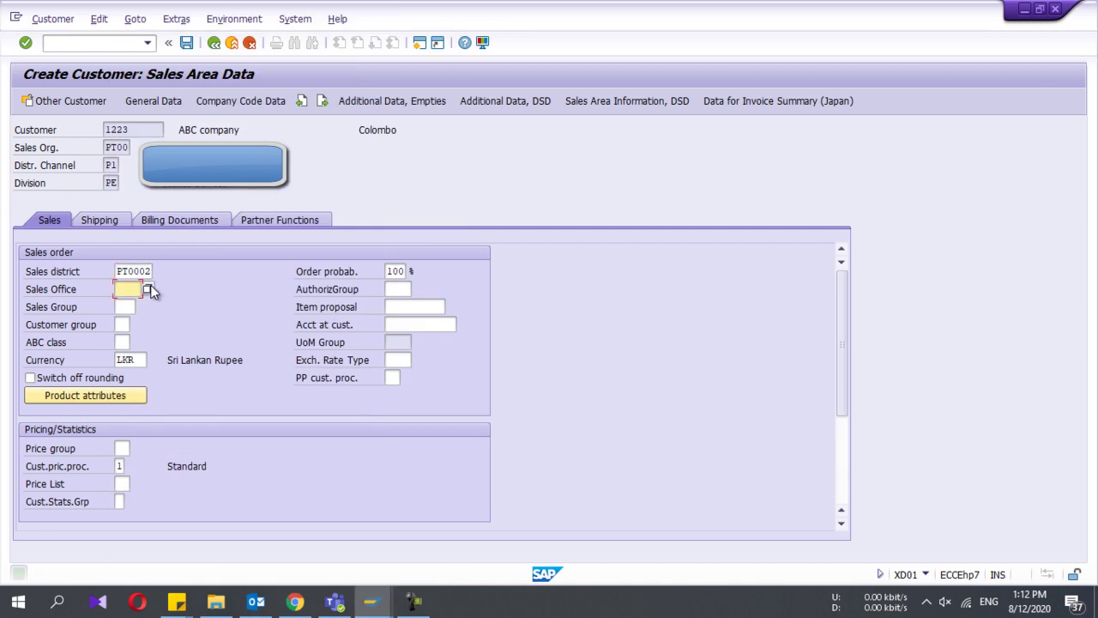
left_click(123, 309)
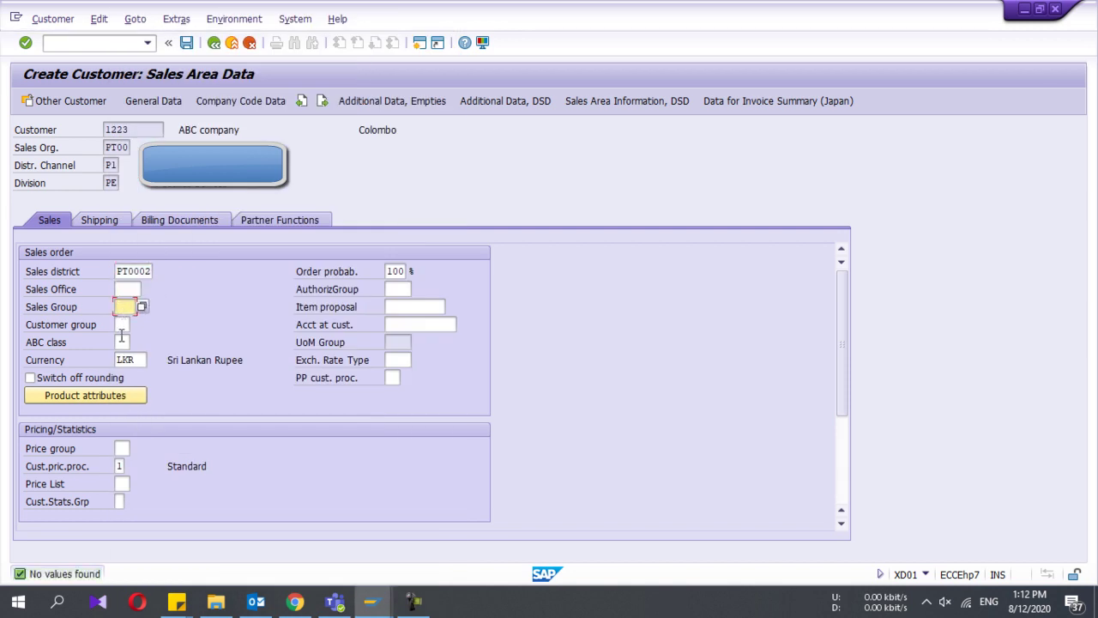
left_click(126, 360)
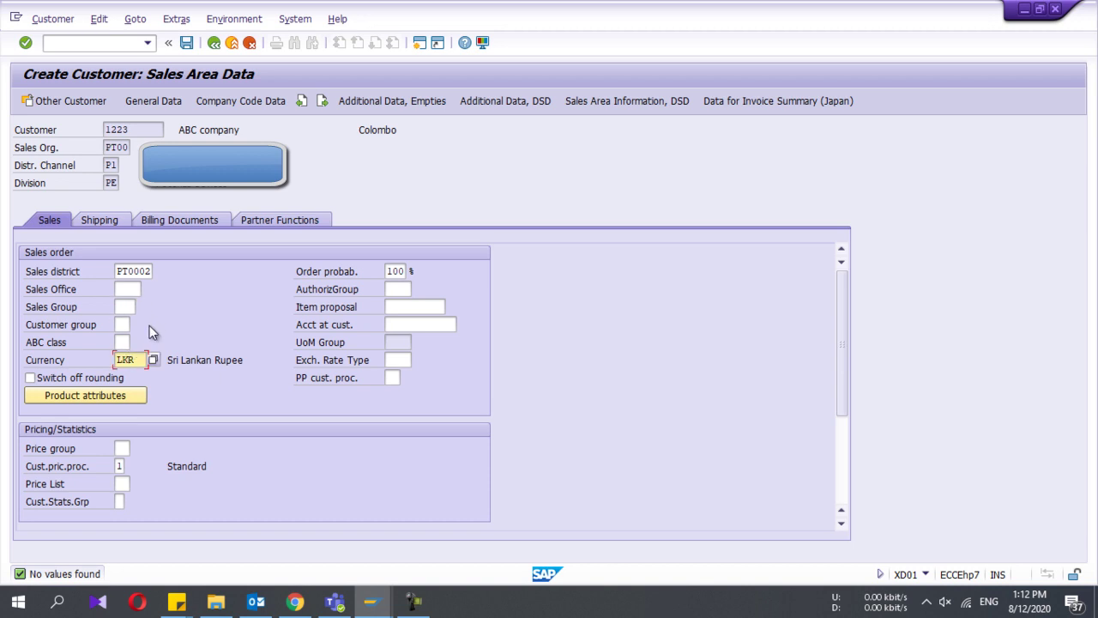
scroll(139, 452, "down", 3)
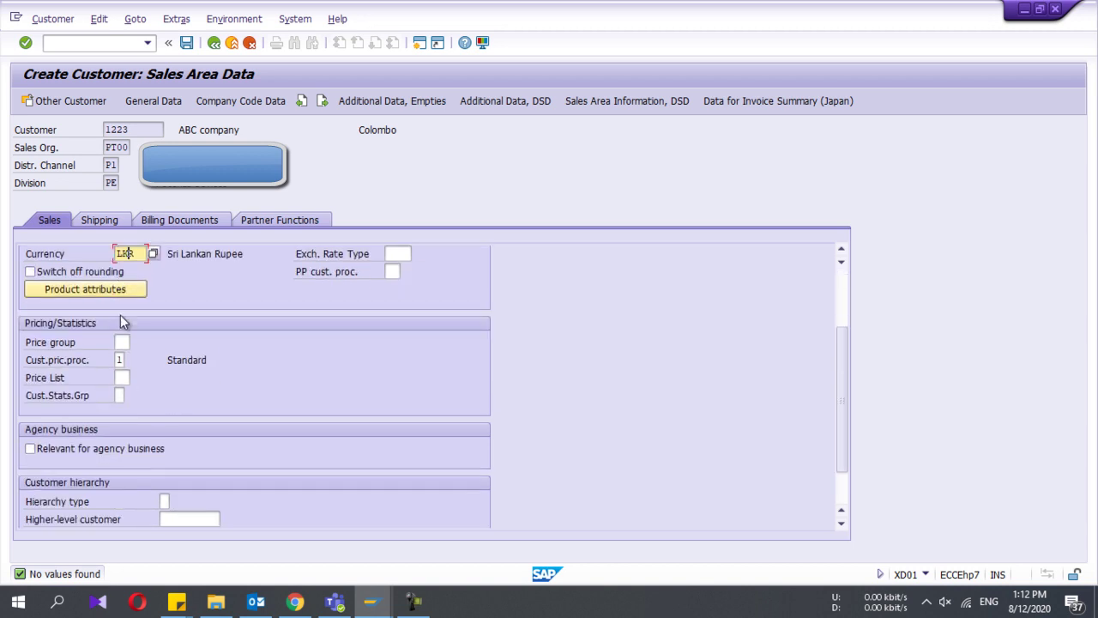
scroll(125, 334, "down", 1)
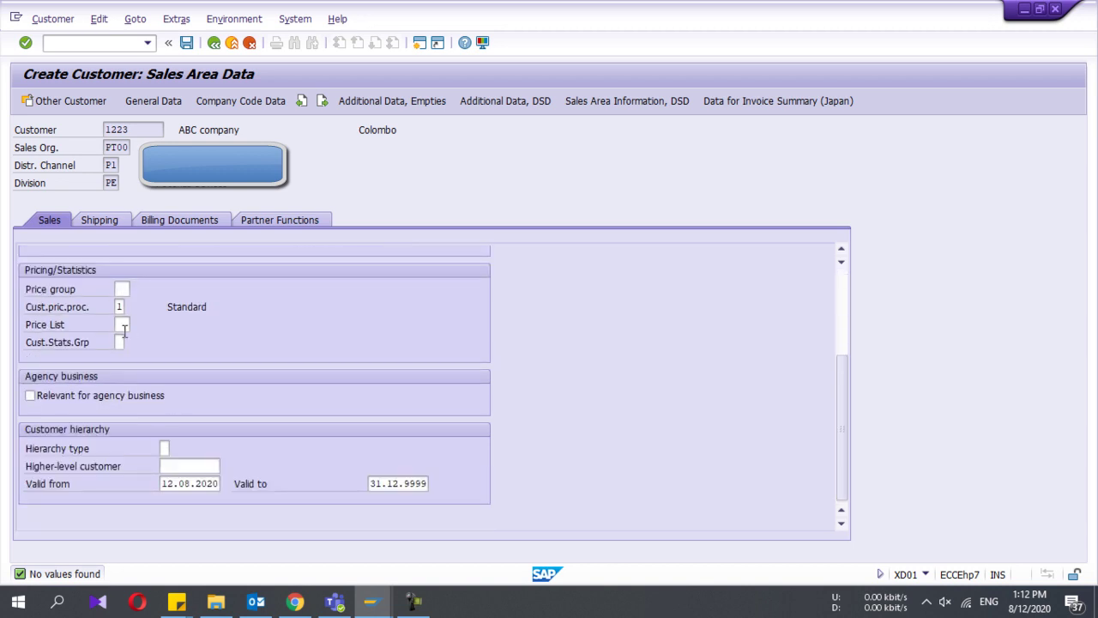
Step: In the Shipping data, choose shipping condition 01, As soon as possible, from the list
left_click(113, 219)
left_click(149, 290)
key("shift+Tab")
left_click(151, 290)
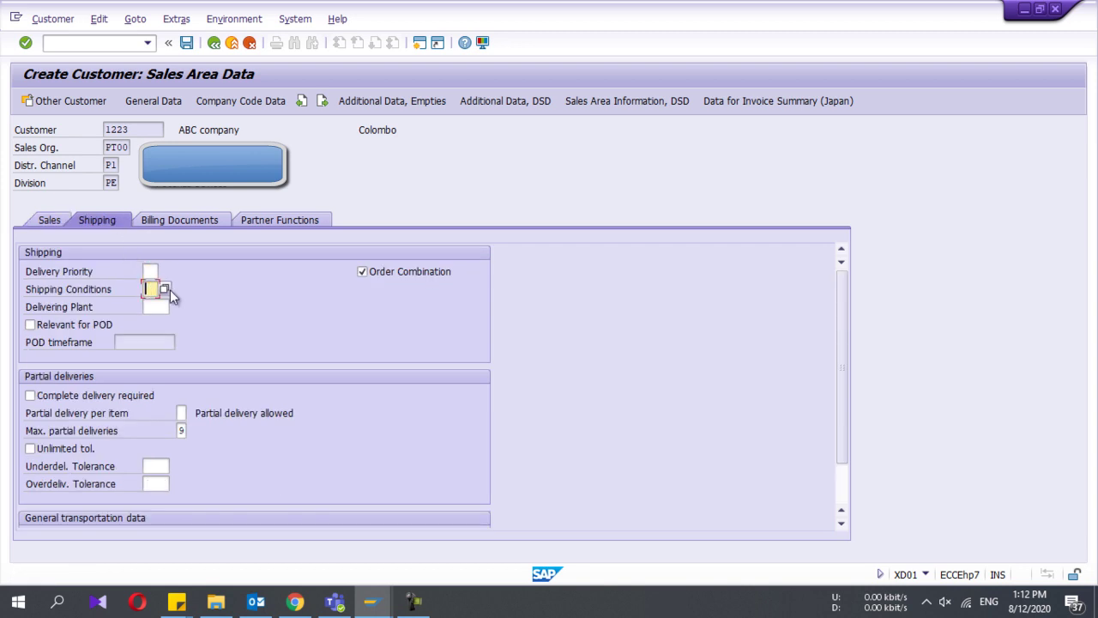
left_click(166, 290)
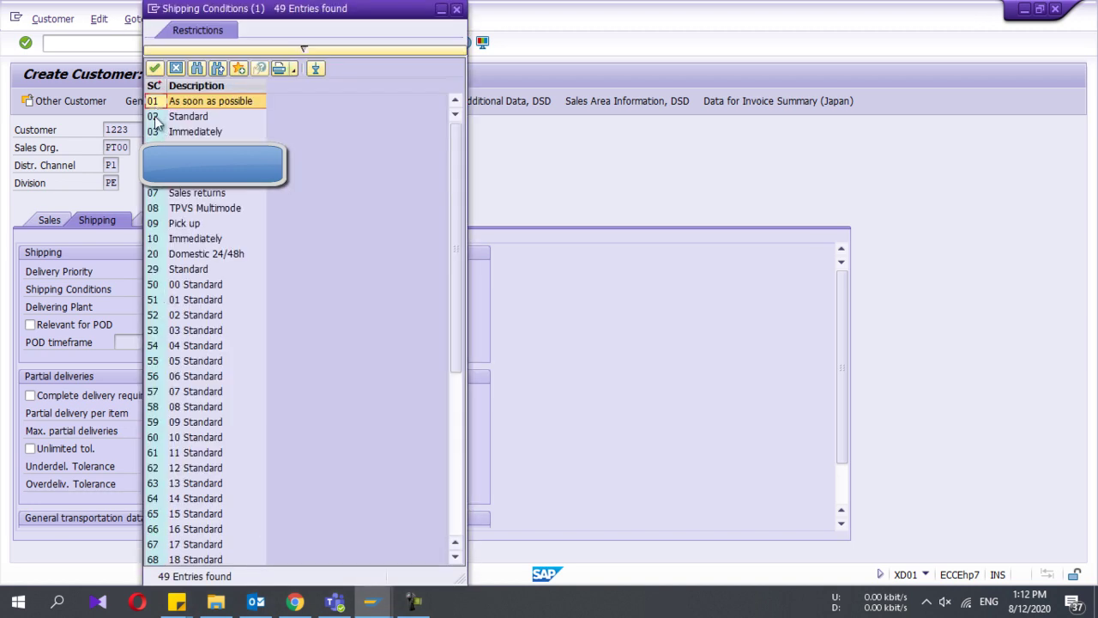
scroll(157, 120, "down", 7)
scroll(157, 120, "up", 7)
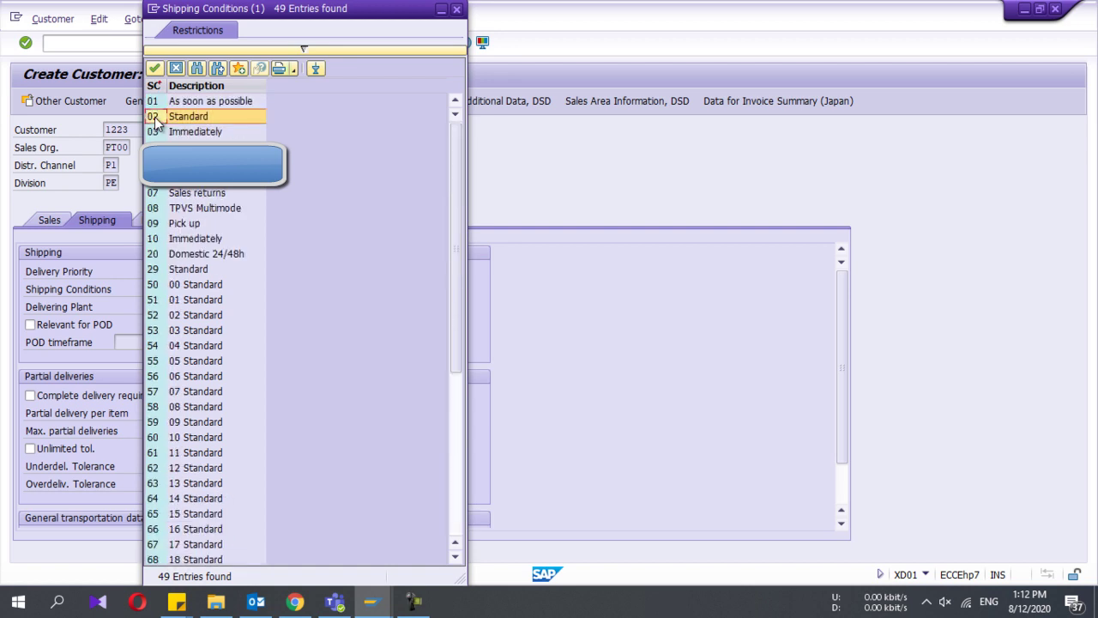
left_click(157, 101)
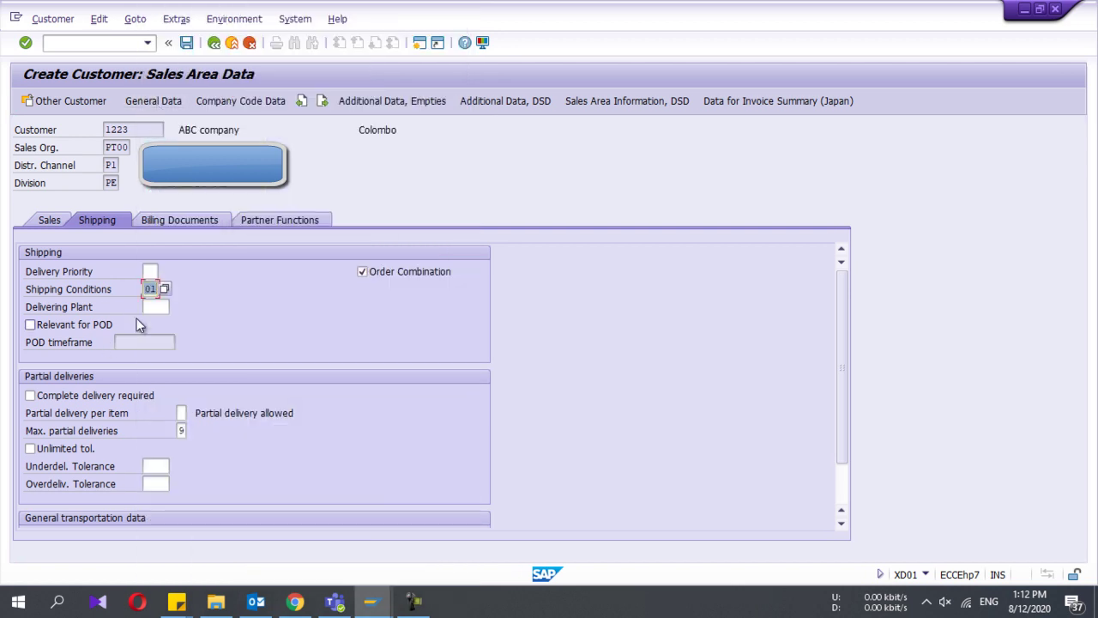
Step: In the Billing Documents data, choose Incoterm EXW
left_click(153, 273)
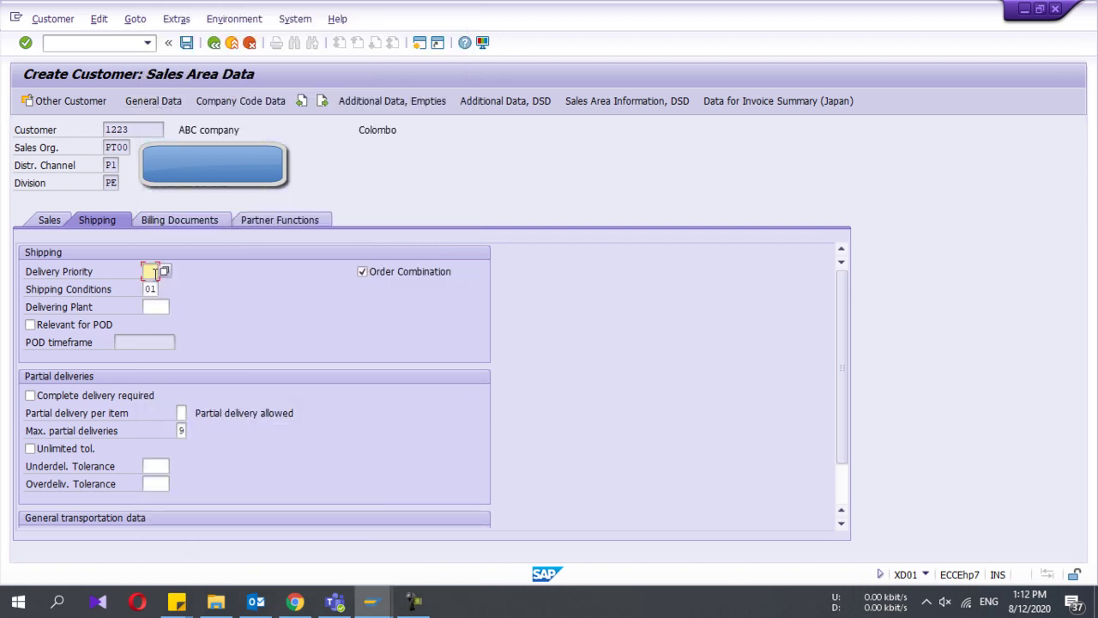
left_click(181, 221)
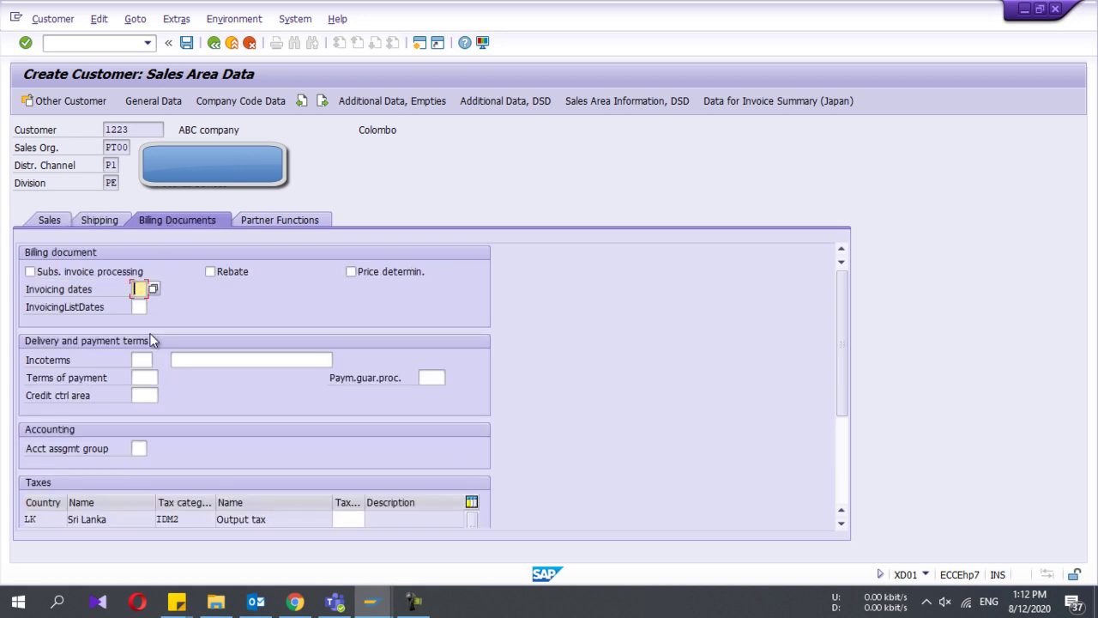
scroll(151, 340, "down", 3)
scroll(151, 339, "up", 3)
left_click(143, 360)
left_click(158, 360)
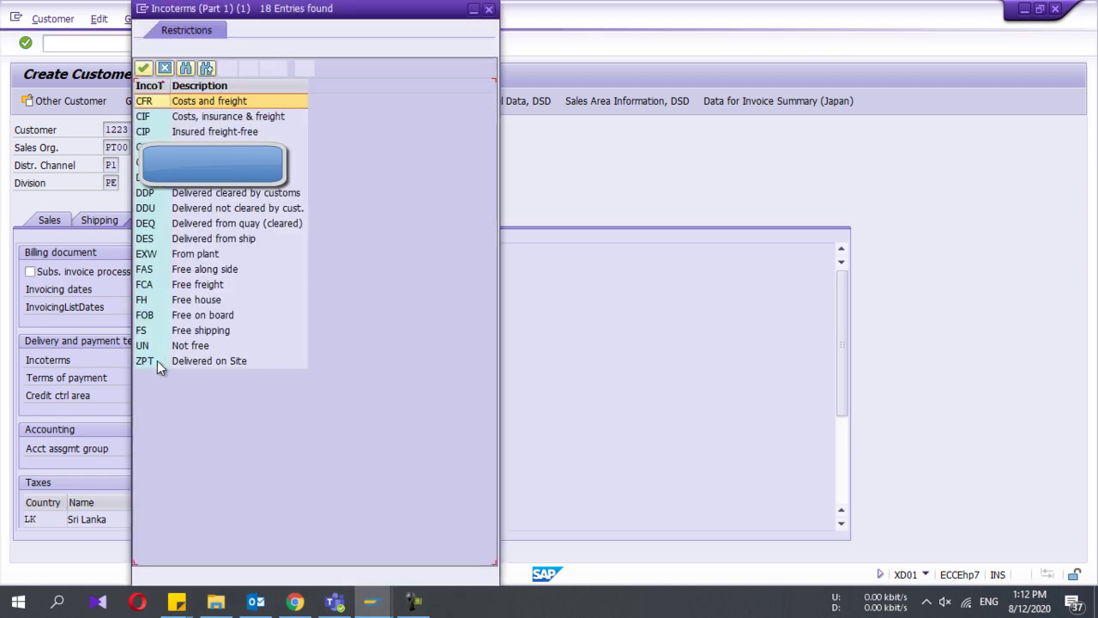
double_click(159, 254)
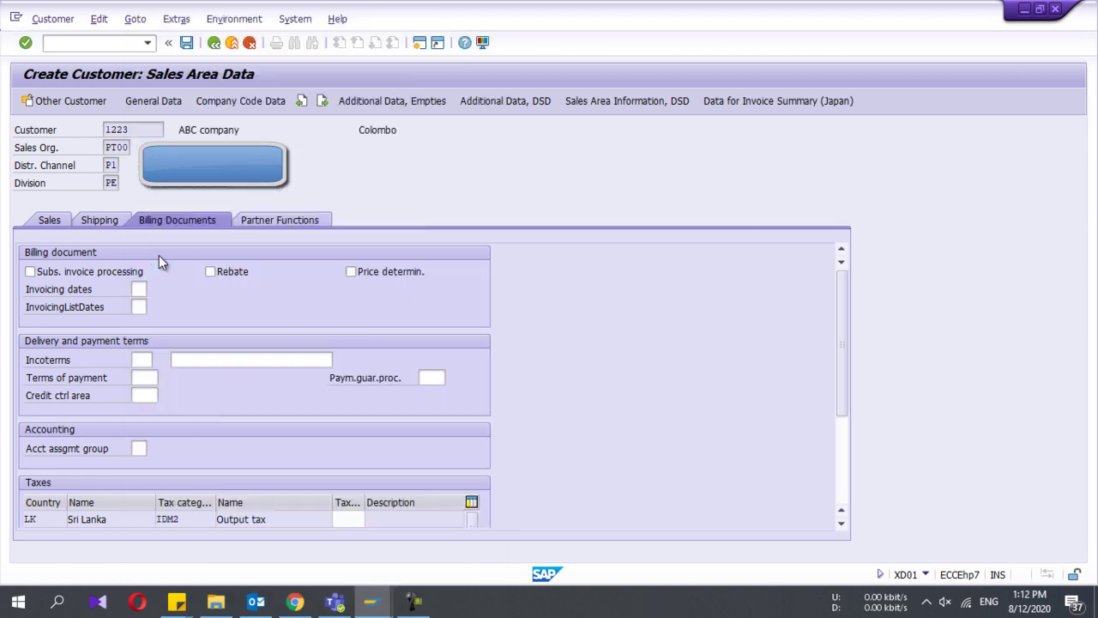
Step: Enter the Incoterms location 'EX work' from the suggestion
left_click(208, 359)
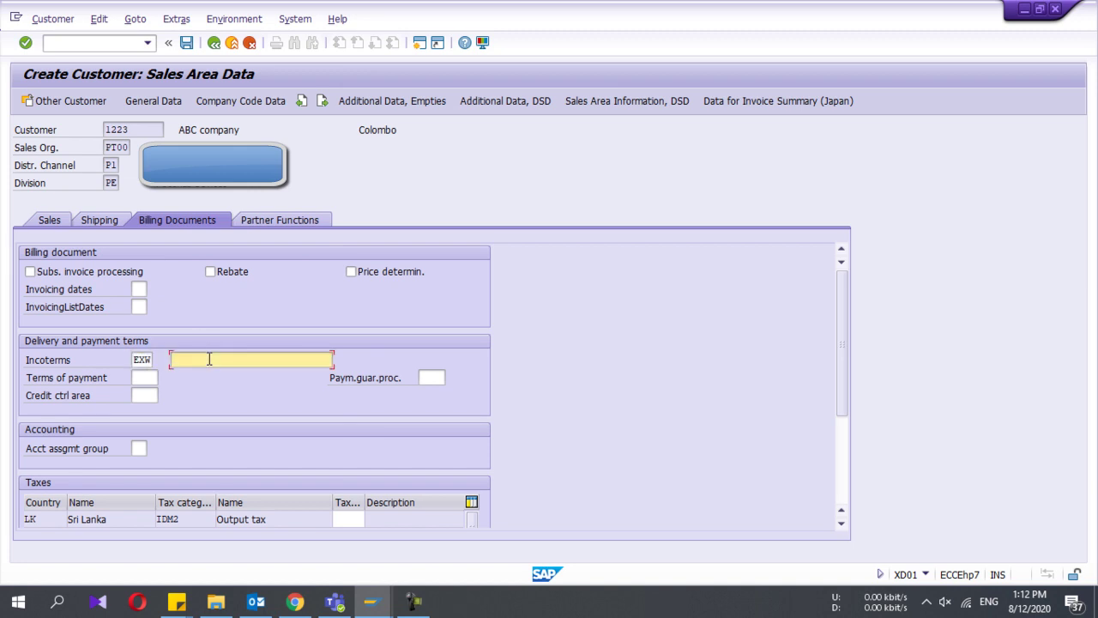
type("EC")
key("BackSpace")
type("C")
key("BackSpace")
type("C")
key("BackSpace")
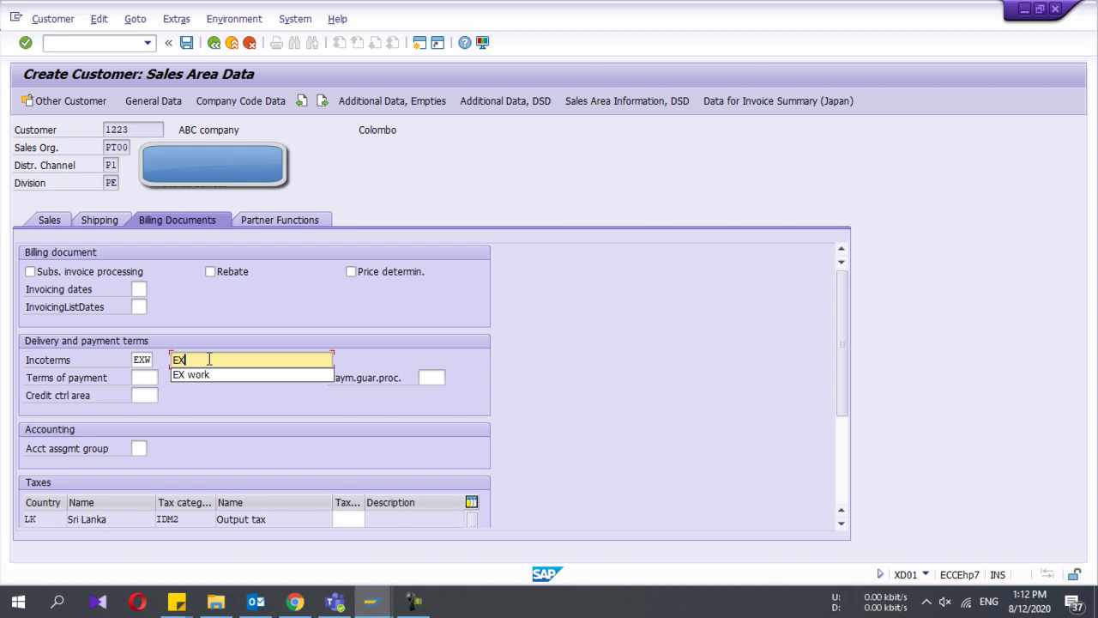
type("X")
key("Down")
key("Return")
Step: Set the billing terms of payment to 0002
left_click(153, 378)
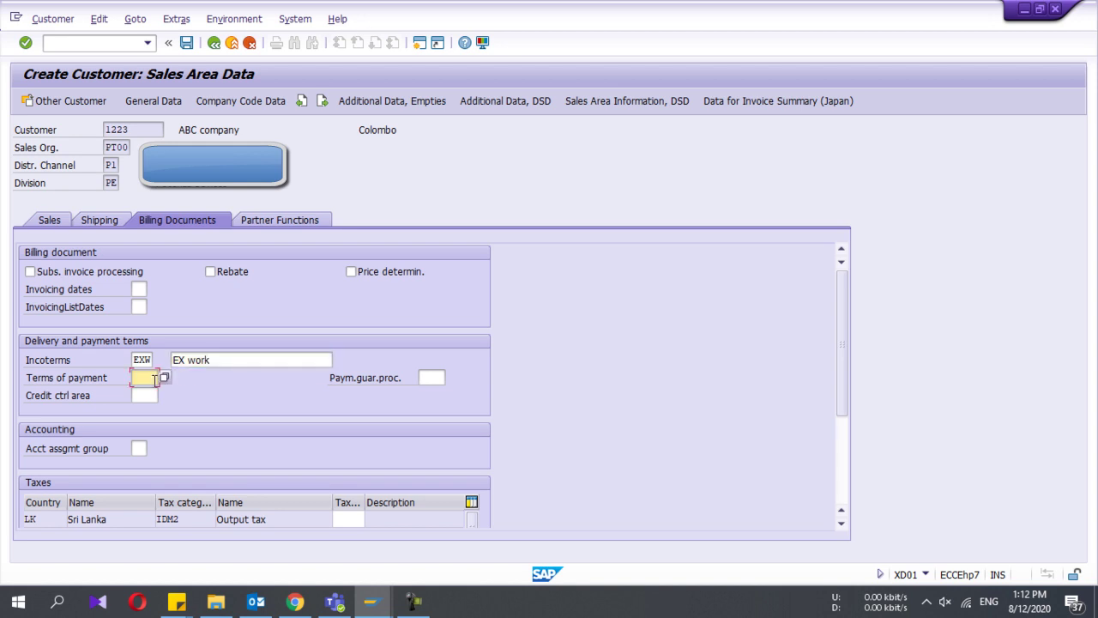
left_click(163, 378)
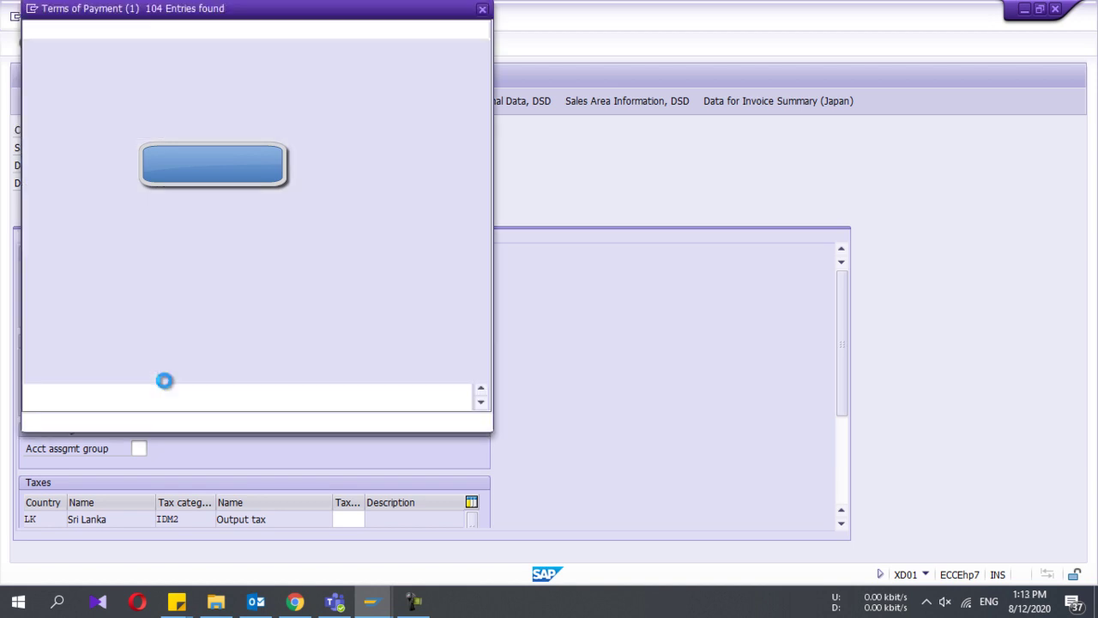
double_click(83, 117)
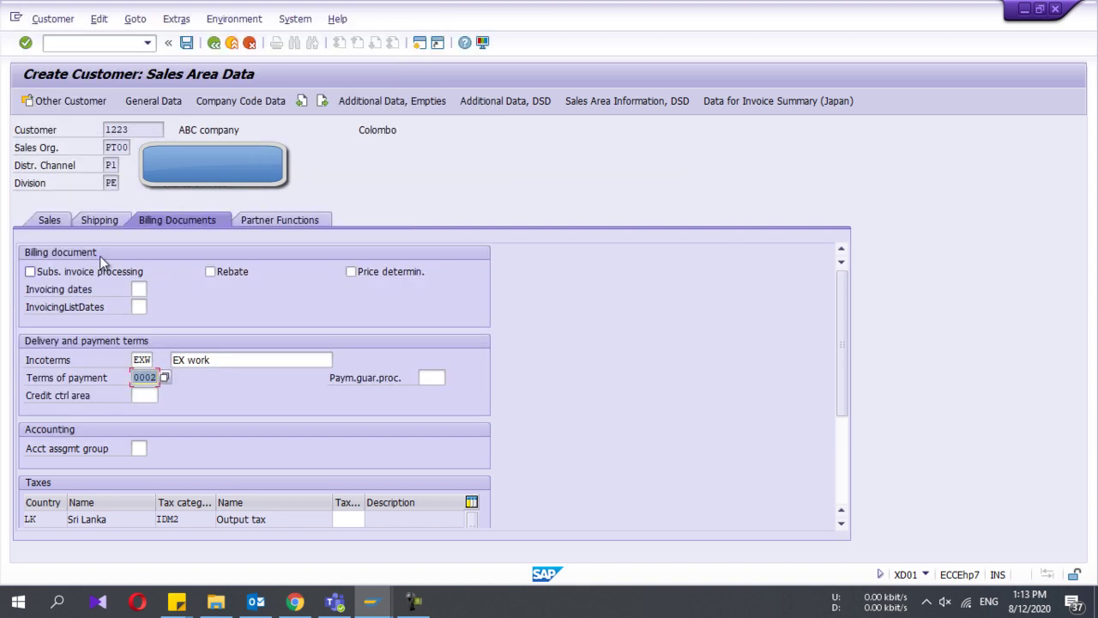
scroll(149, 463, "down", 2)
Step: Choose account assignment group 01, Domestic revenues
left_click(142, 377)
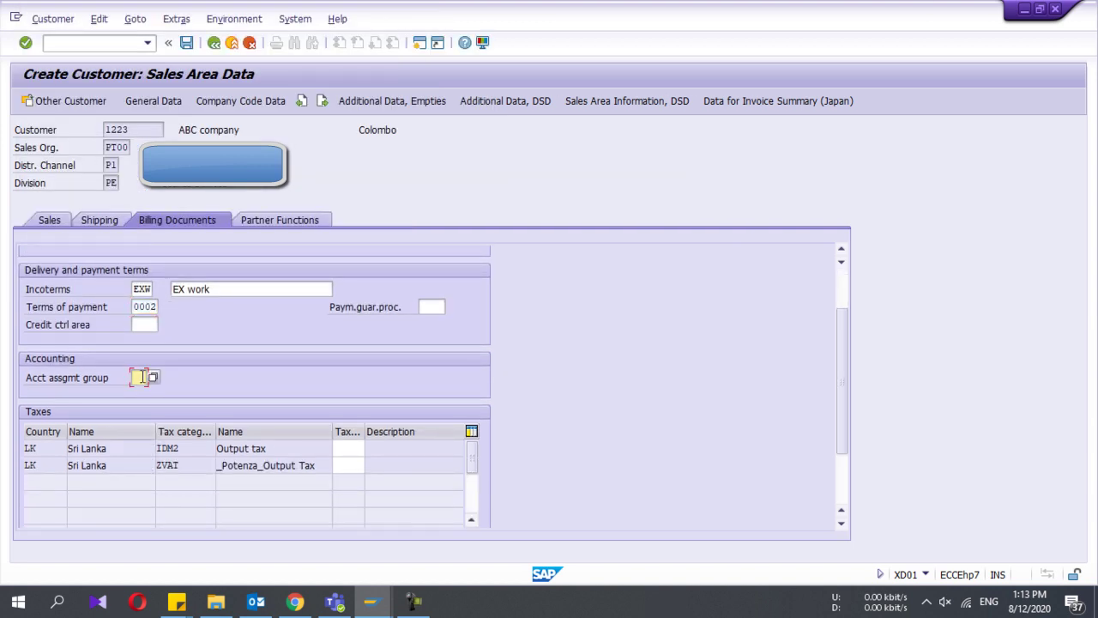
left_click(146, 378)
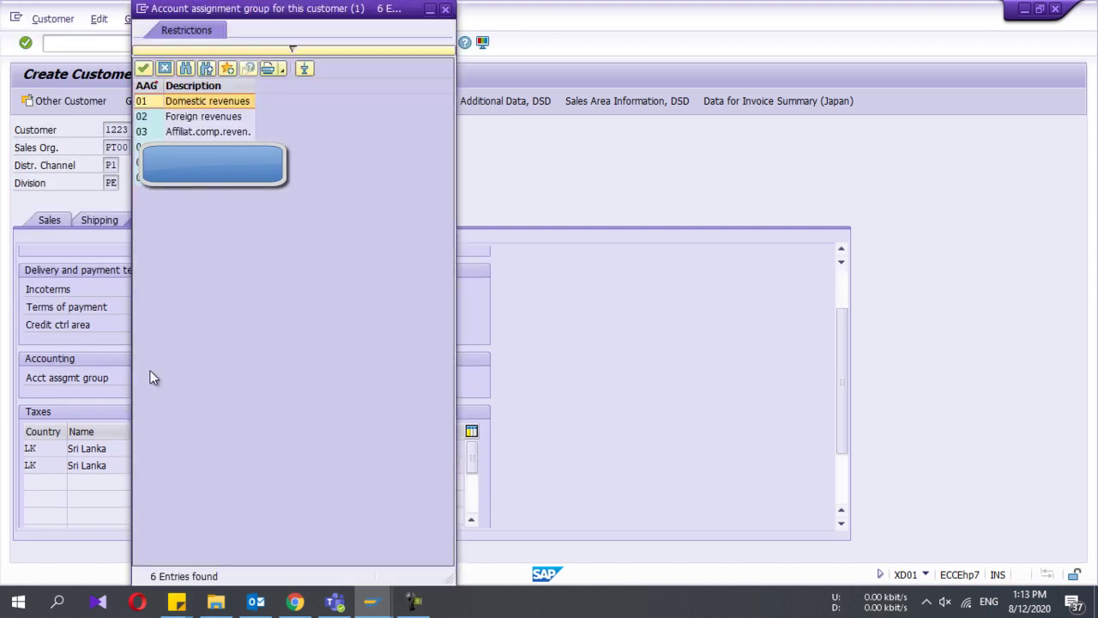
double_click(160, 100)
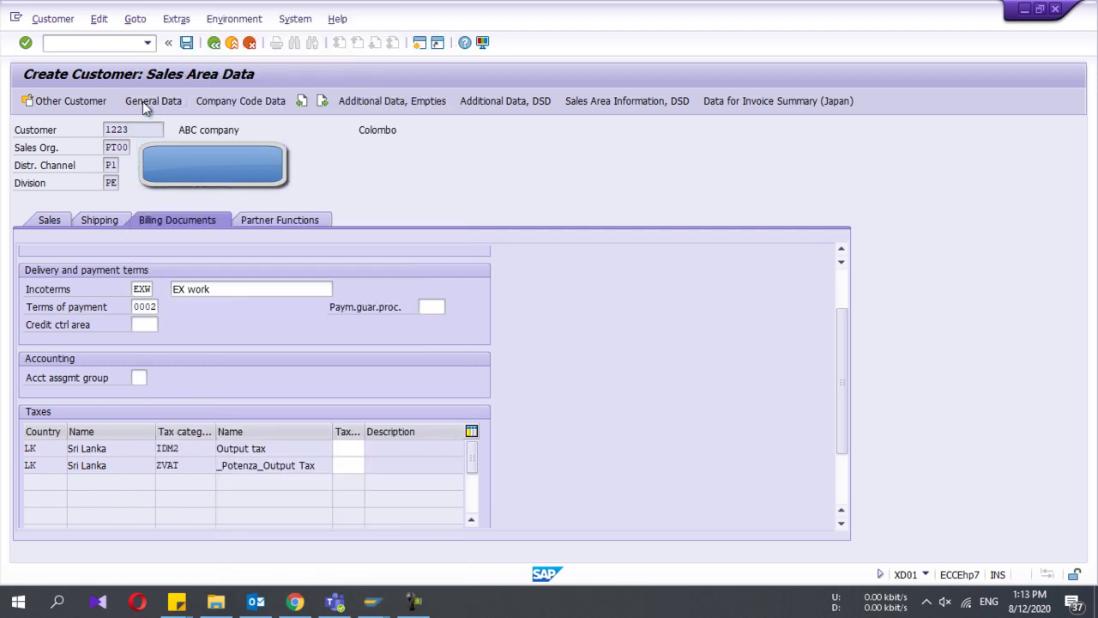
Step: Try picking an IDM2 output tax classification, closing the stray Customer Create dialog
left_click(345, 448)
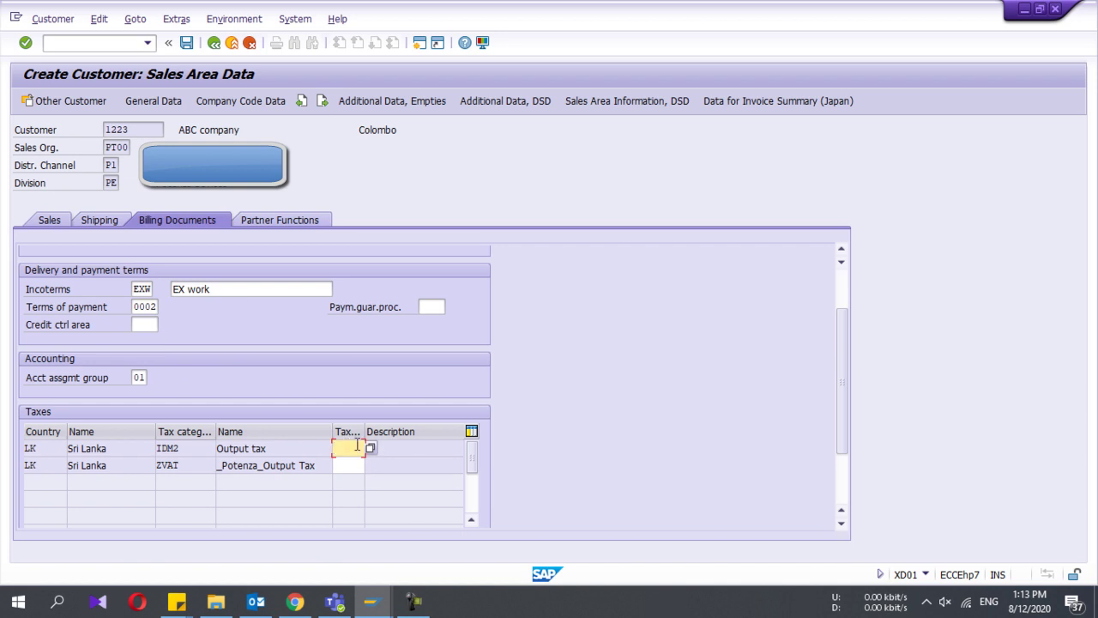
left_click(373, 447)
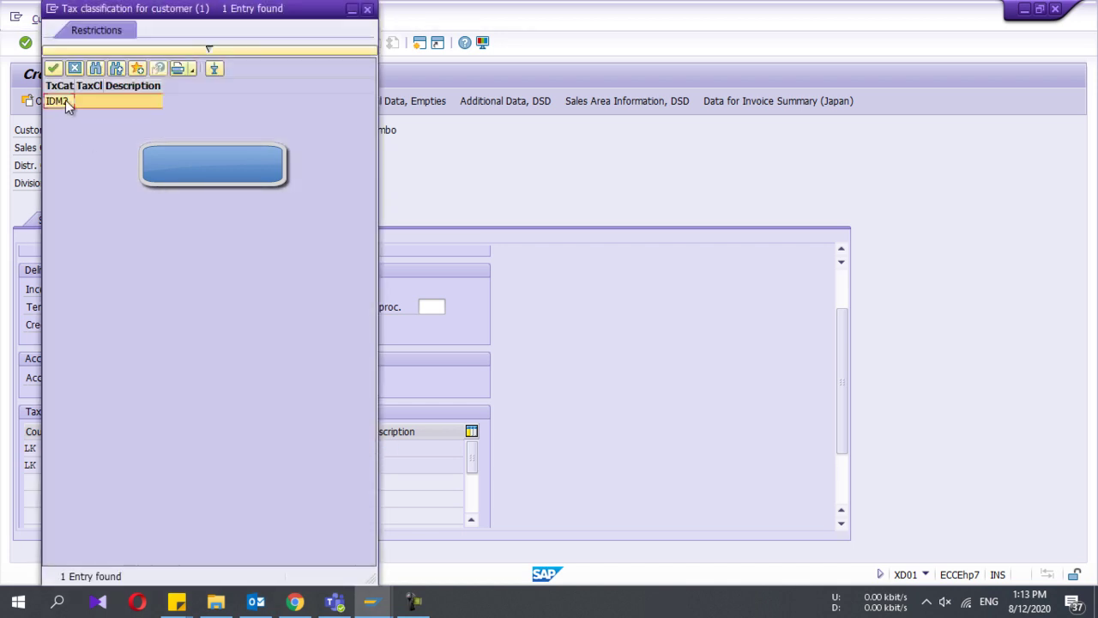
double_click(65, 101)
left_click(351, 464)
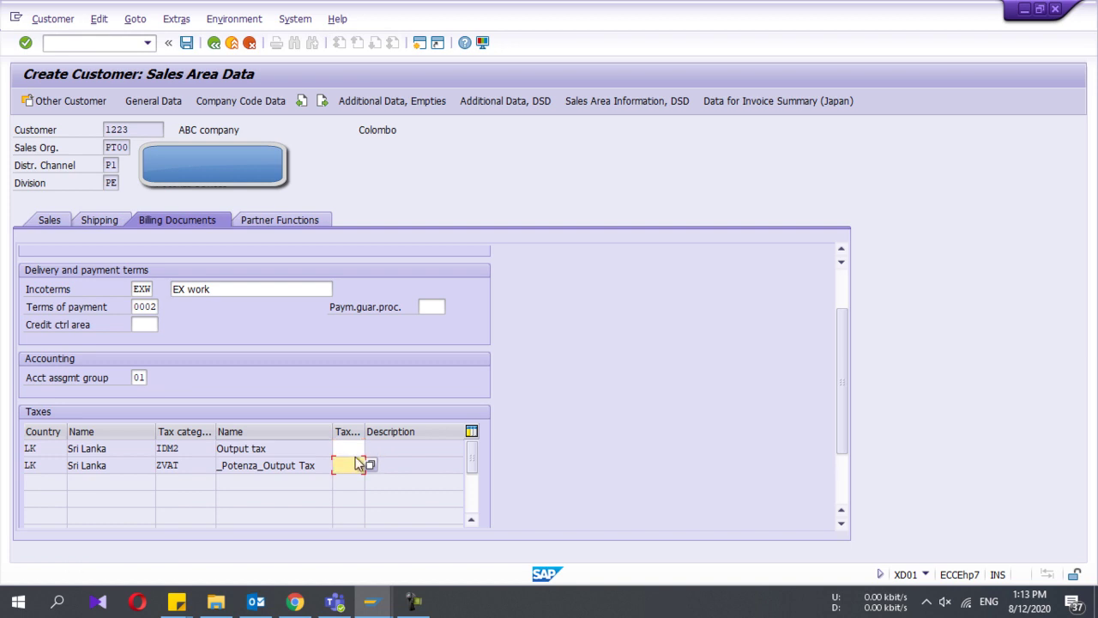
left_click(356, 452)
left_click(369, 450)
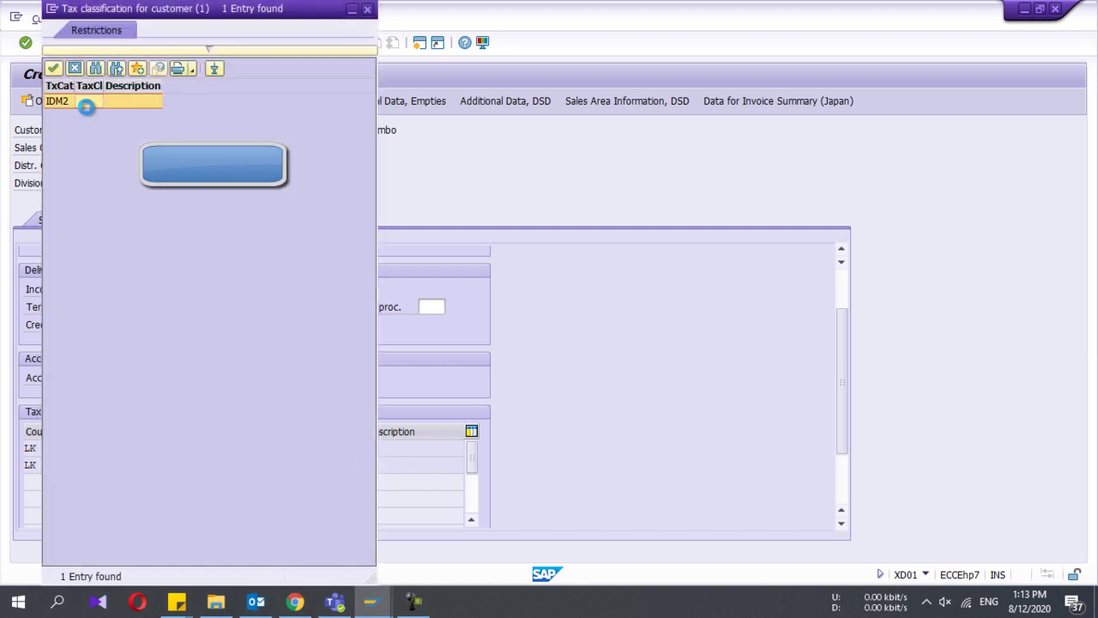
double_click(65, 101)
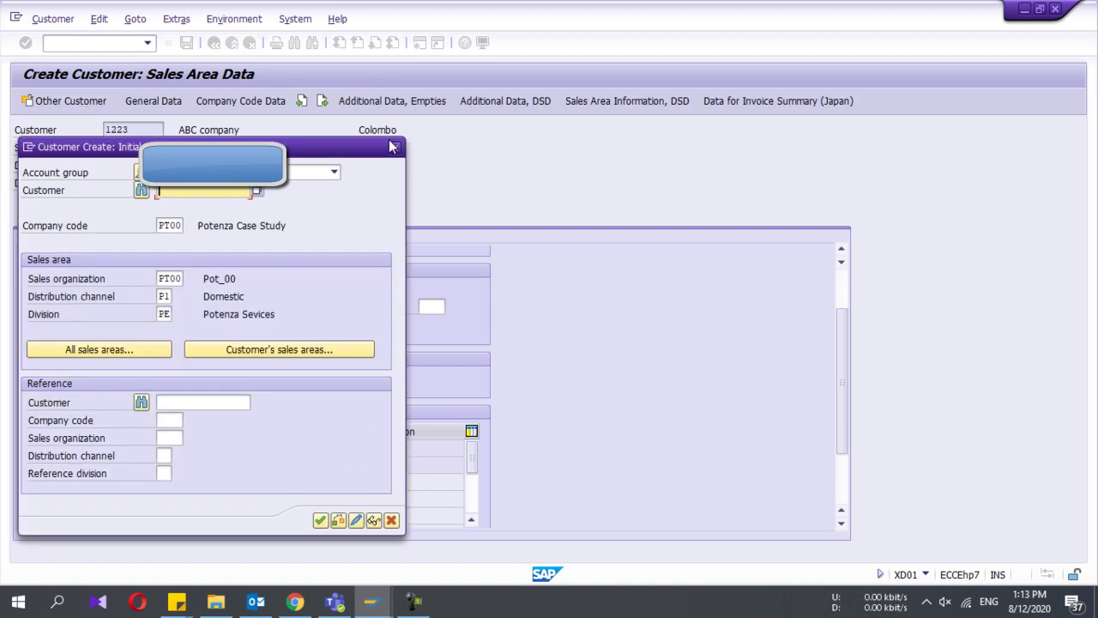
left_click(396, 144)
Step: Set the ZVAT row's tax classification to 1, 15% Tax
left_click(358, 461)
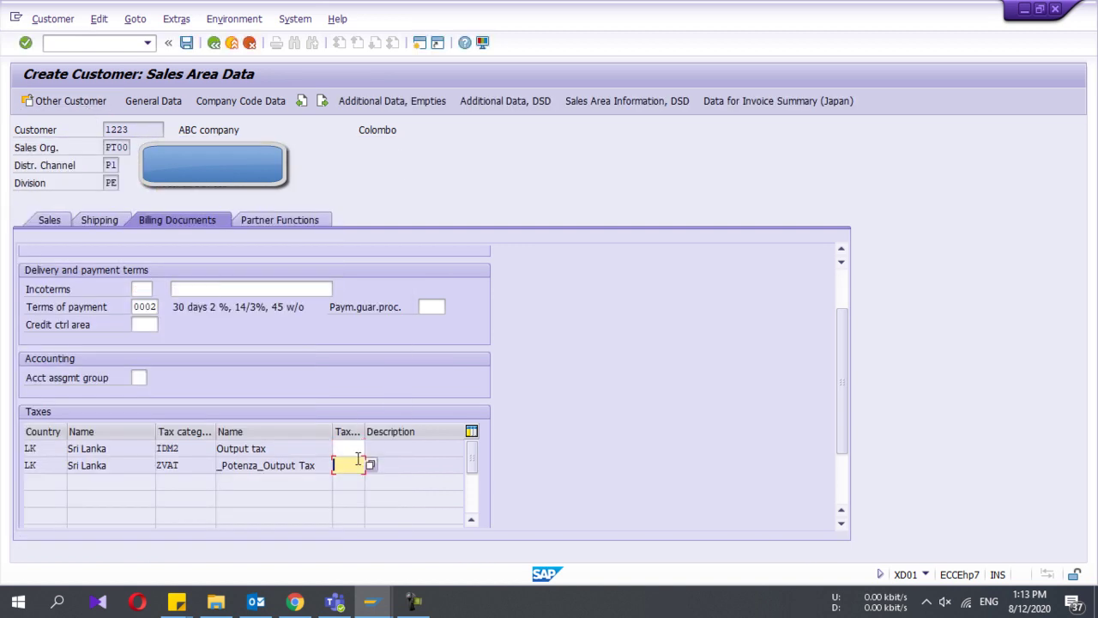
left_click(367, 463)
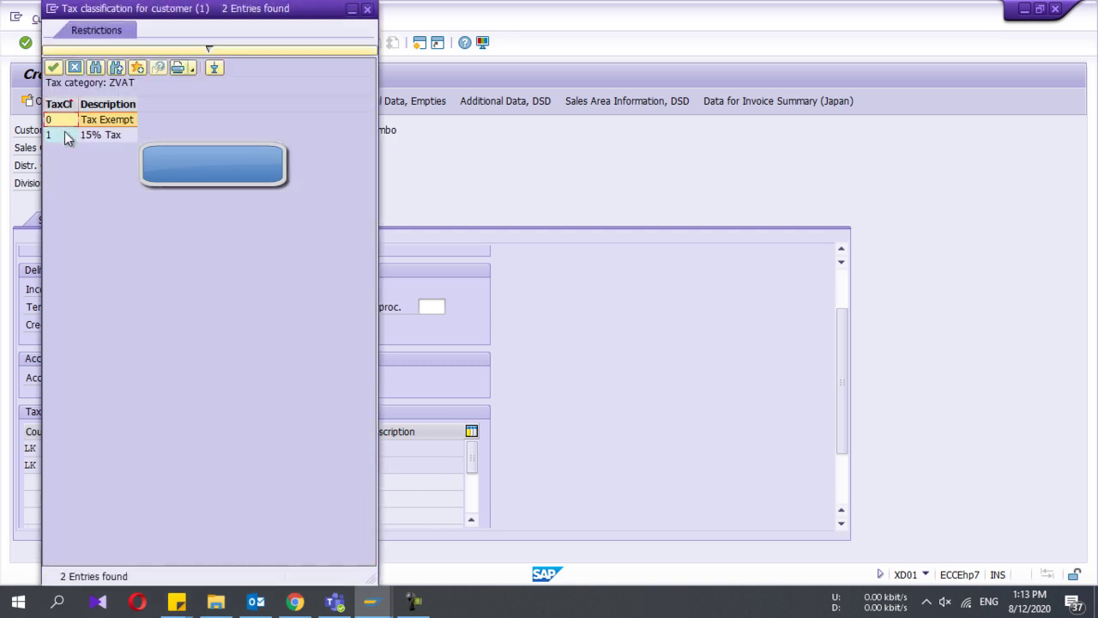
left_click(64, 135)
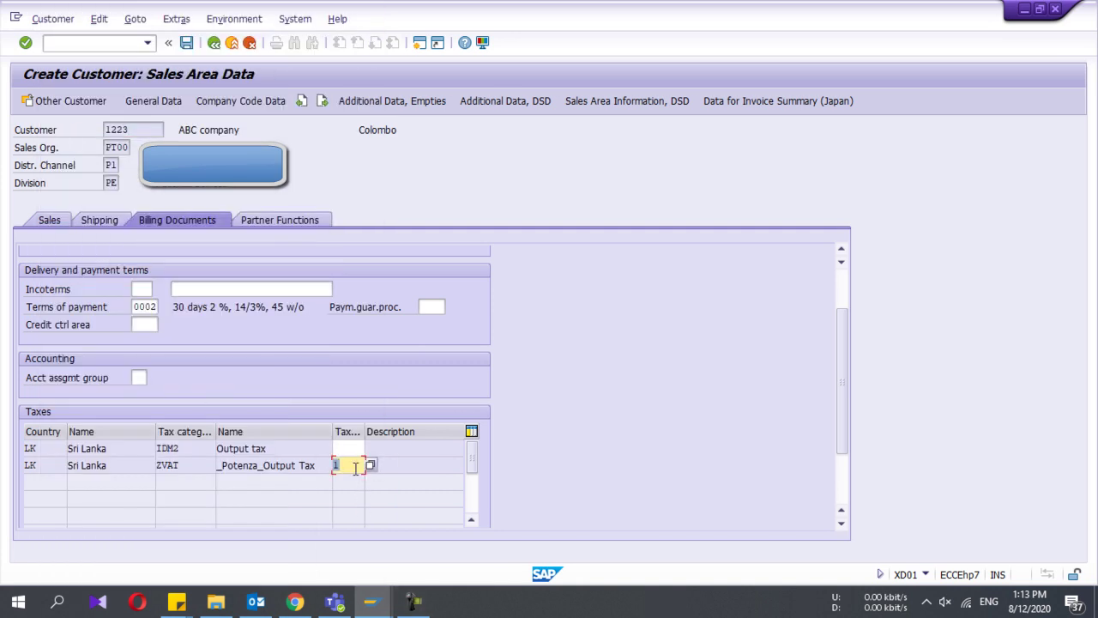
left_click_drag(354, 467, 224, 470)
Step: Clear the invalid IDM2 entry and set its tax classification to 1 Tax
key("Return")
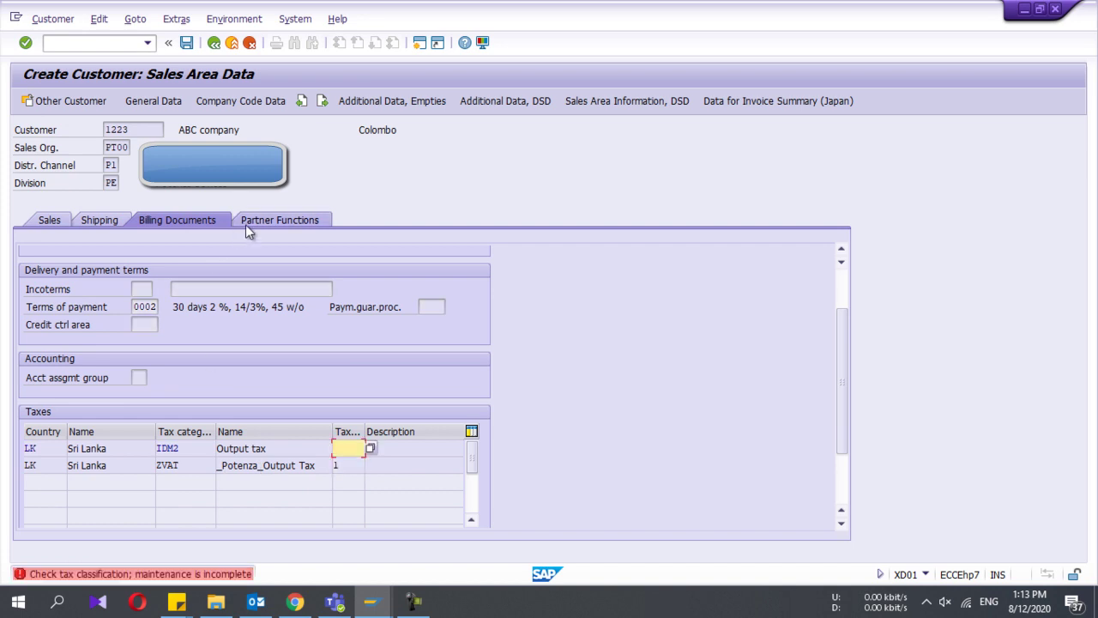
key("Return")
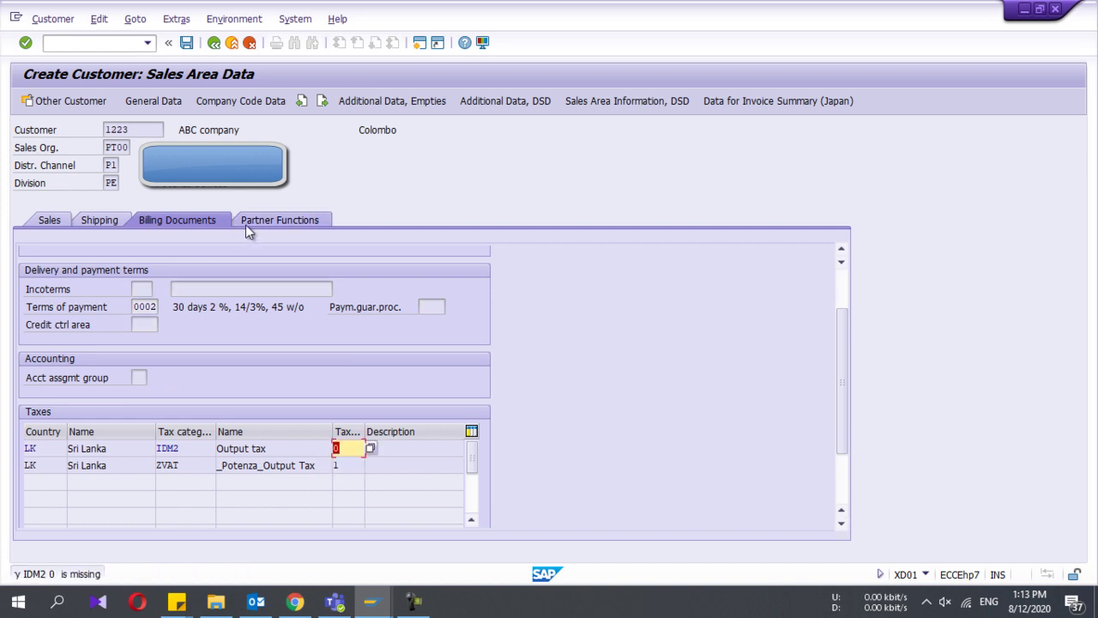
key("BackSpace")
key("F4")
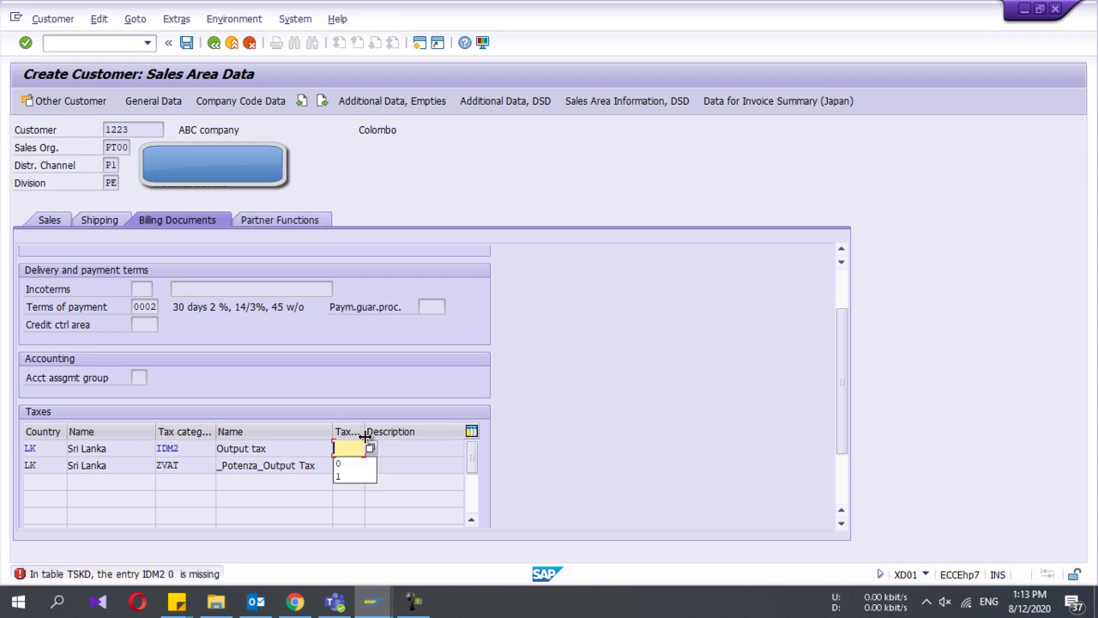
left_click(367, 445)
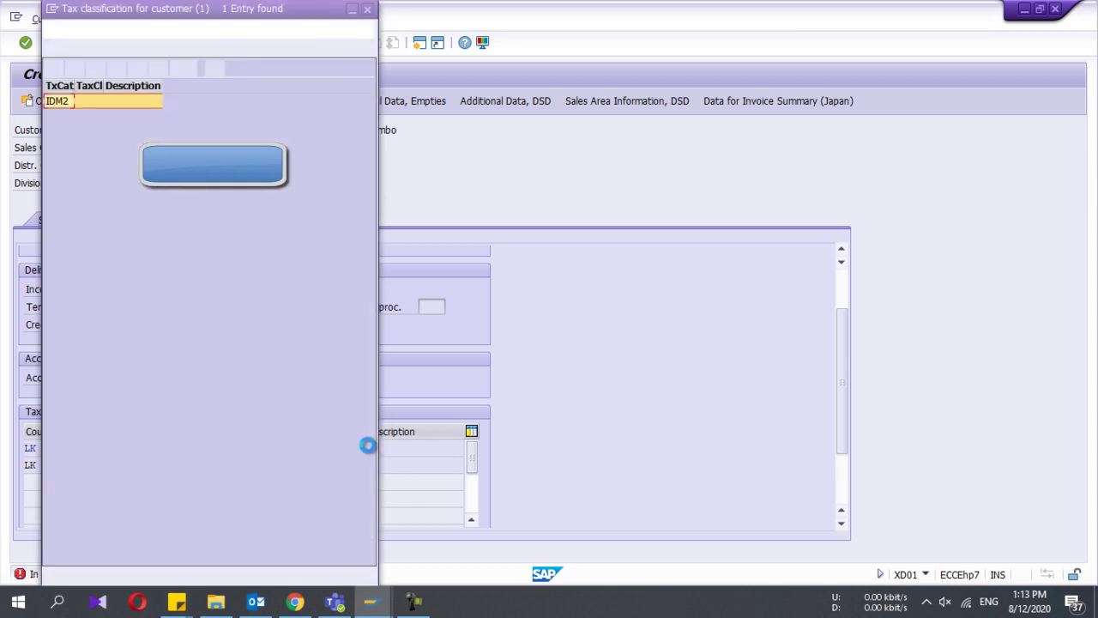
double_click(61, 101)
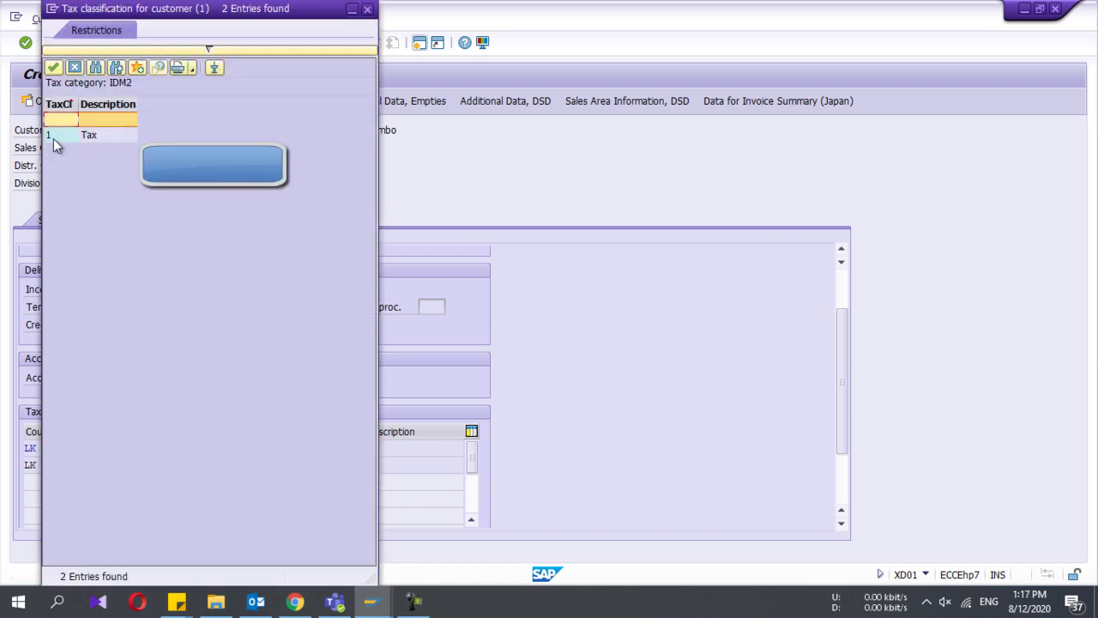
double_click(53, 138)
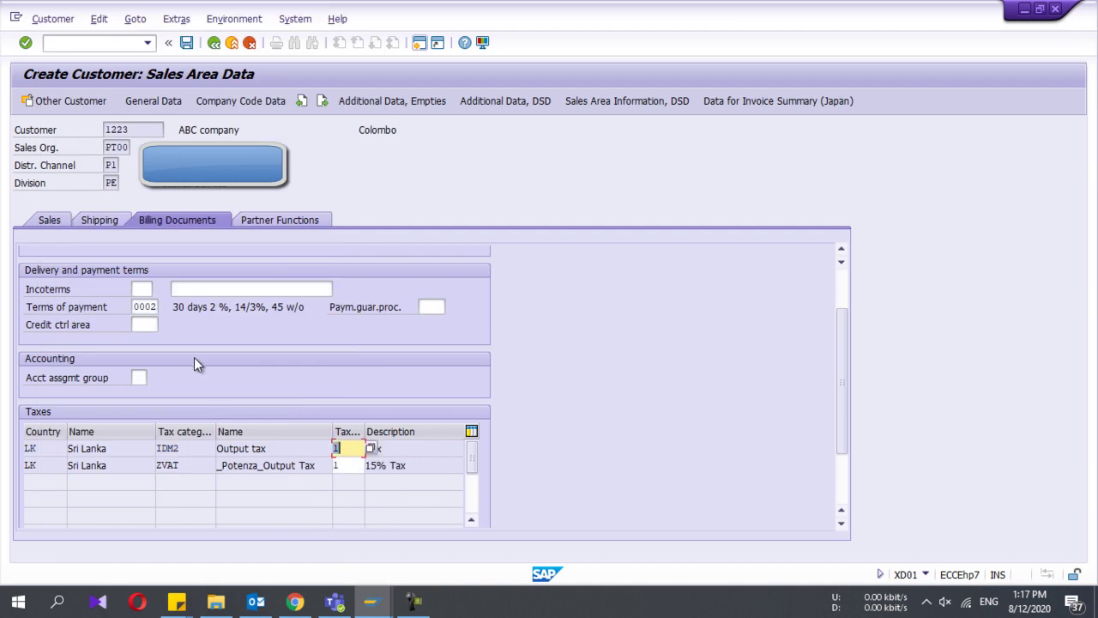
Step: Choose account assignment group 01 Domestic revenues and confirm the billing entries
left_click(140, 377)
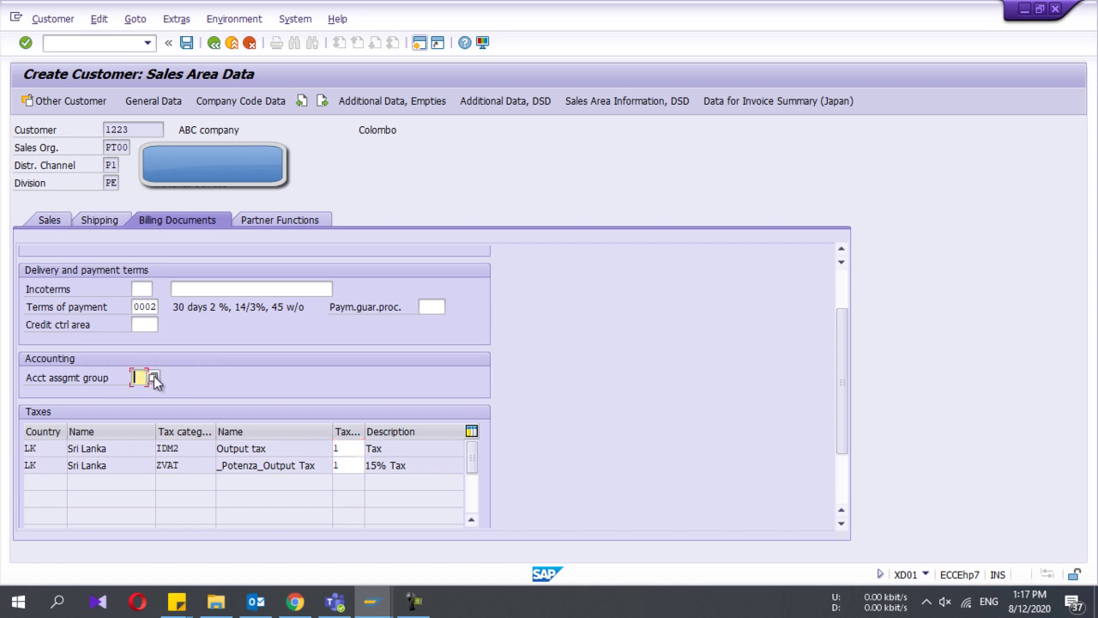
left_click(155, 376)
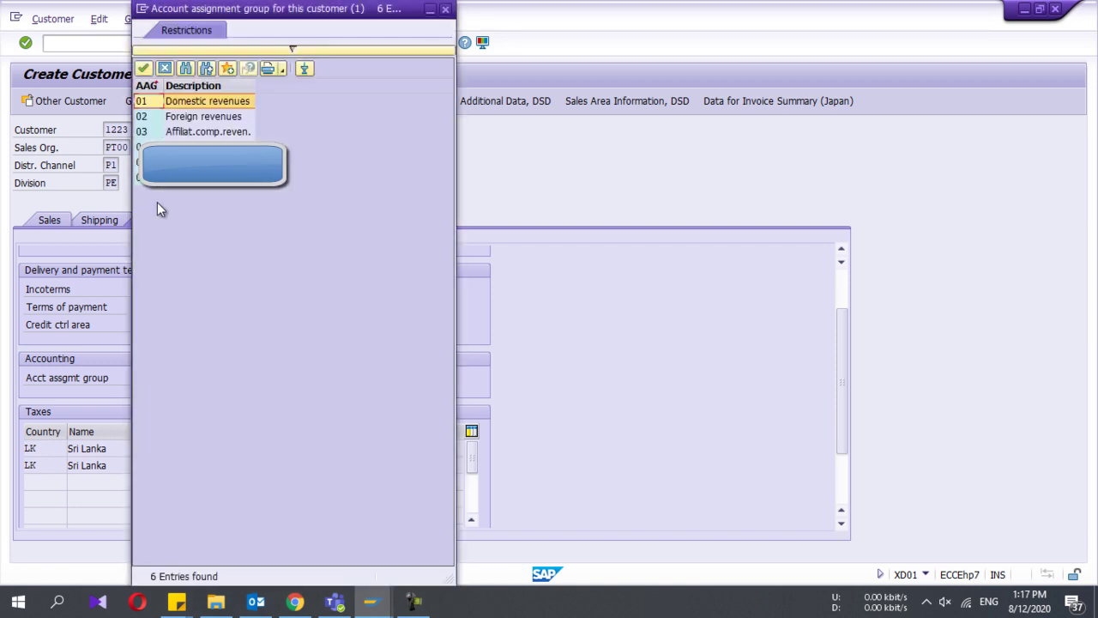
double_click(148, 101)
key("Return")
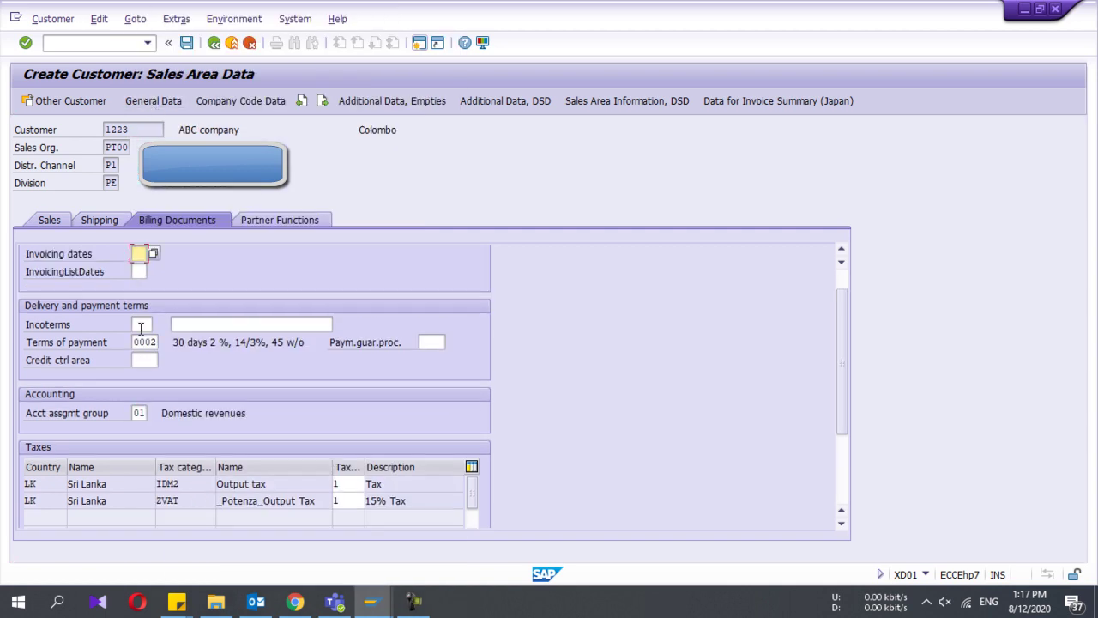
scroll(170, 289, "down", 2)
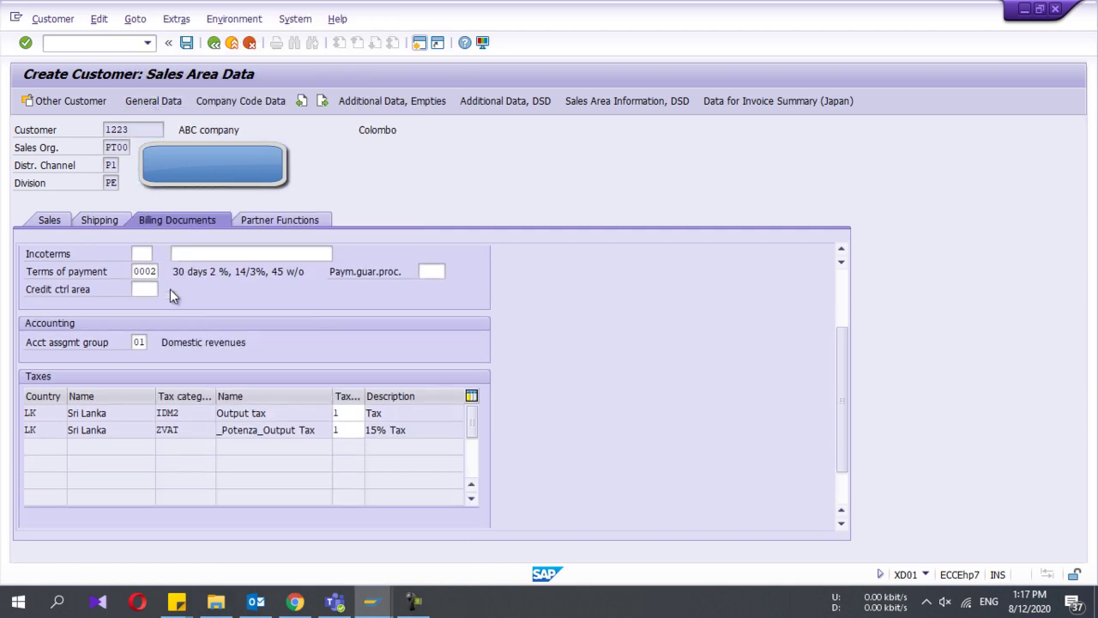
scroll(169, 289, "up", 3)
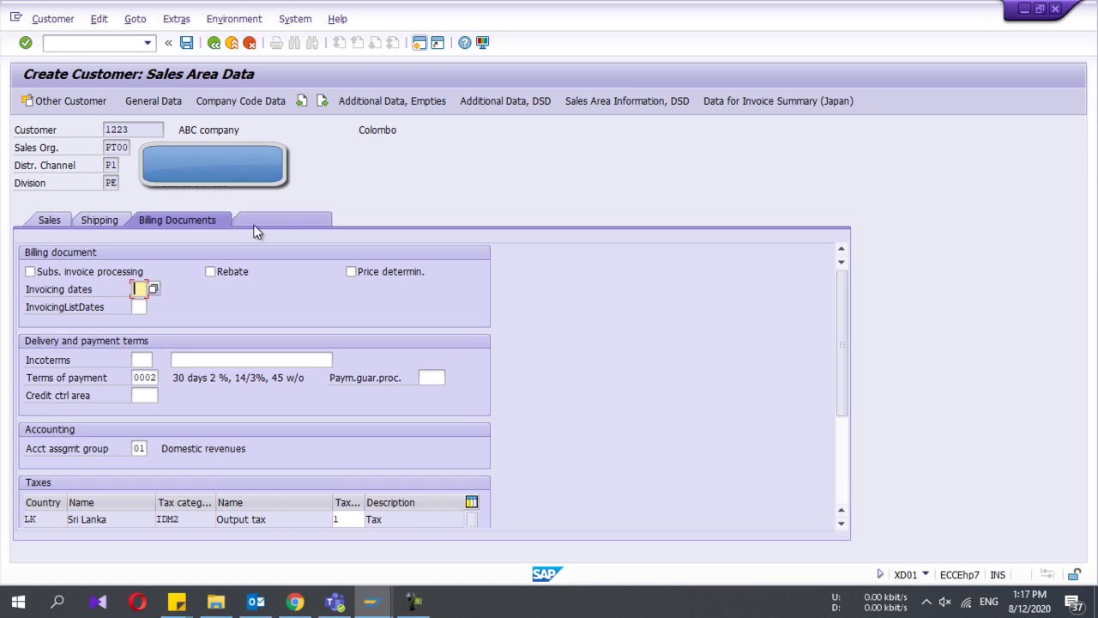
Step: Review partner functions, save customer 1223 and close the Customer Create dialog
left_click(287, 223)
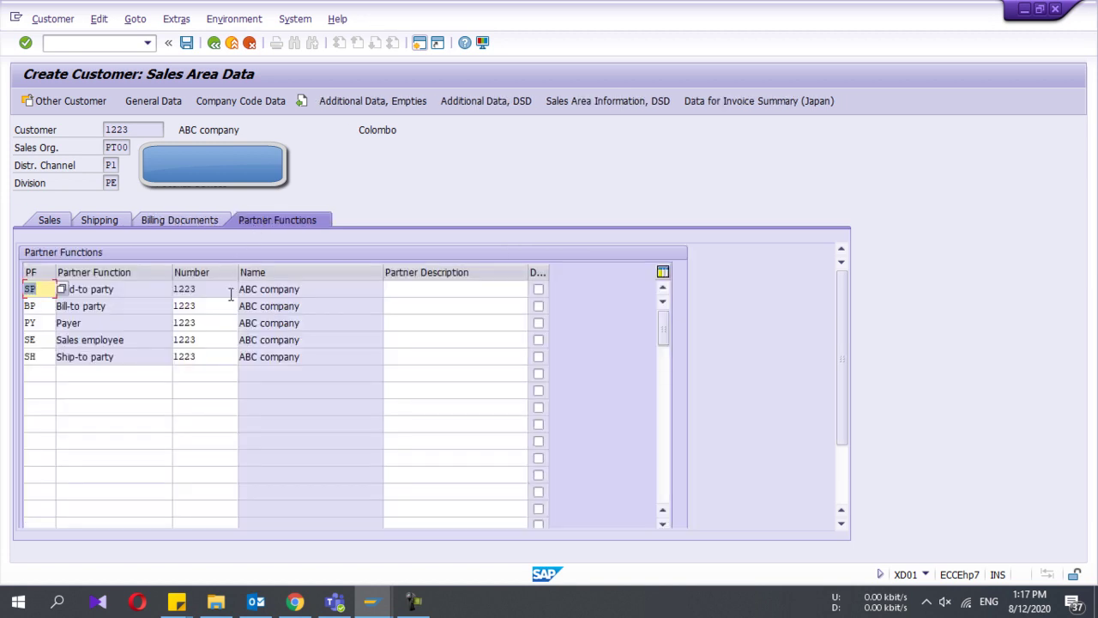
left_click(182, 220)
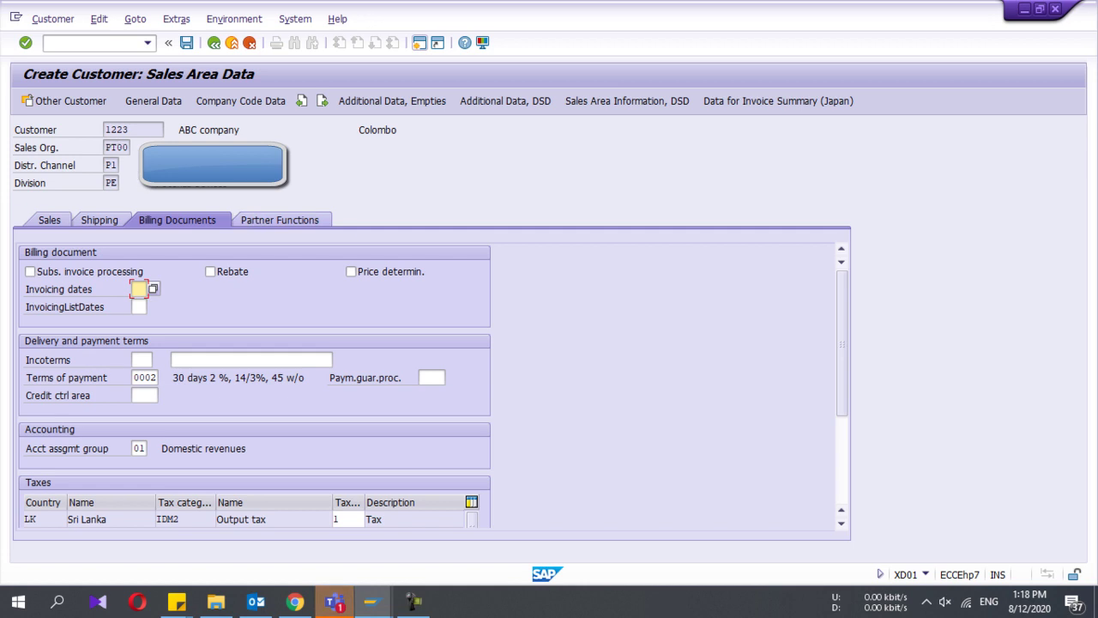
left_click(187, 43)
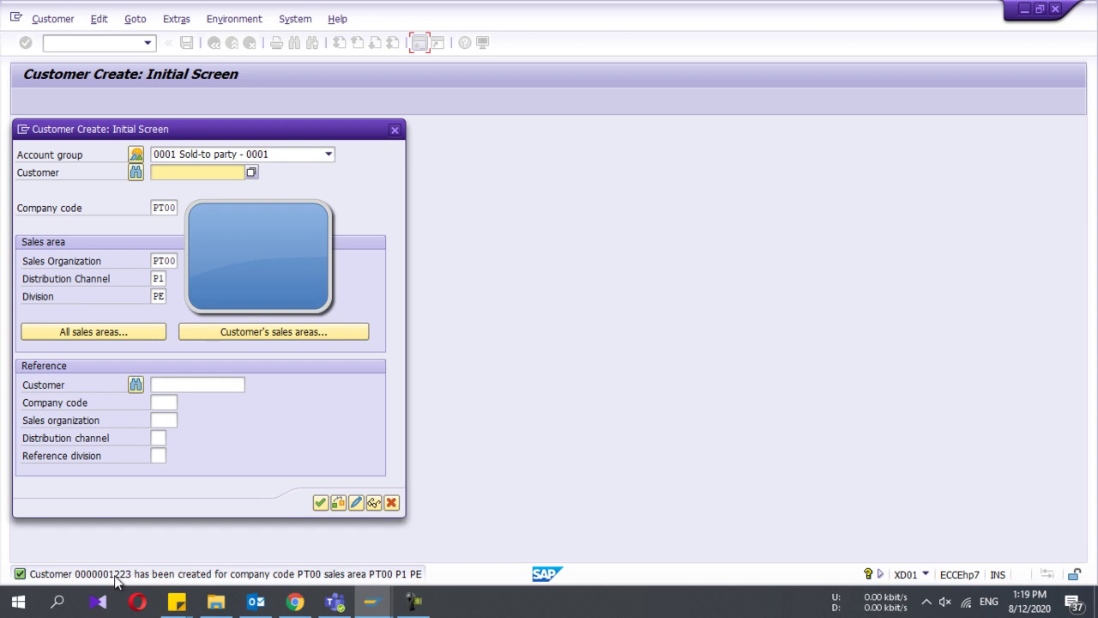
left_click(395, 130)
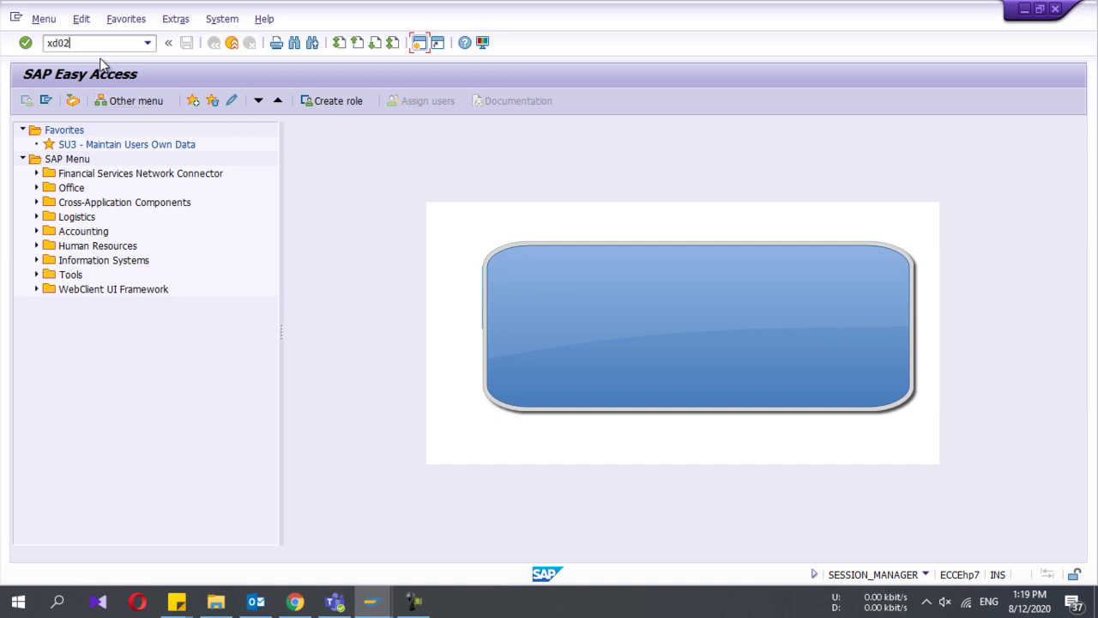
Step: Open customer 1223 in XD02 for change in sales area PT00/P1/PE
key("Return")
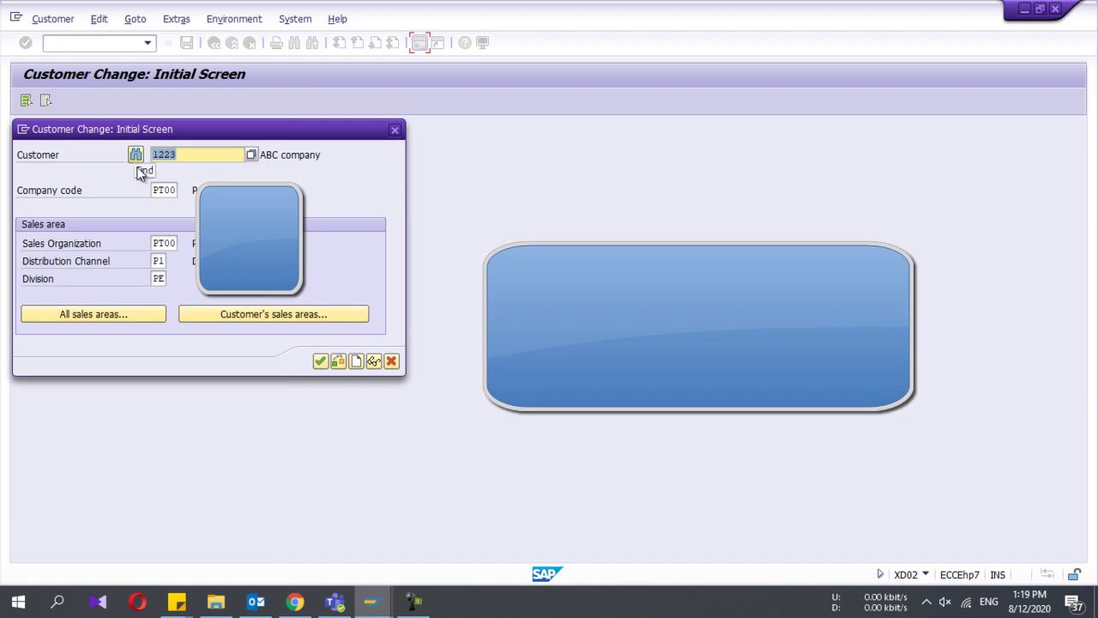
left_click(169, 190)
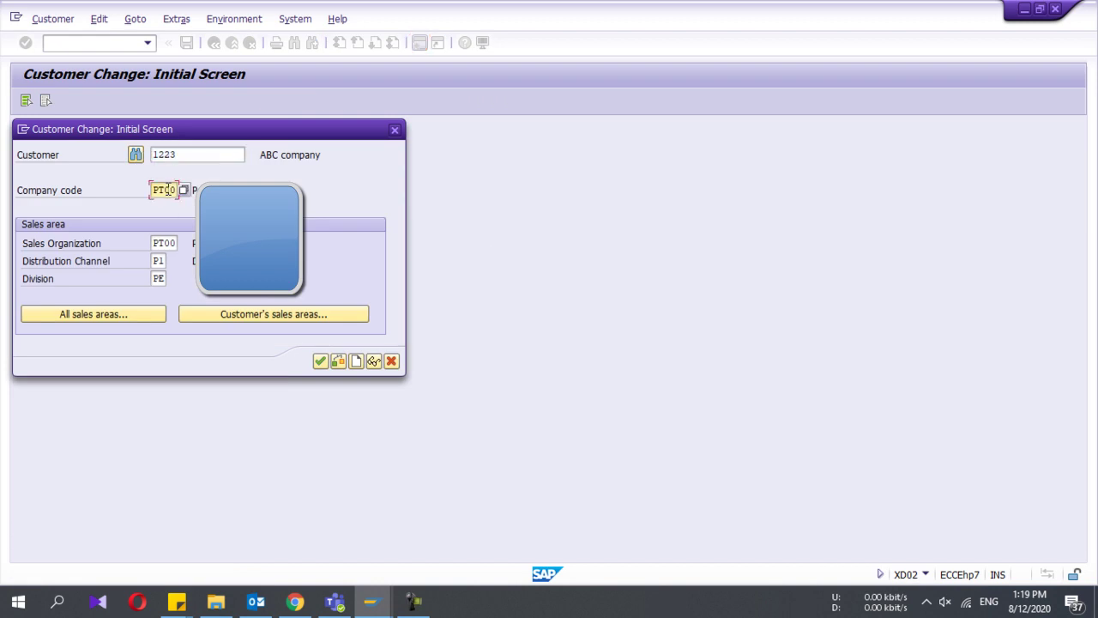
left_click(222, 313)
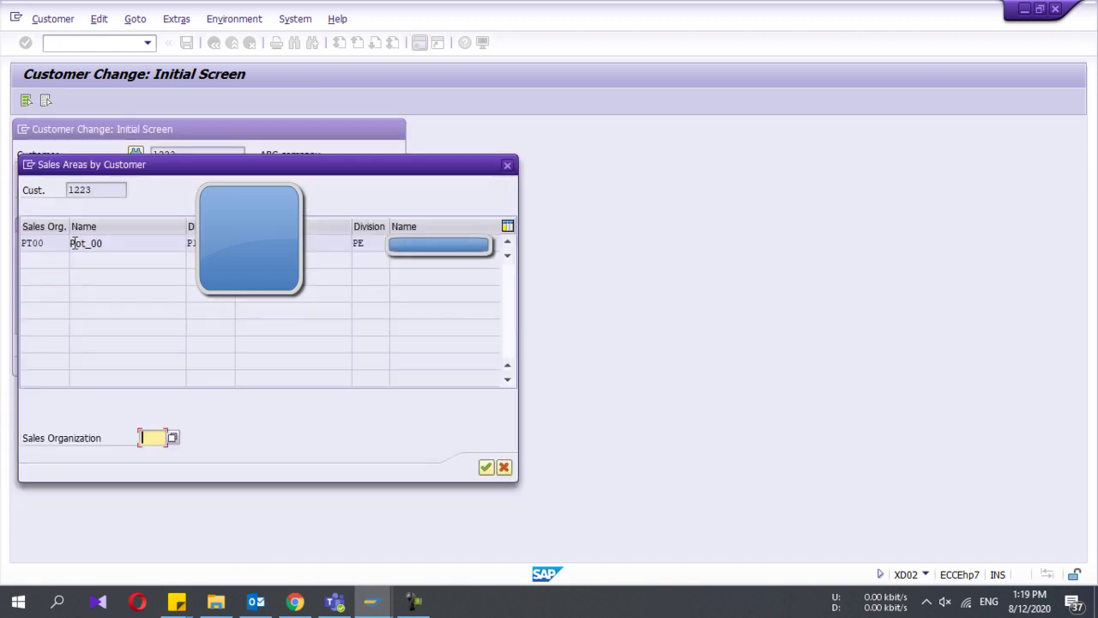
left_click(486, 467)
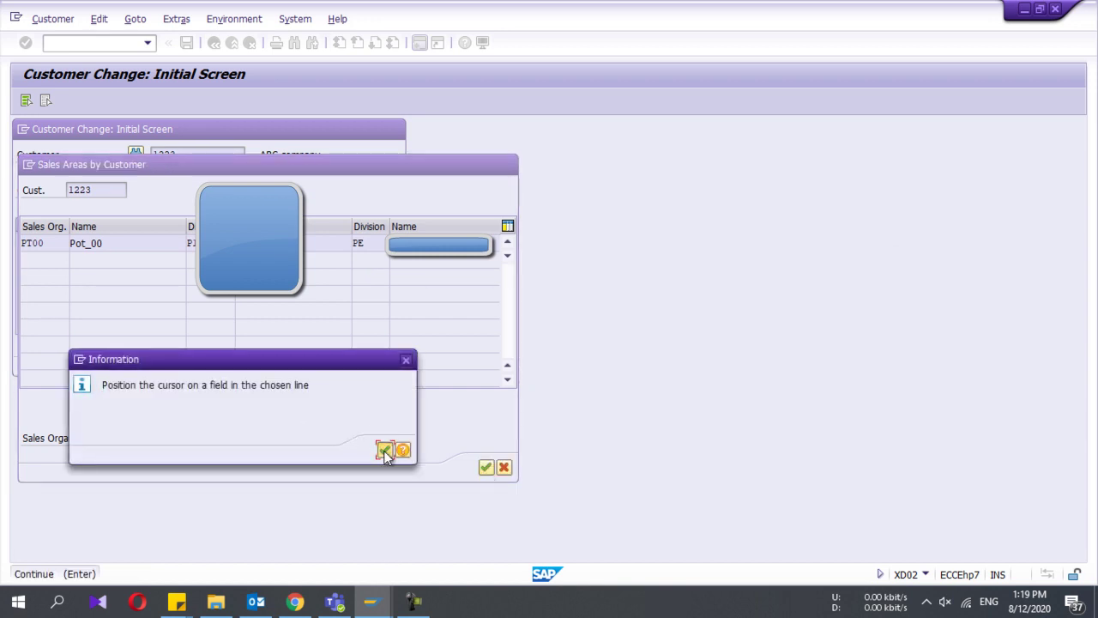
left_click(384, 450)
double_click(257, 243)
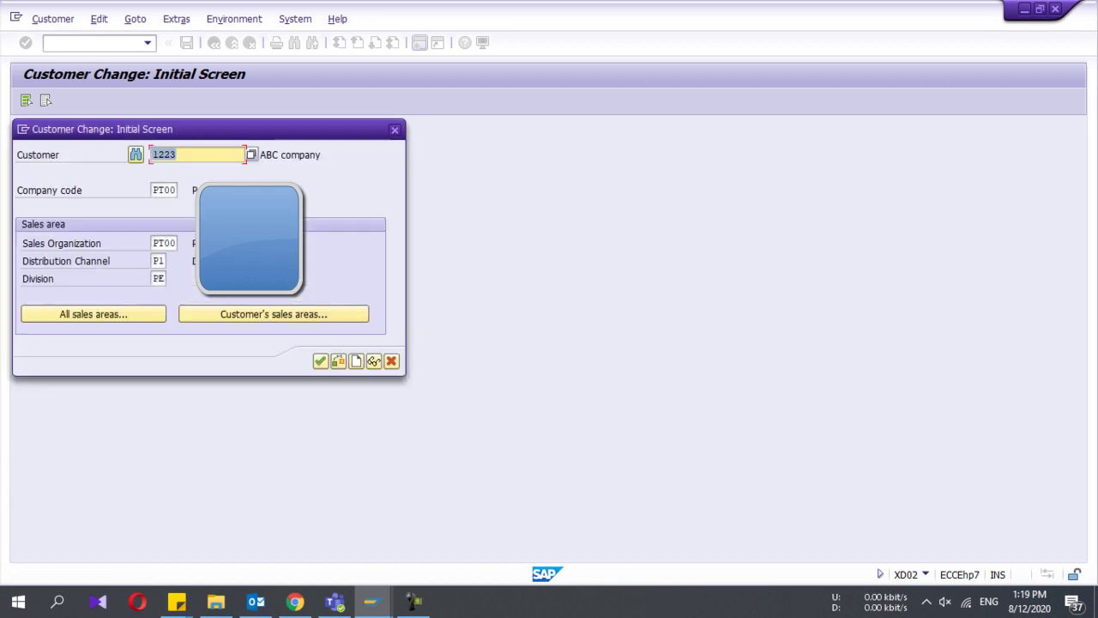
left_click(316, 363)
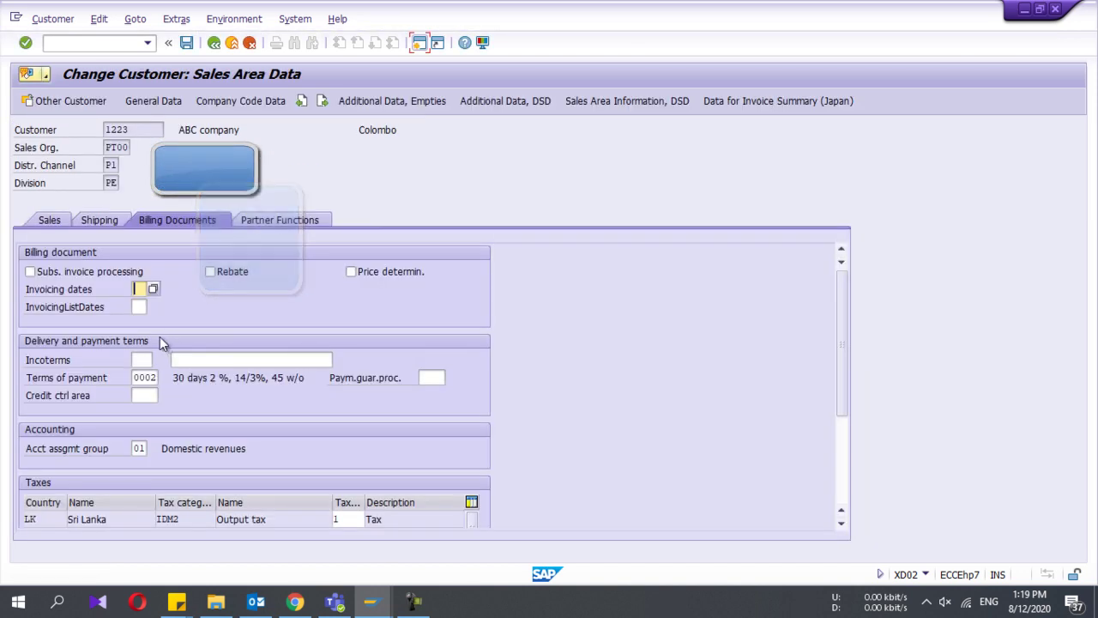
Step: On the Sales data, change the sales district to 000003
left_click(152, 378)
left_click(141, 448)
left_click(40, 222)
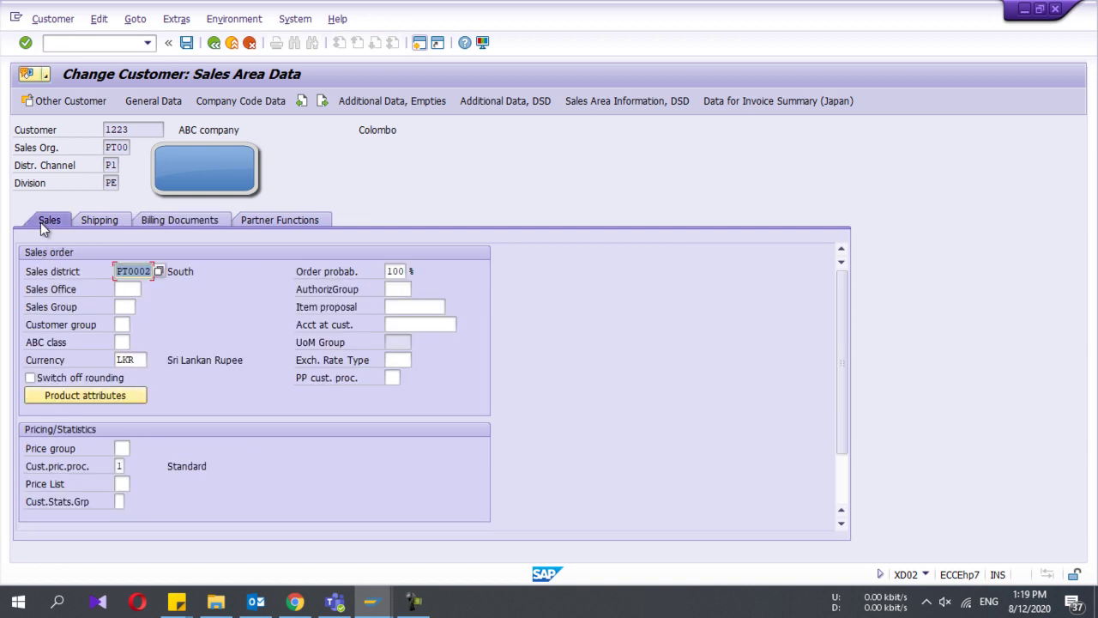
left_click(155, 272)
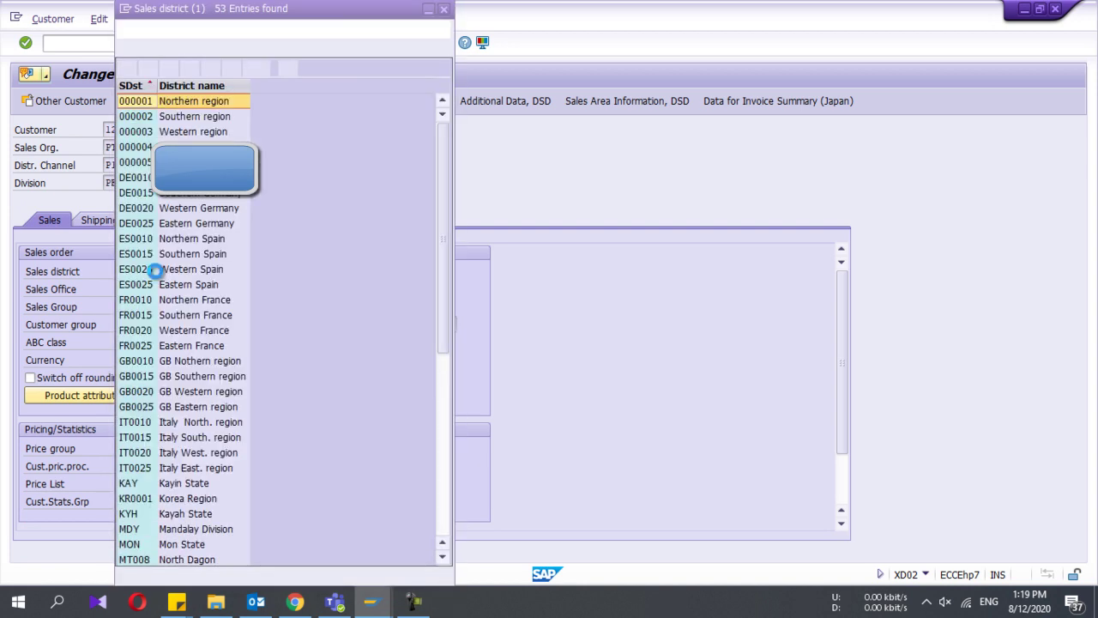
left_click(141, 119)
double_click(139, 132)
Step: Save the sales district change, then display customer 1223's PT00/P1/PE sales area via XD03
left_click(188, 47)
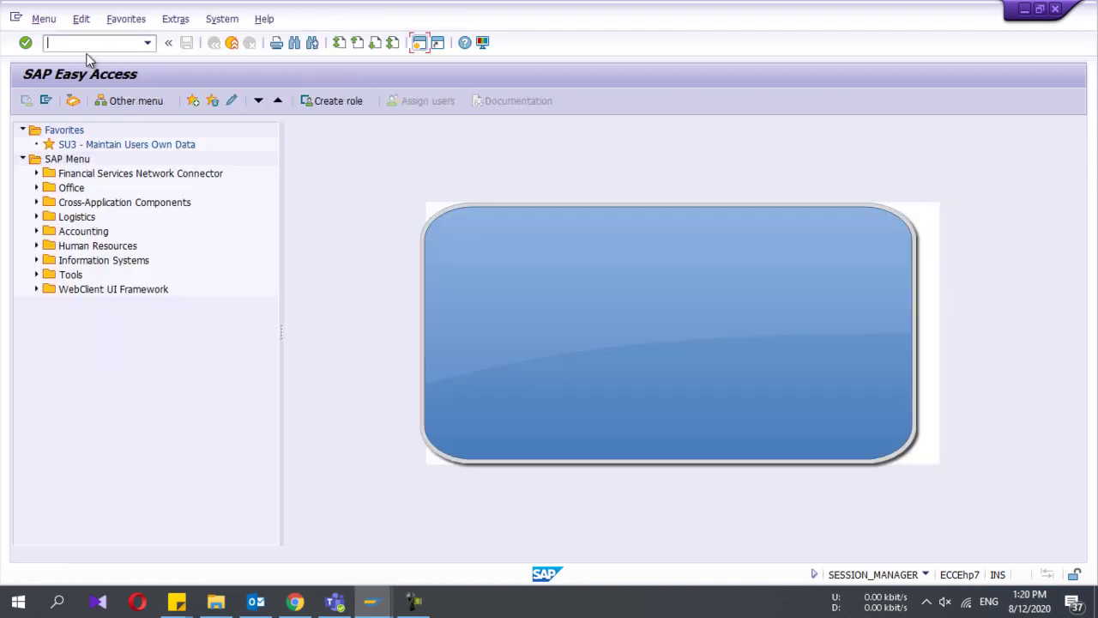
left_click(82, 43)
type("XD03")
key("Return")
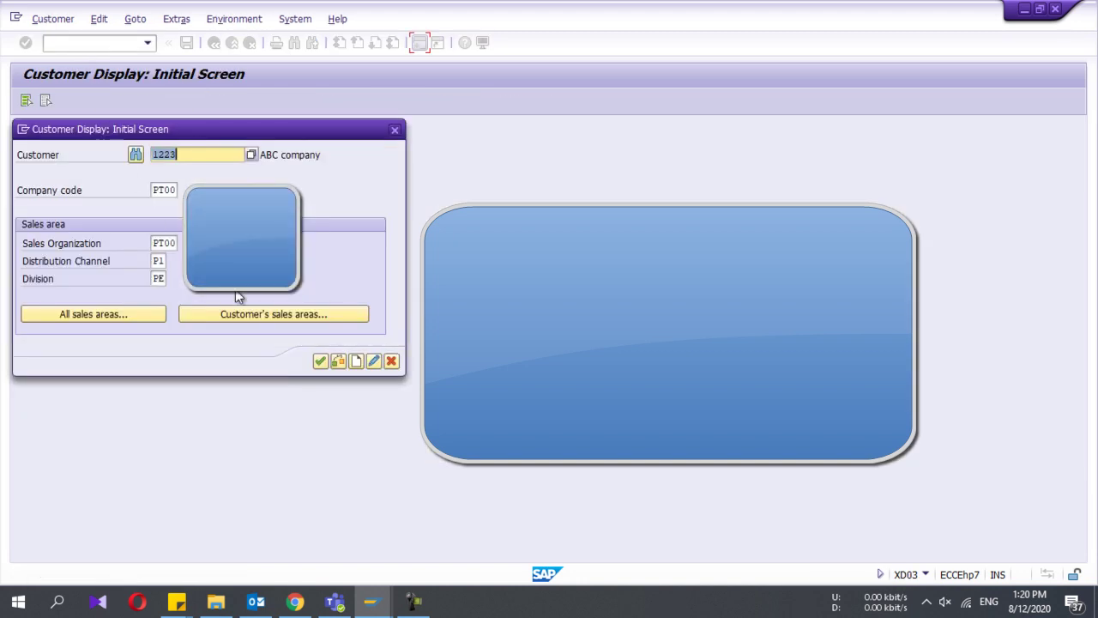
left_click(320, 360)
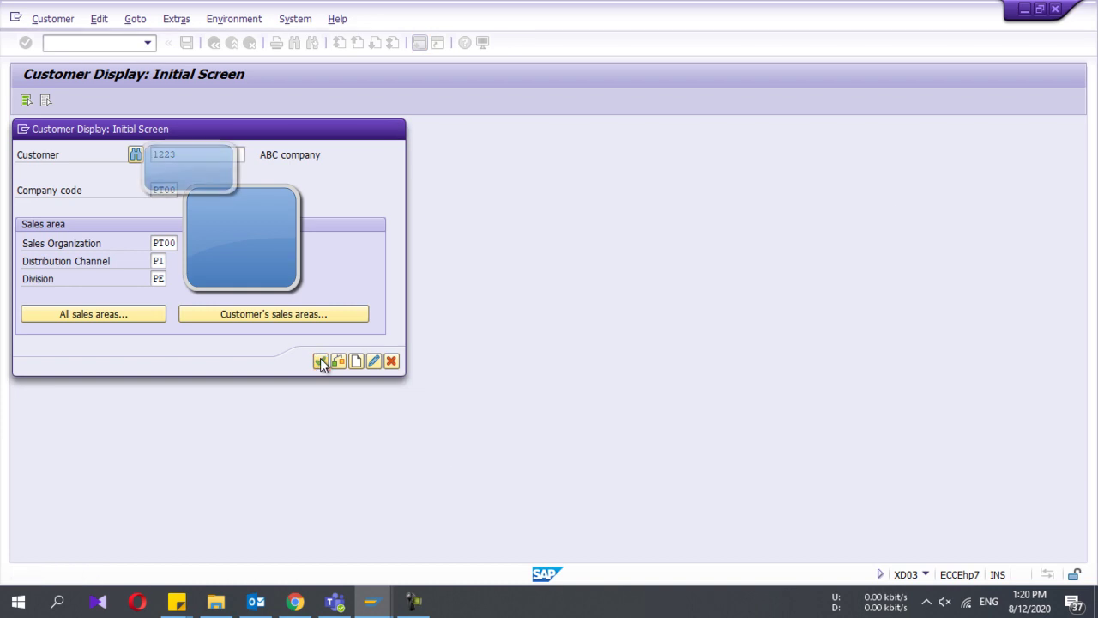